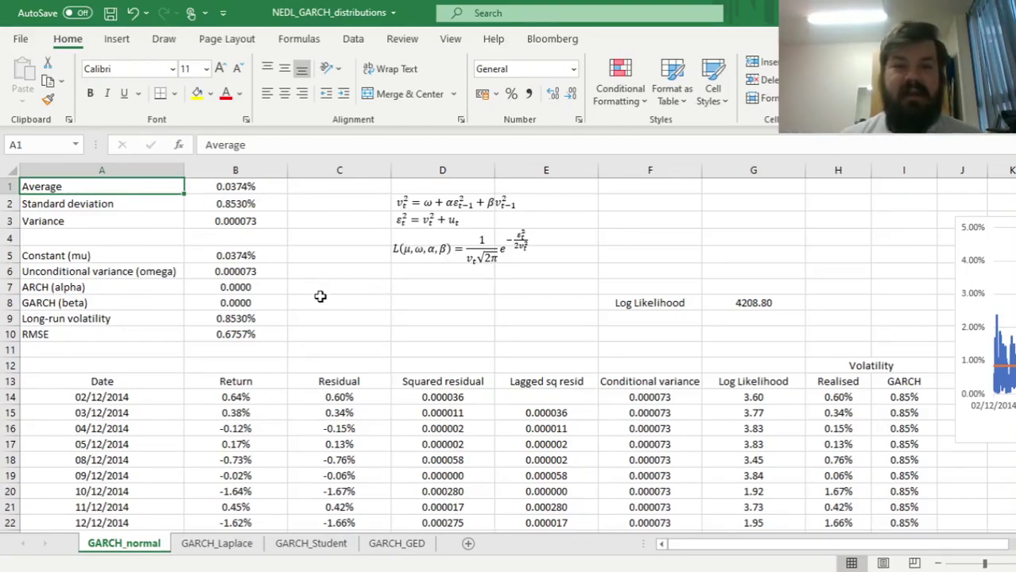
Point out the parts of the normal likelihood equation, including L(μ,ω,α,β) and v_t.
click(423, 267)
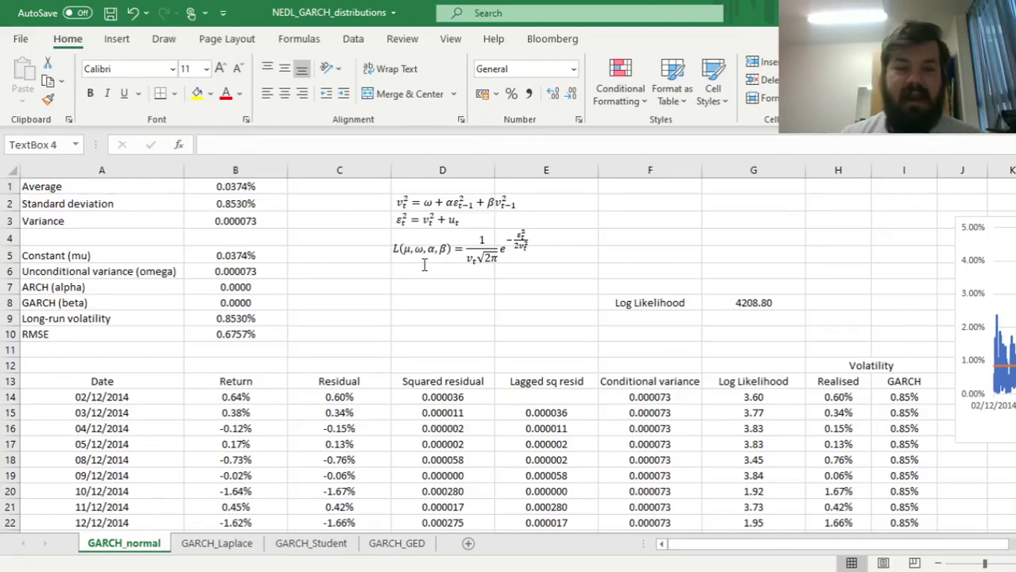
click(427, 267)
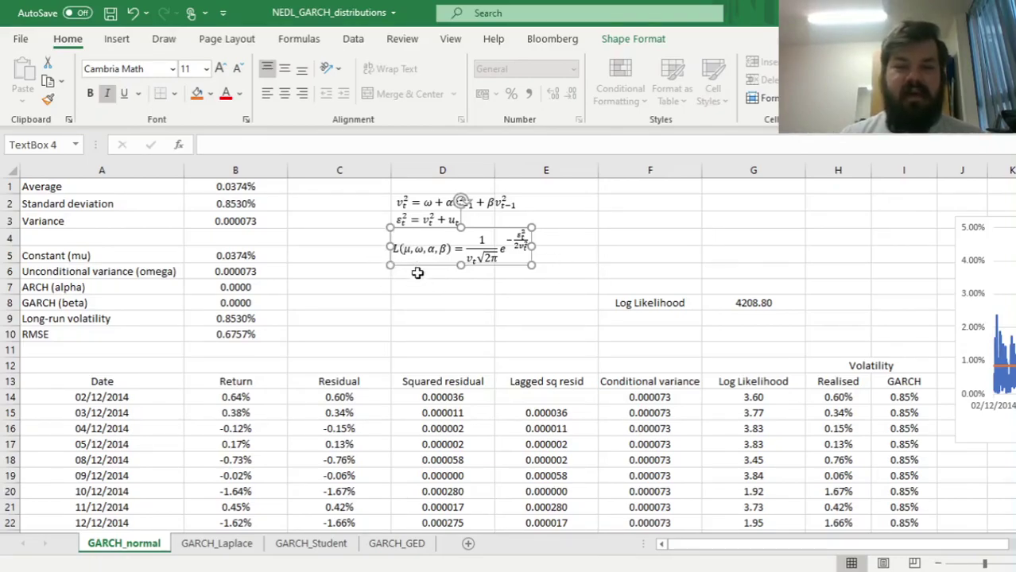
drag(398, 249, 447, 251)
click(447, 252)
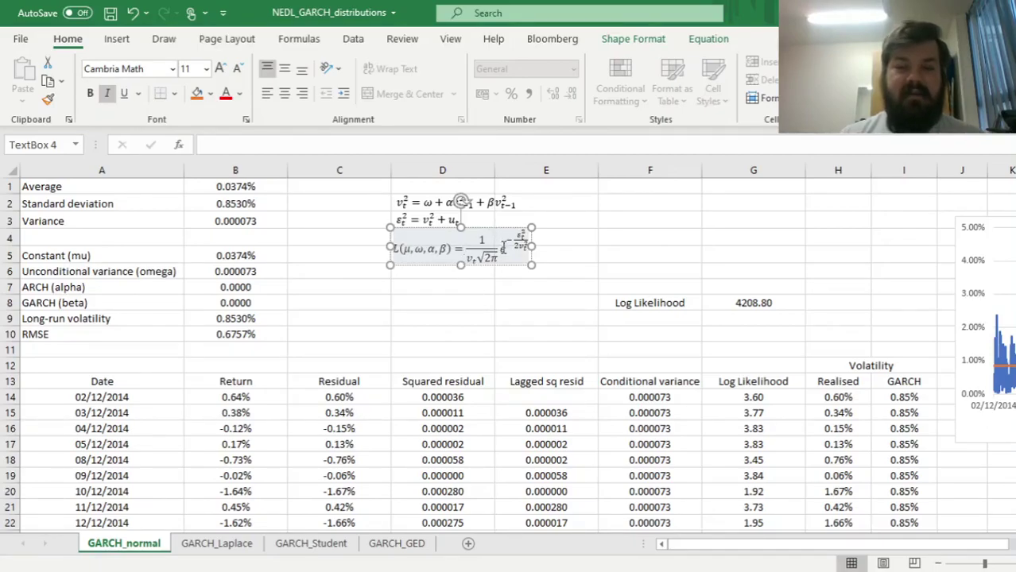
double_click(519, 236)
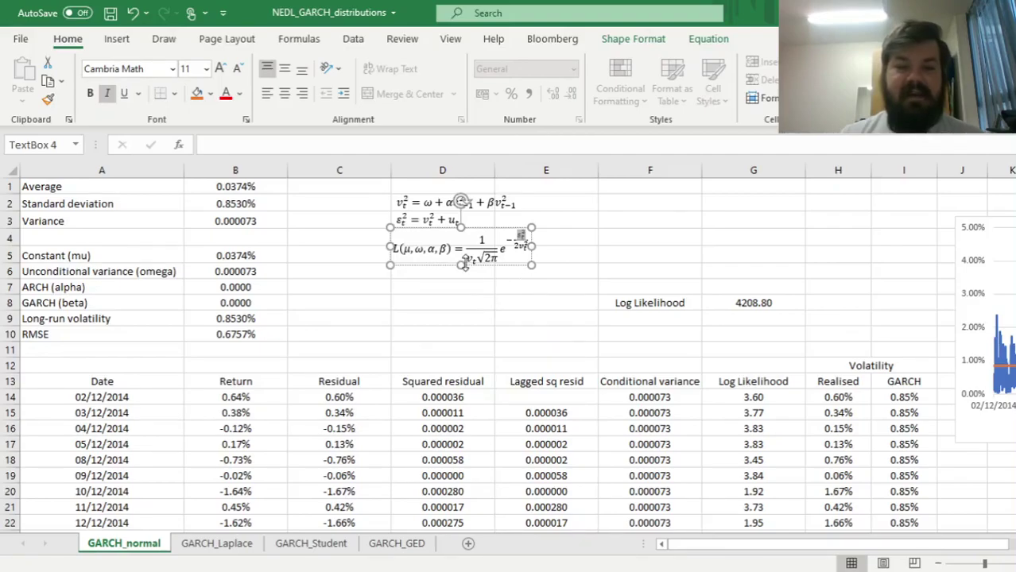
double_click(471, 258)
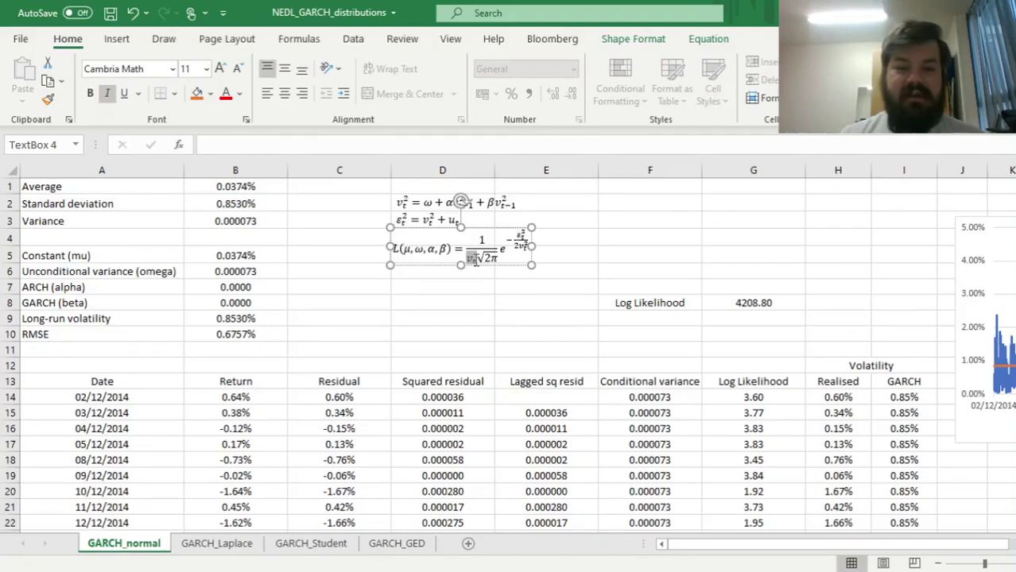
click(425, 285)
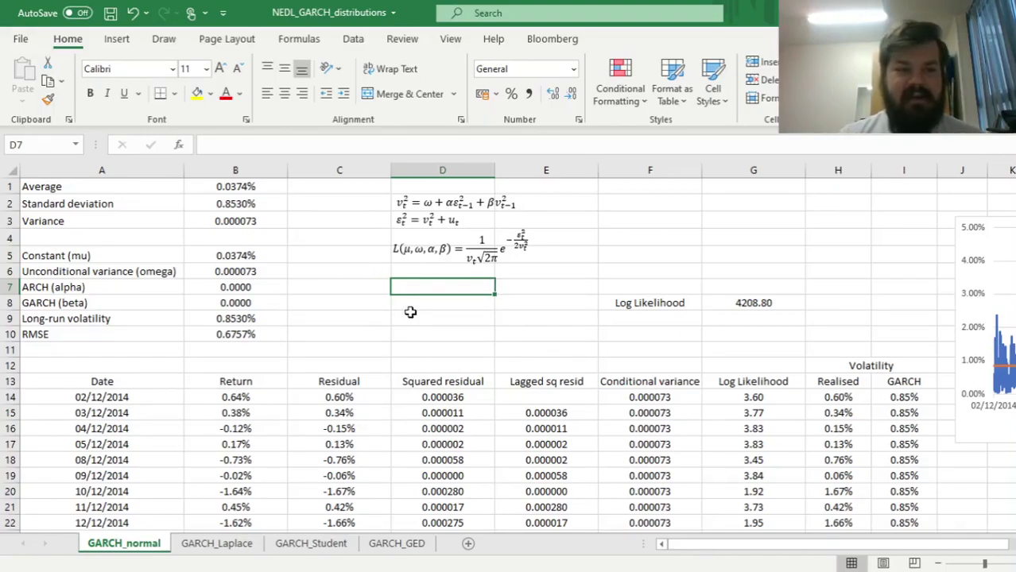
Point out the parameter values B5:B8: mu, unconditional variance, ARCH and GARCH.
drag(230, 256, 224, 303)
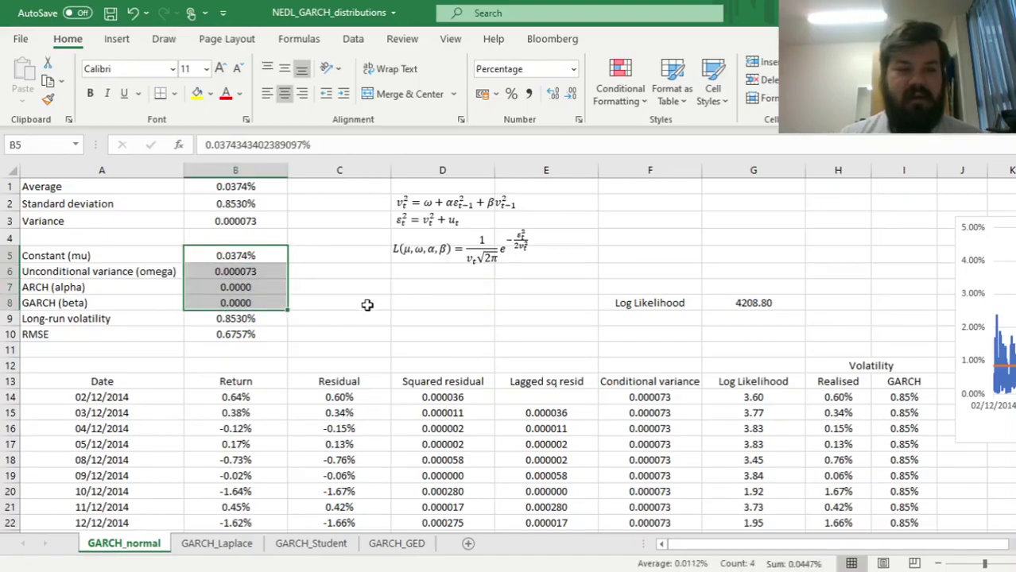
click(216, 255)
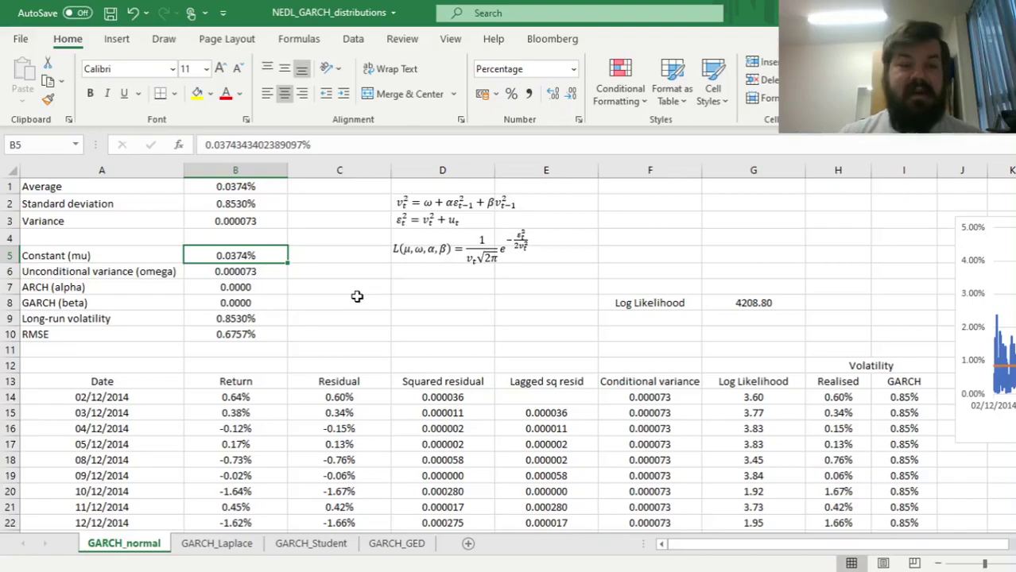
click(224, 277)
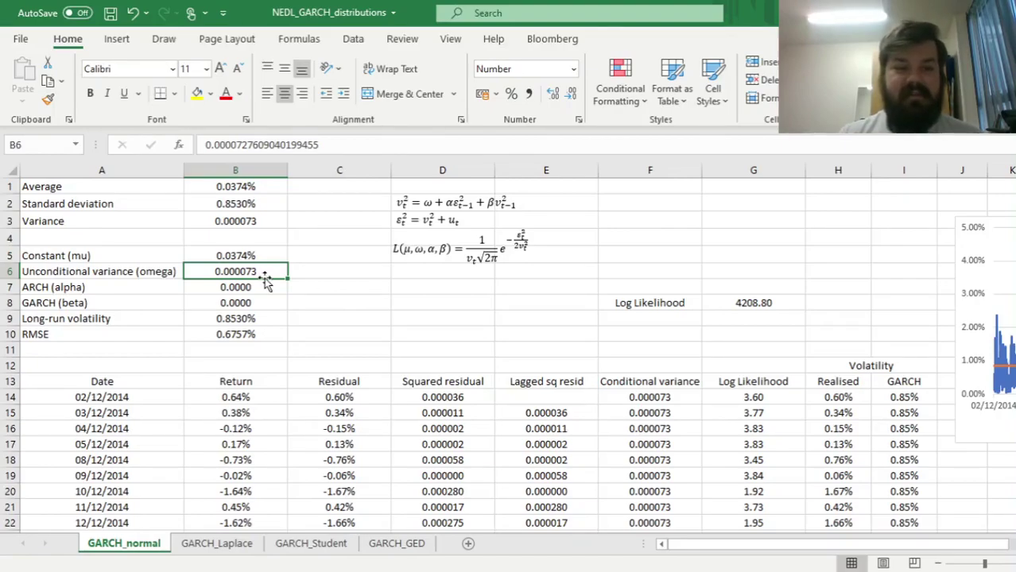
drag(234, 287, 229, 302)
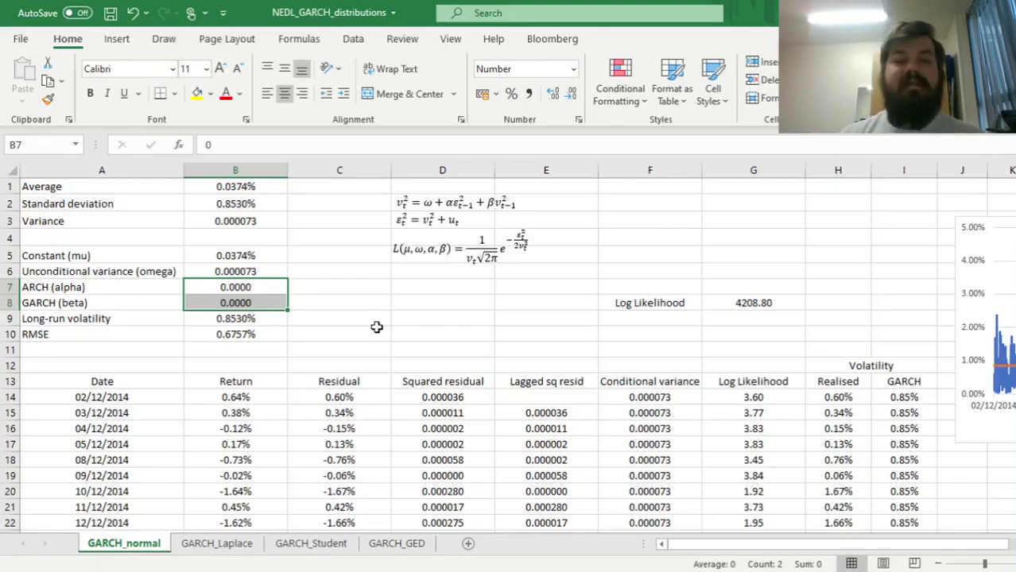
Walk through the conditional variance equation's v_t², alpha, lagged residual, beta and lagged variance terms.
click(402, 201)
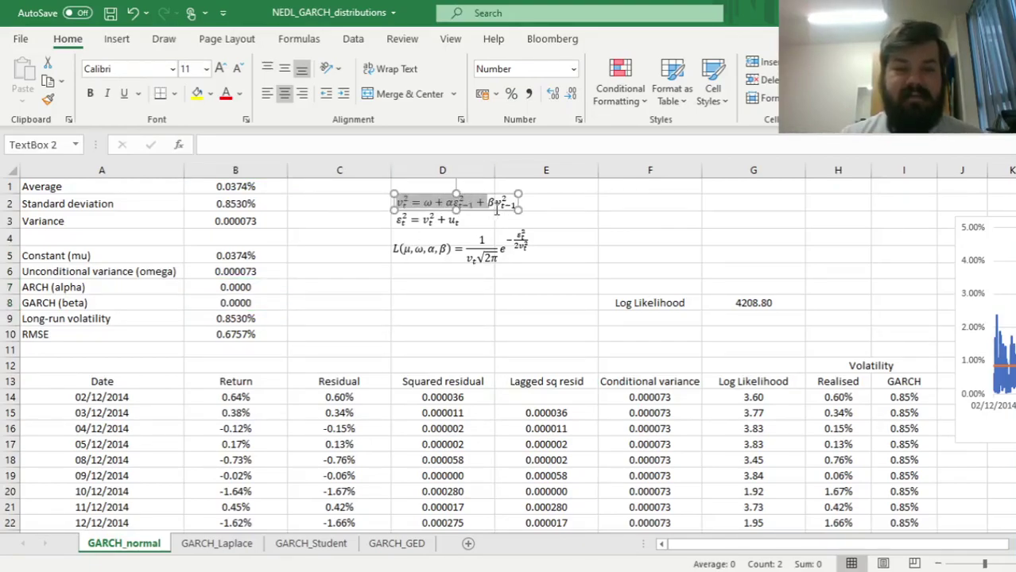
click(583, 230)
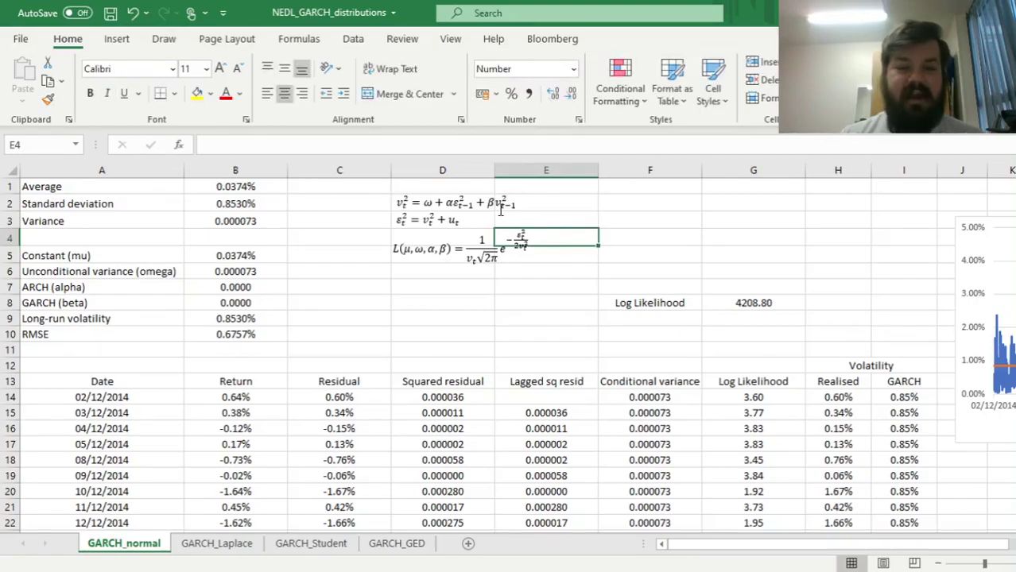
click(448, 204)
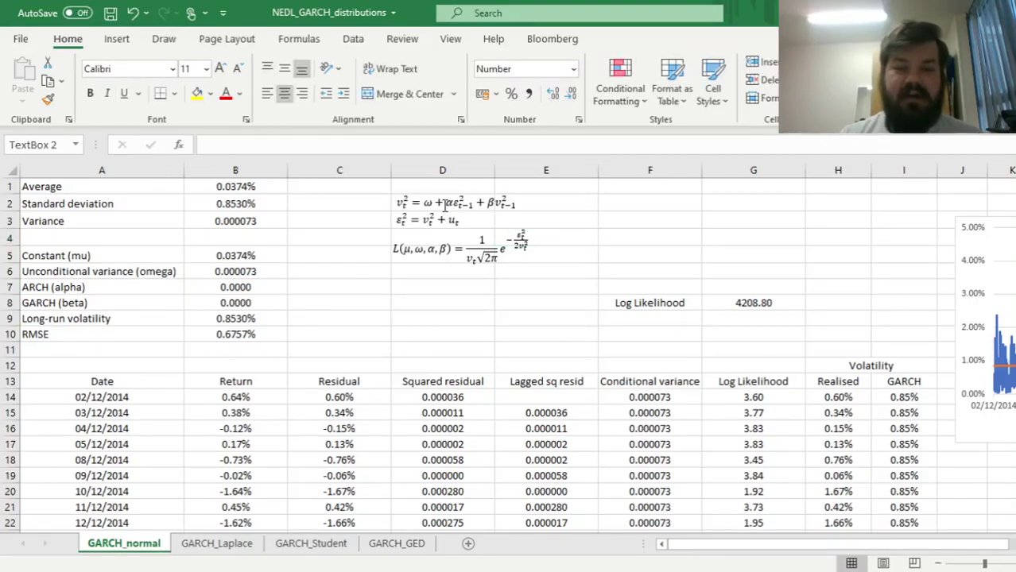
drag(447, 204, 455, 205)
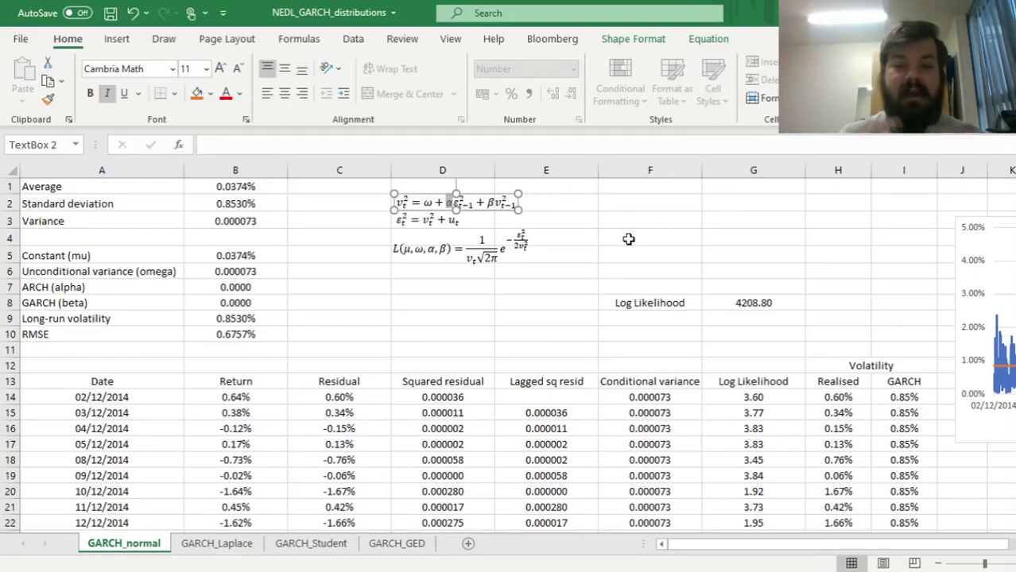
click(400, 204)
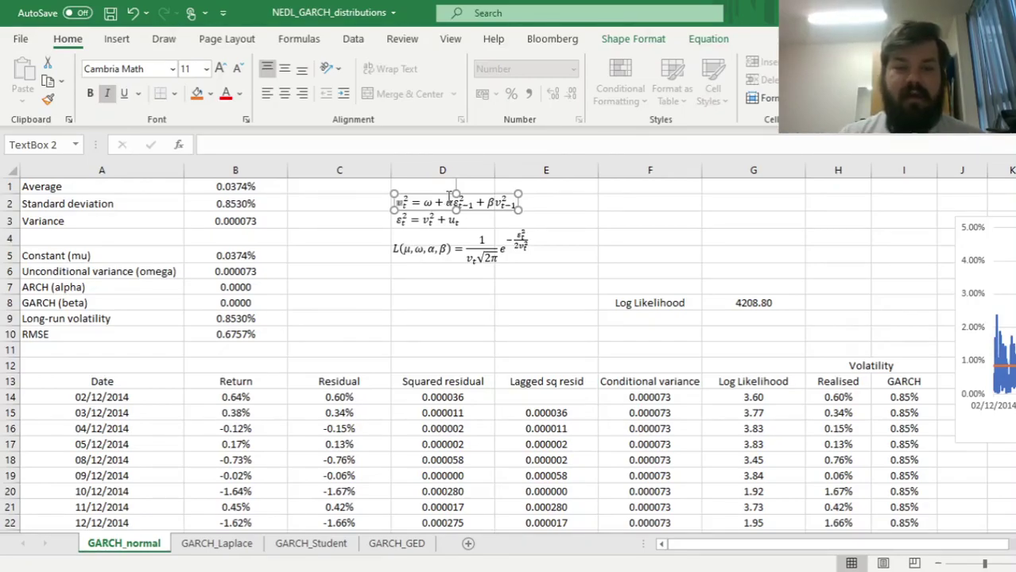
drag(454, 203, 475, 204)
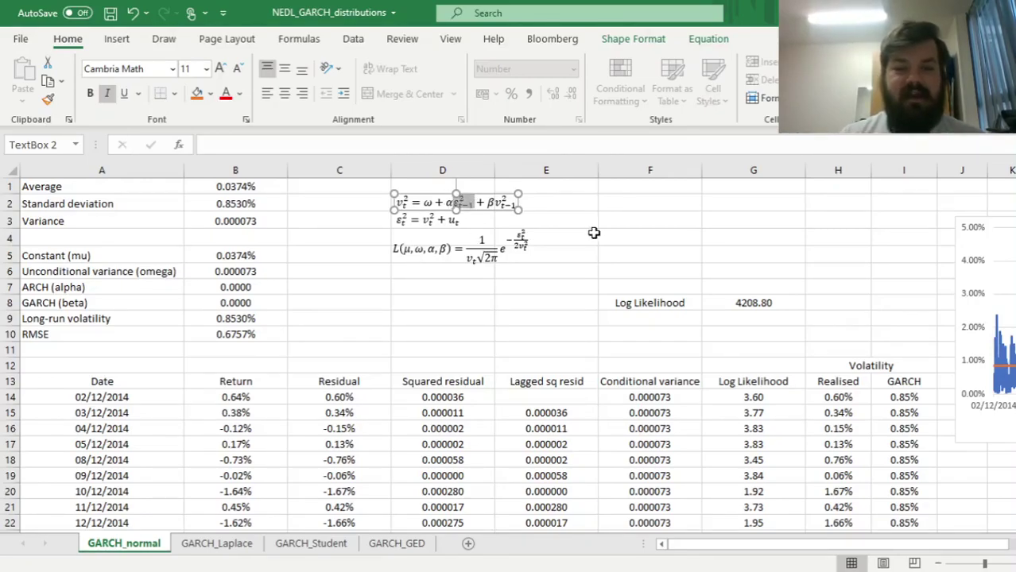
drag(410, 203, 396, 203)
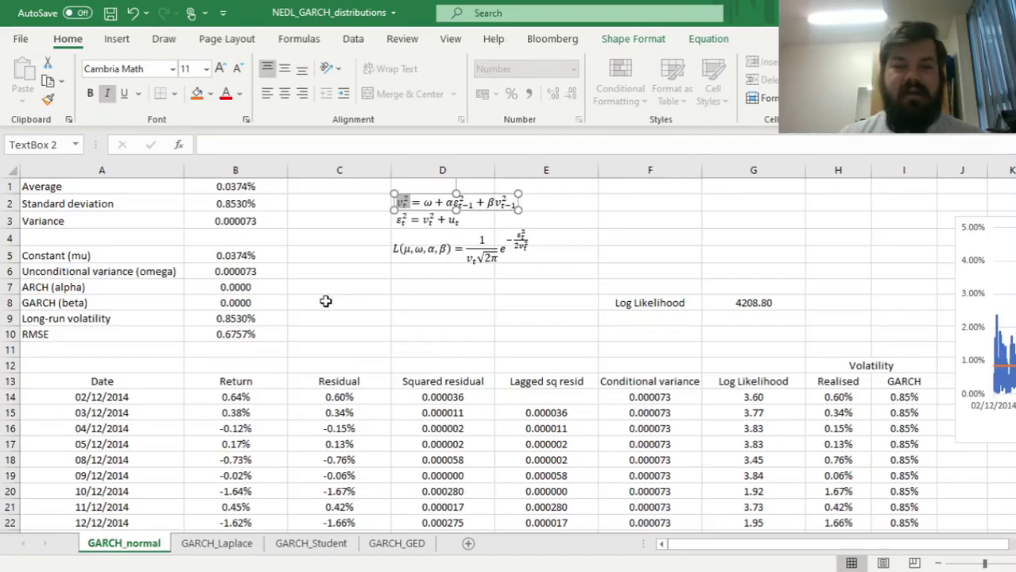
drag(486, 204, 494, 203)
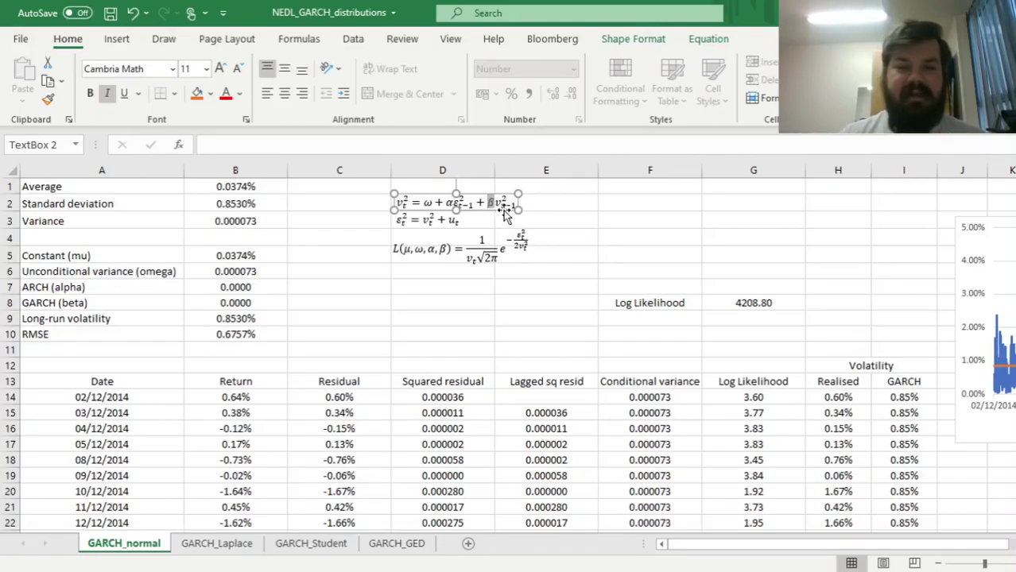
drag(496, 204, 517, 204)
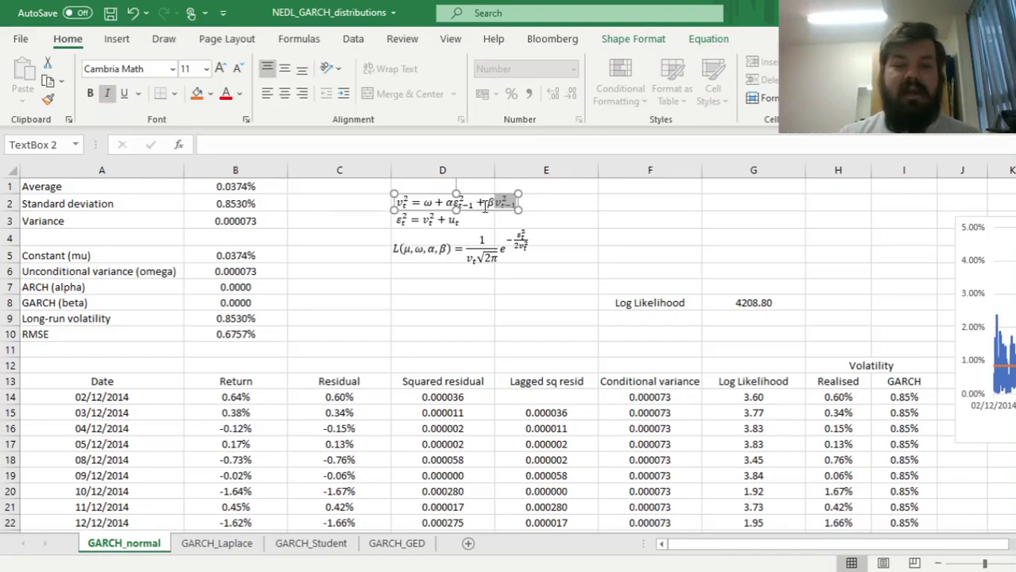
drag(486, 205, 496, 209)
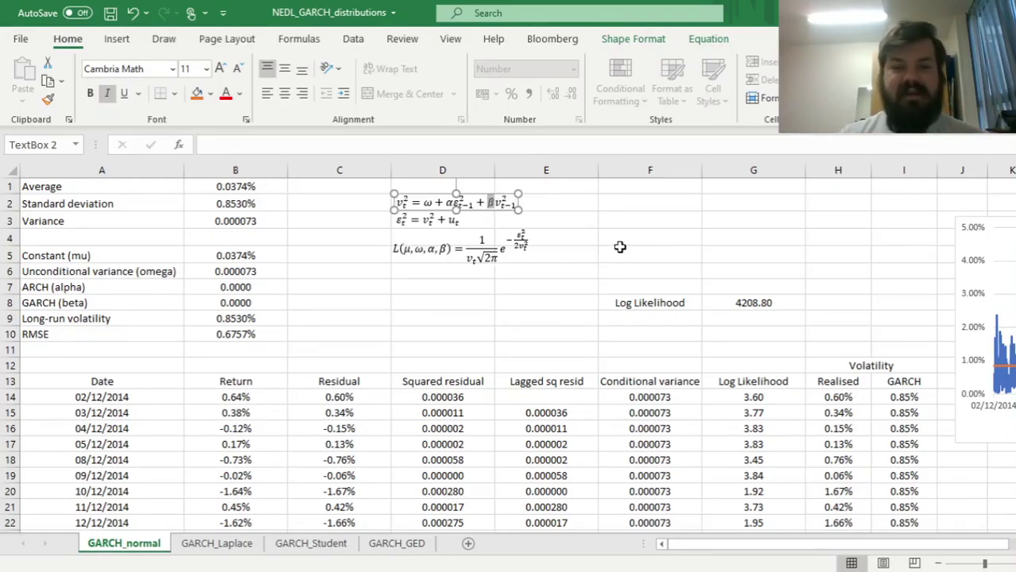
drag(407, 203, 395, 204)
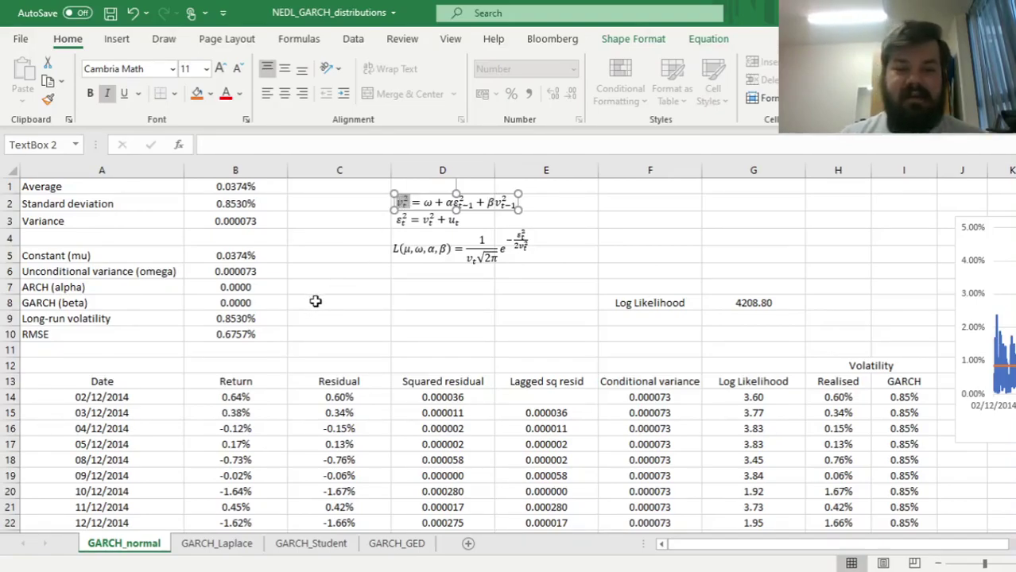
Point out v_t² in the residual equation and revisit the likelihood equation.
click(402, 220)
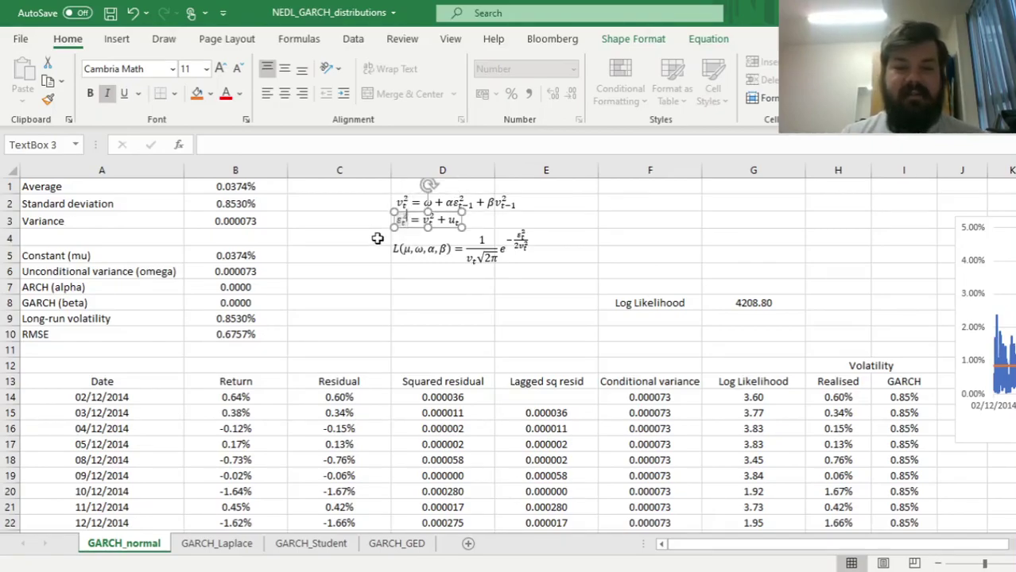
drag(421, 221, 460, 222)
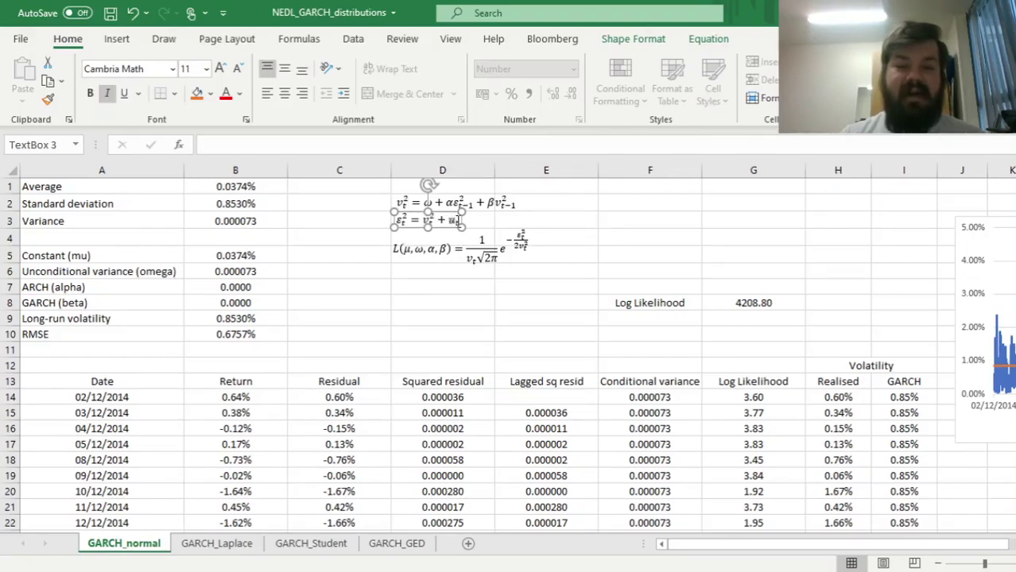
click(567, 232)
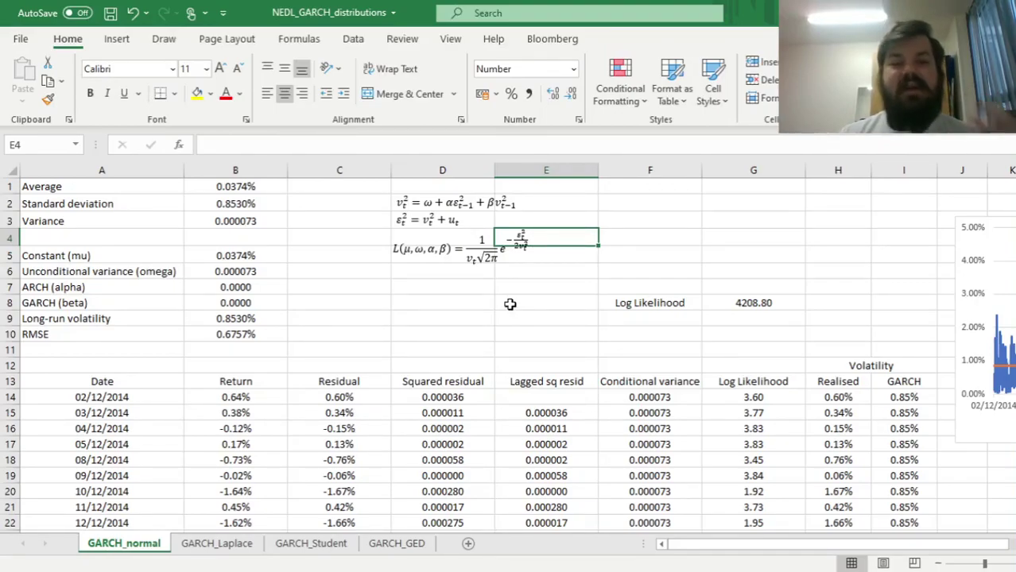
click(395, 250)
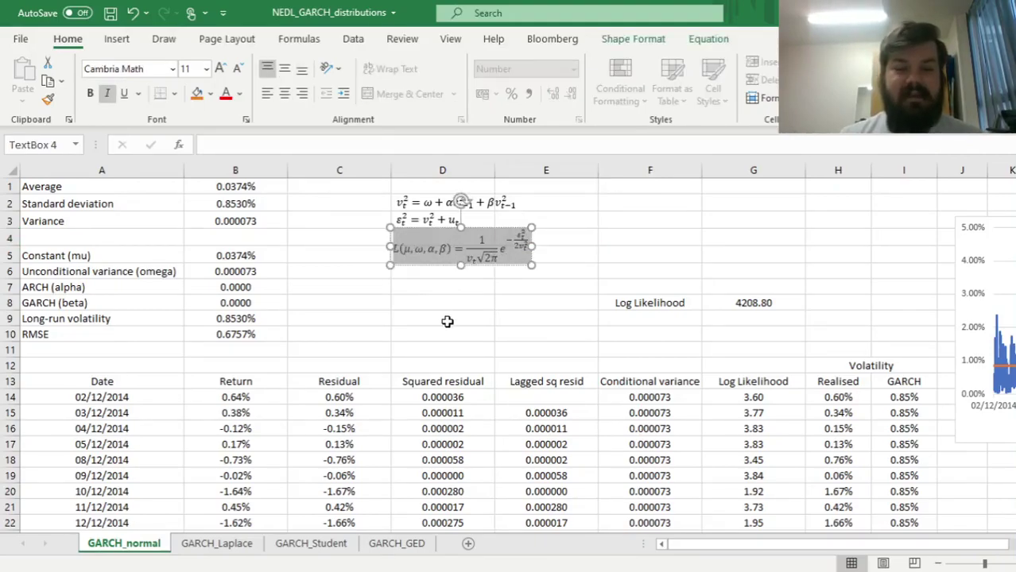
click(407, 286)
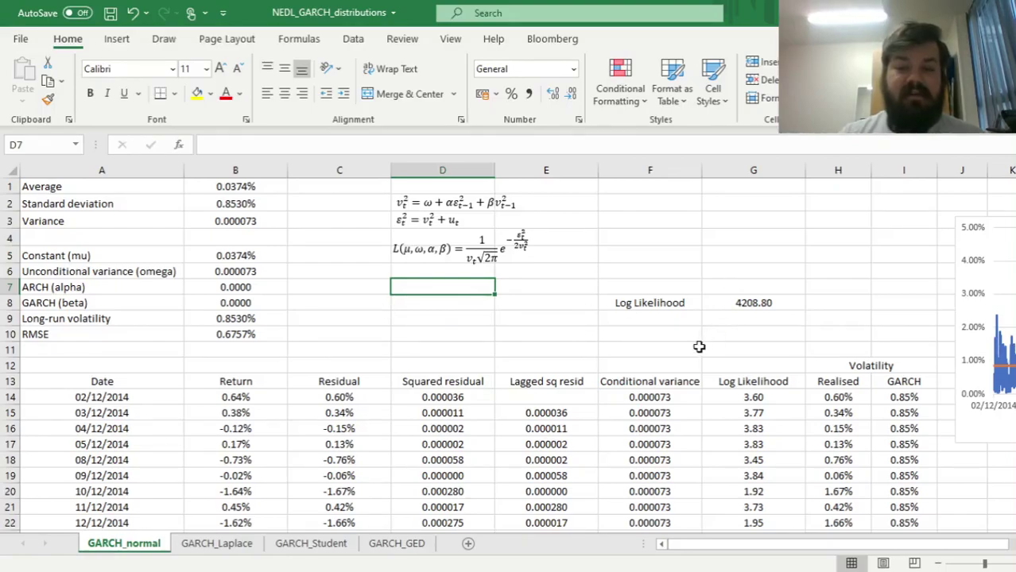
Inspect the G8 sum over G14:G1271 and the first day's log-likelihood formula, unchanged.
click(740, 305)
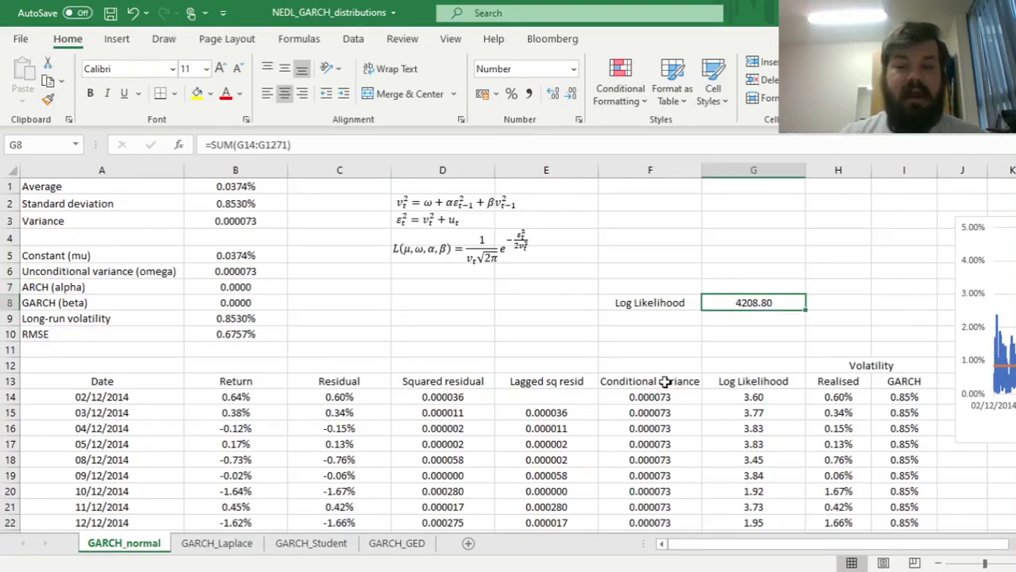
click(307, 149)
key(Escape)
click(740, 395)
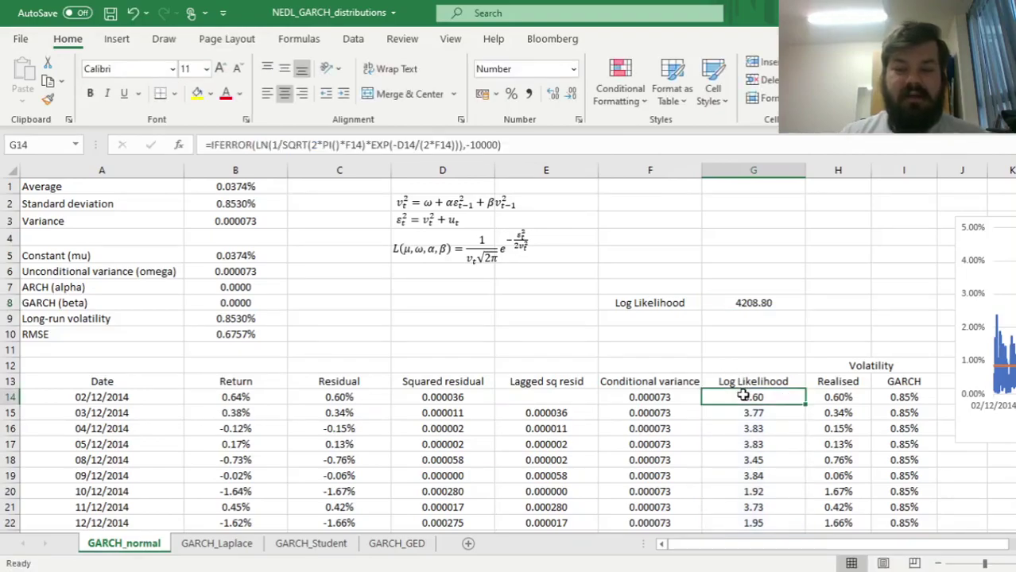
click(248, 144)
drag(253, 144, 520, 145)
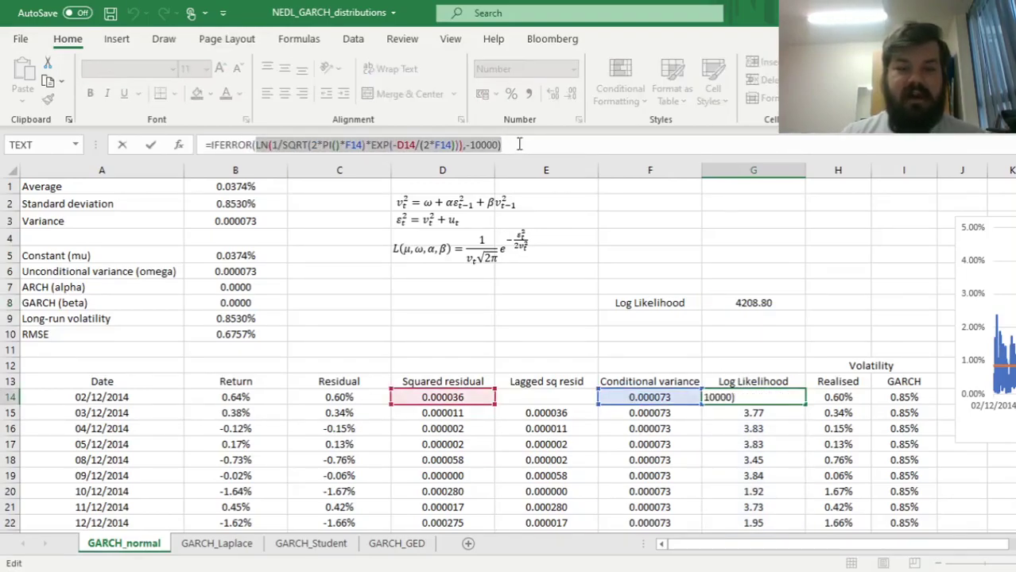
key(Escape)
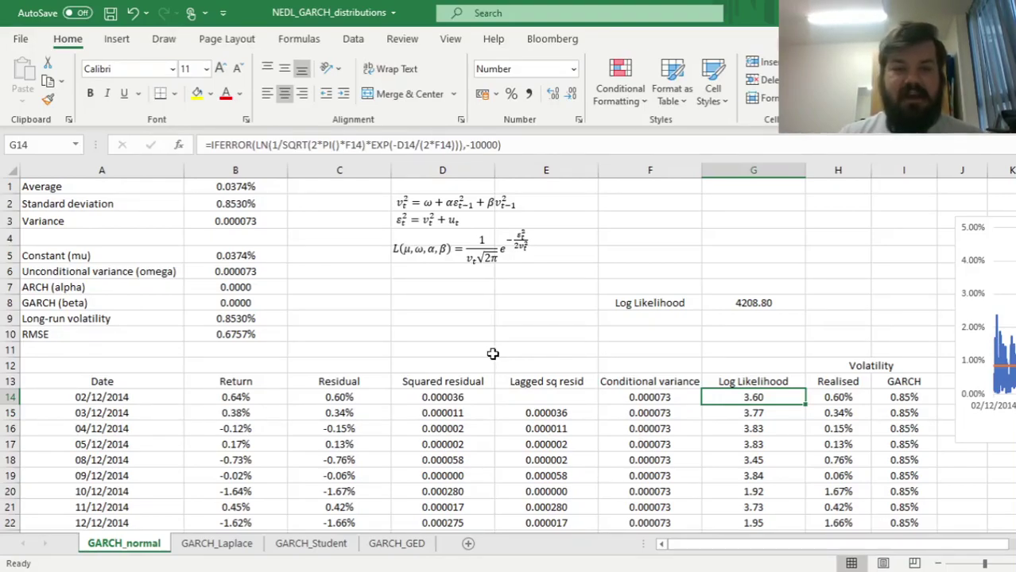
Inspect the RMSE formula and the GARCH volatility formula in I14.
click(87, 333)
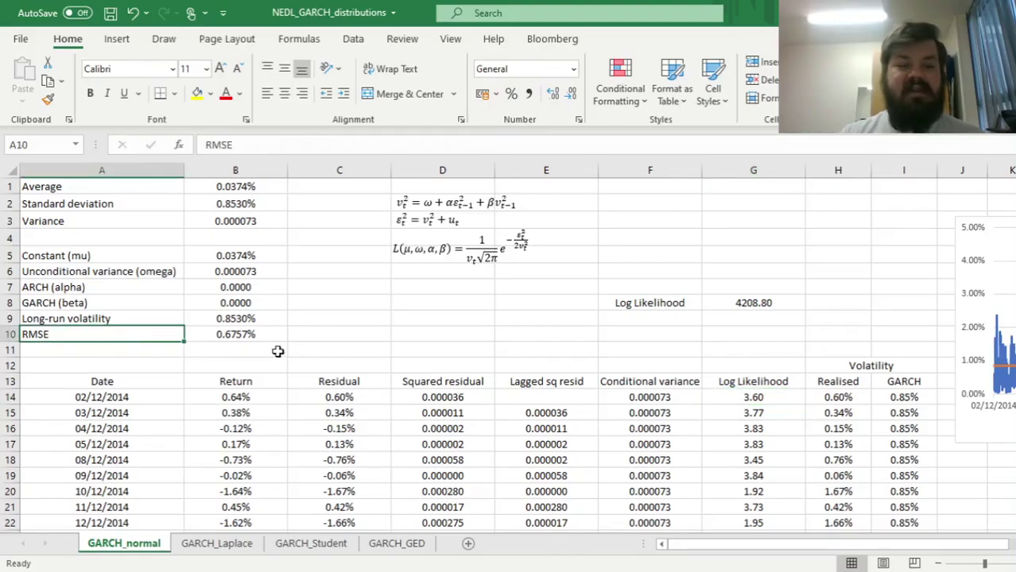
click(248, 336)
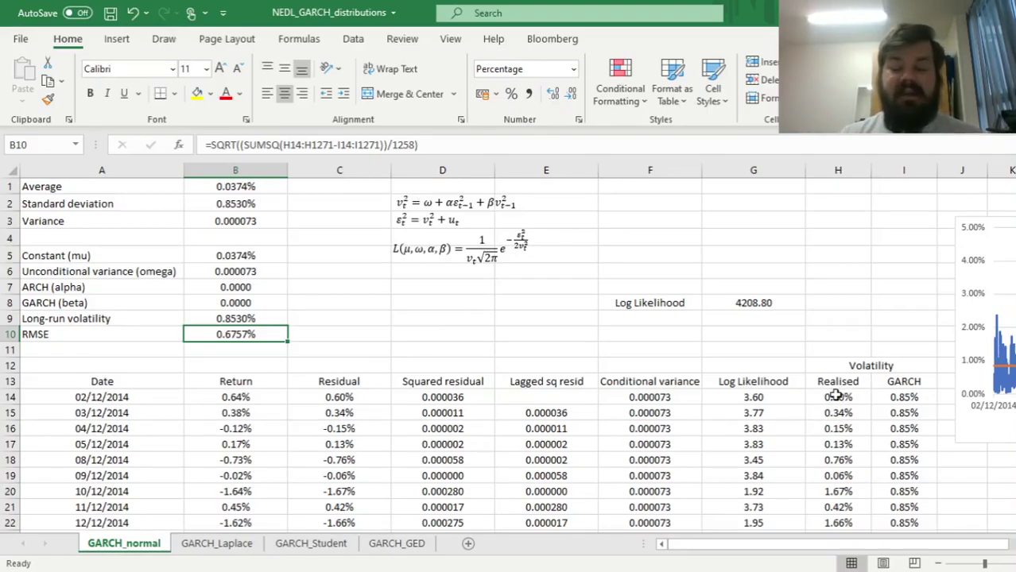
click(901, 399)
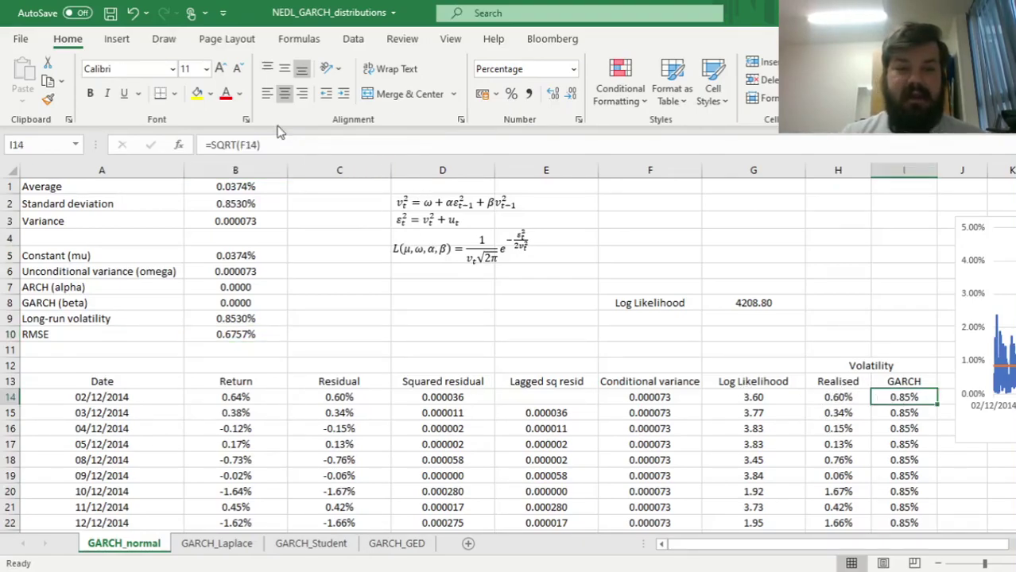
click(271, 136)
key(Escape)
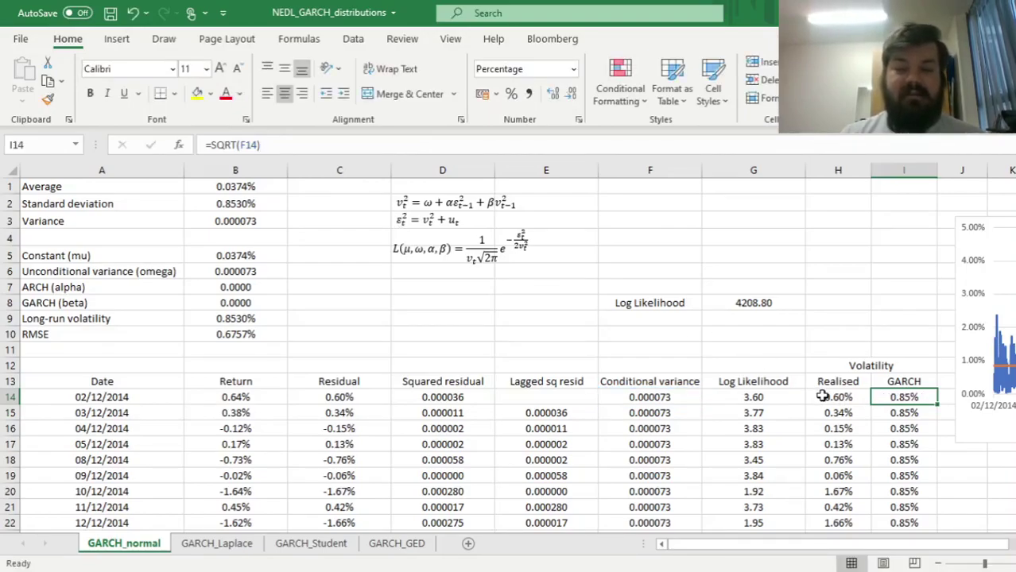
Compare the H14 realised volatility with the RMSE formula's ranges, leaving it unchanged.
click(823, 394)
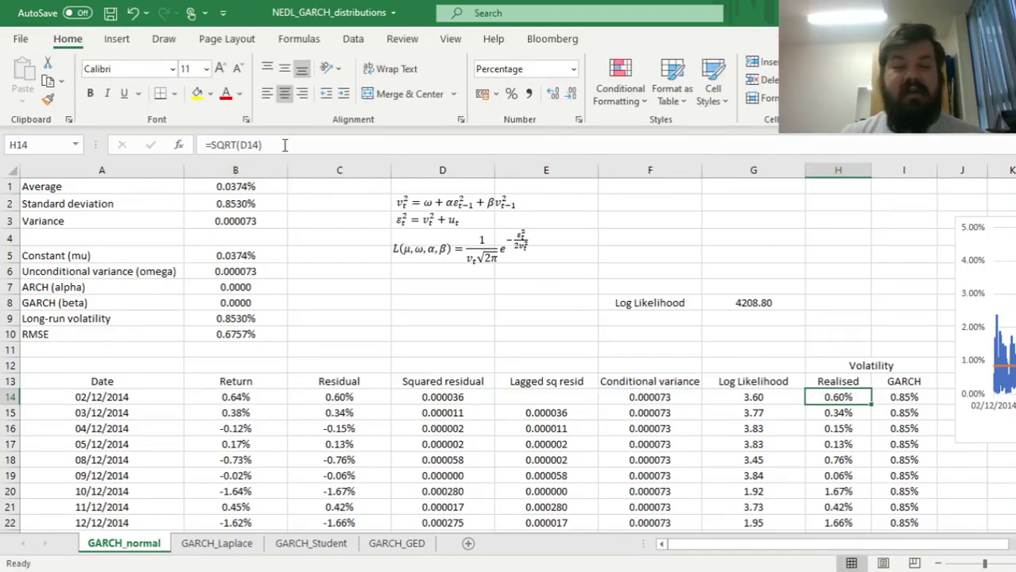
click(231, 333)
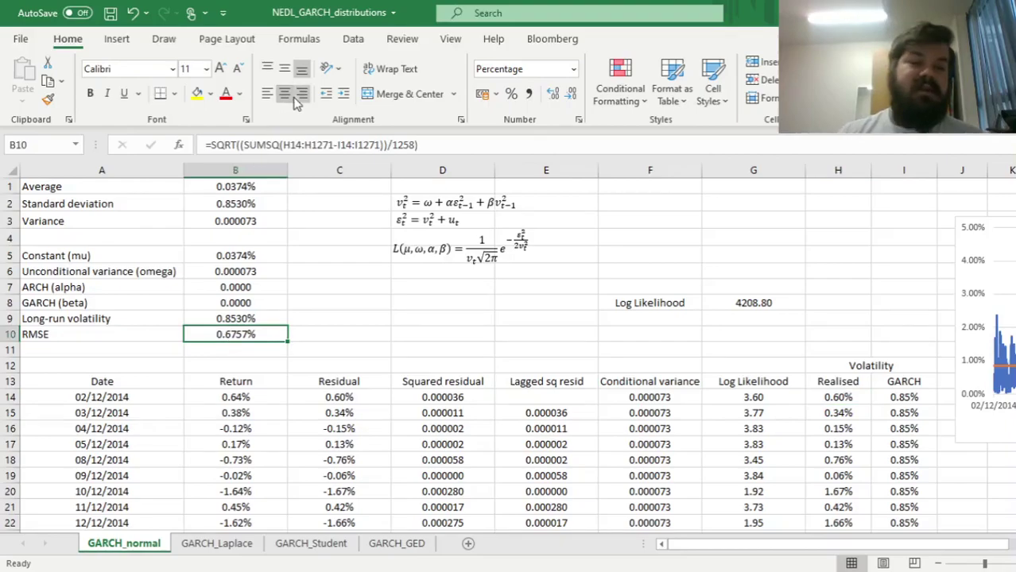
click(283, 145)
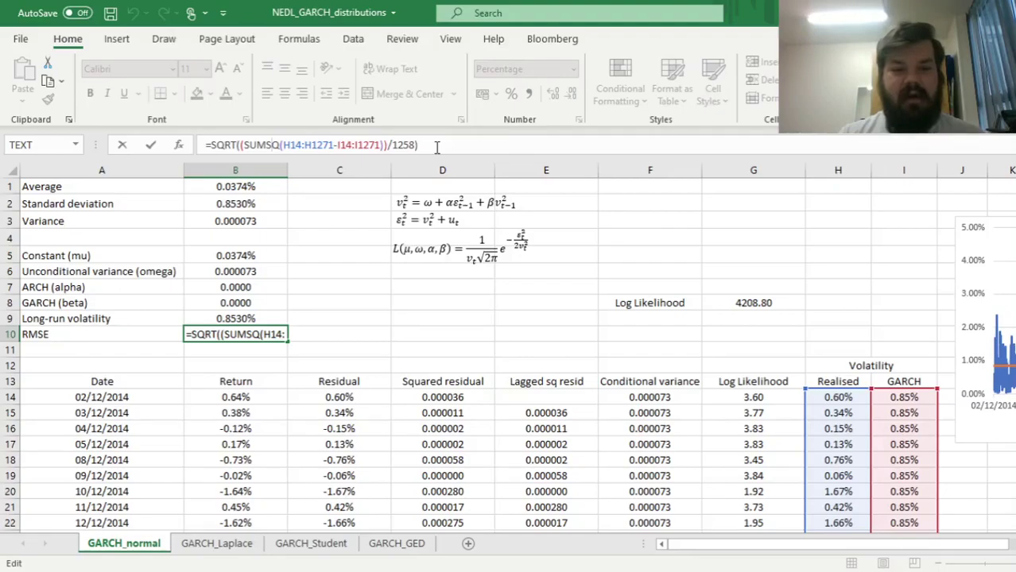
key(ctrl+Return)
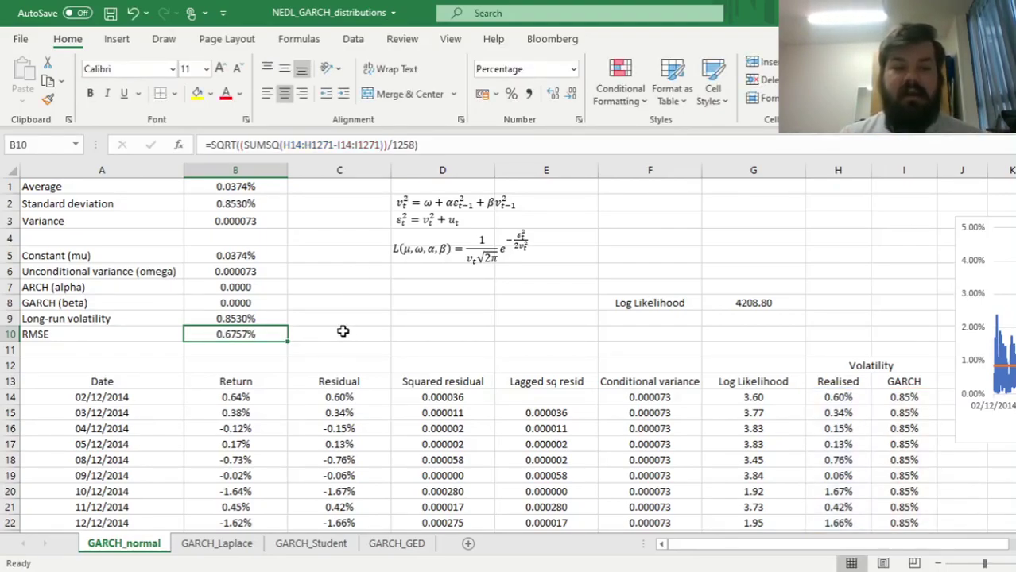
drag(72, 333, 232, 335)
click(232, 335)
Review the Log Likelihood total, the F14 conditional variance and first-day log-likelihood formulas.
drag(673, 301, 712, 301)
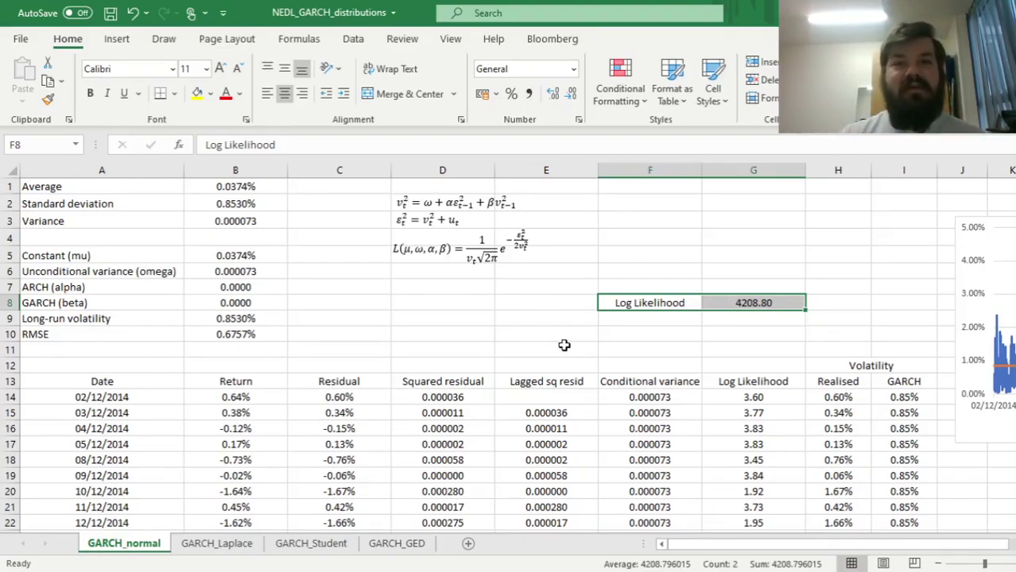
click(616, 399)
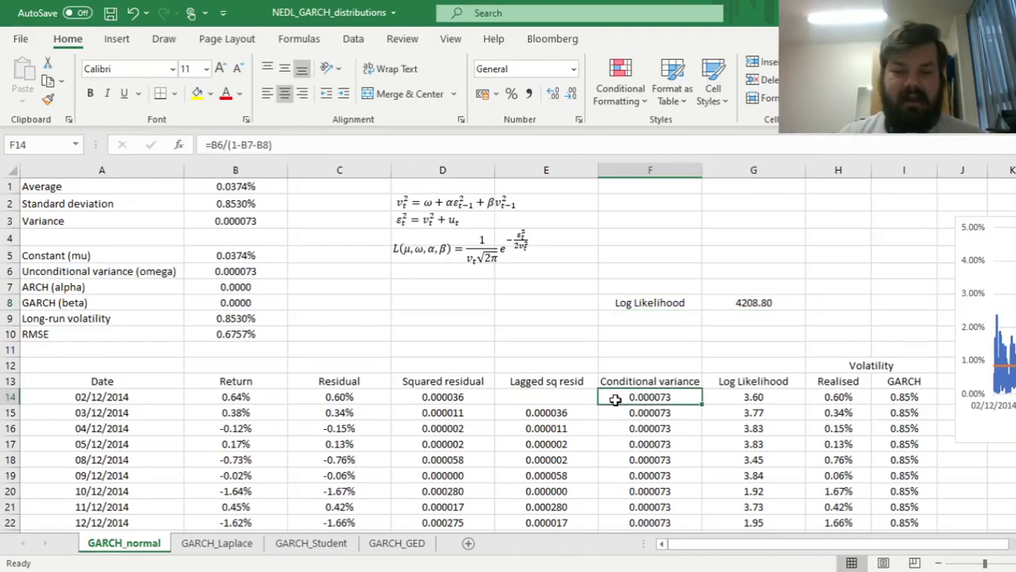
click(715, 393)
click(255, 145)
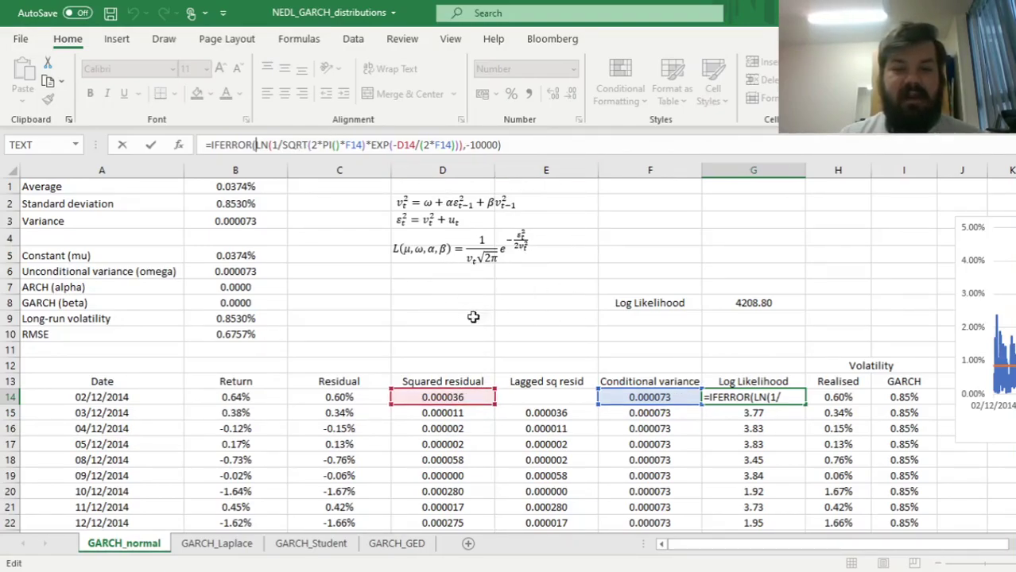
key(ctrl+Return)
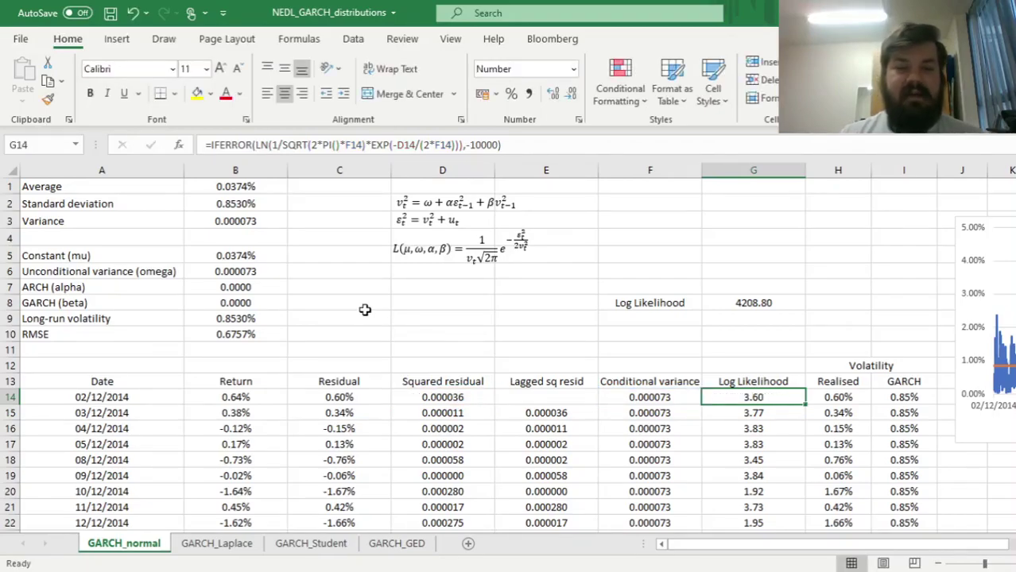
Open Solver from the Data tab with Alt, A, Y2.
click(353, 39)
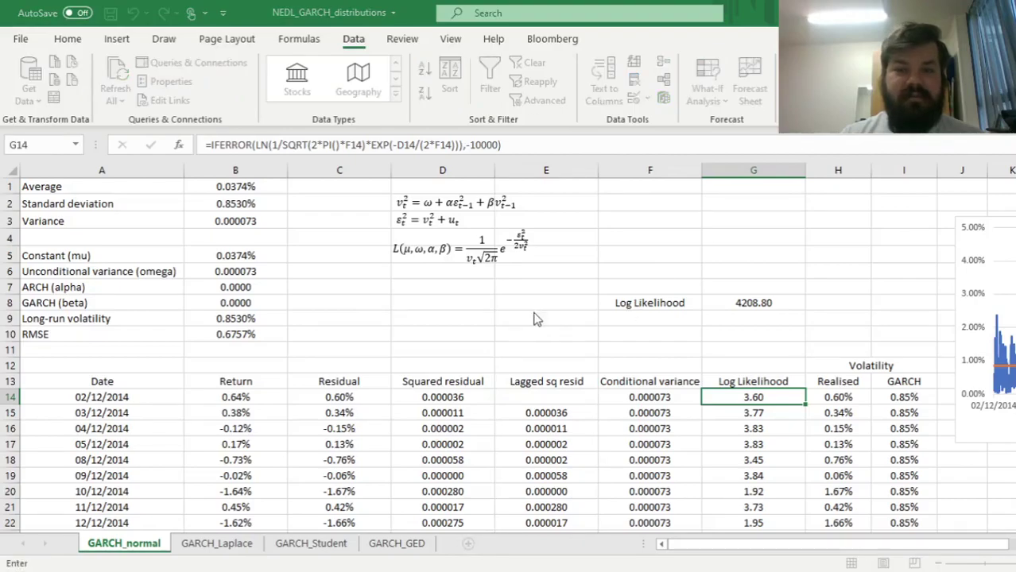
key(alt+a)
key(y)
key(2)
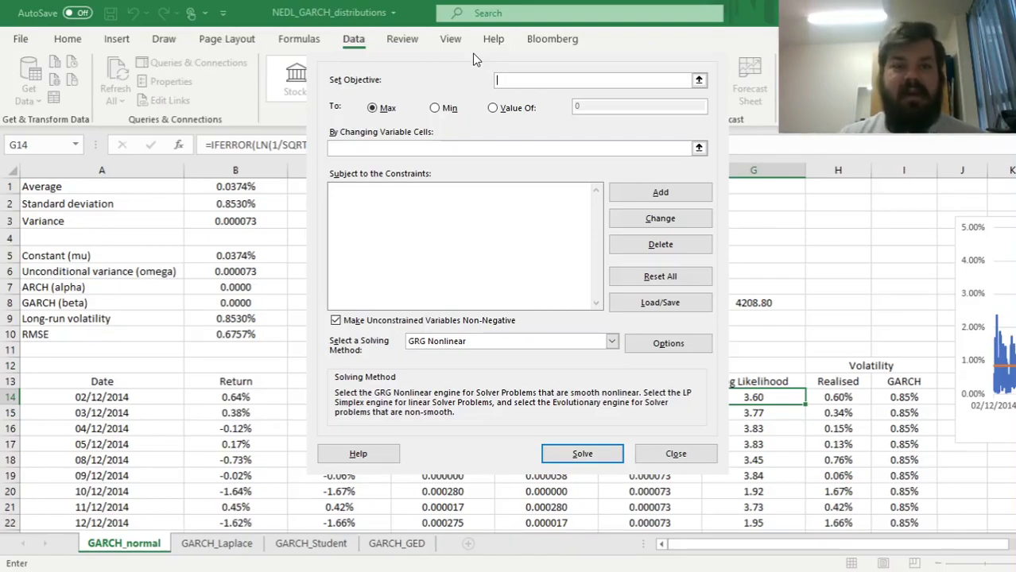
Maximise G8 by changing B5:B8 with negatives allowed, and keep the fitted parameters.
click(740, 303)
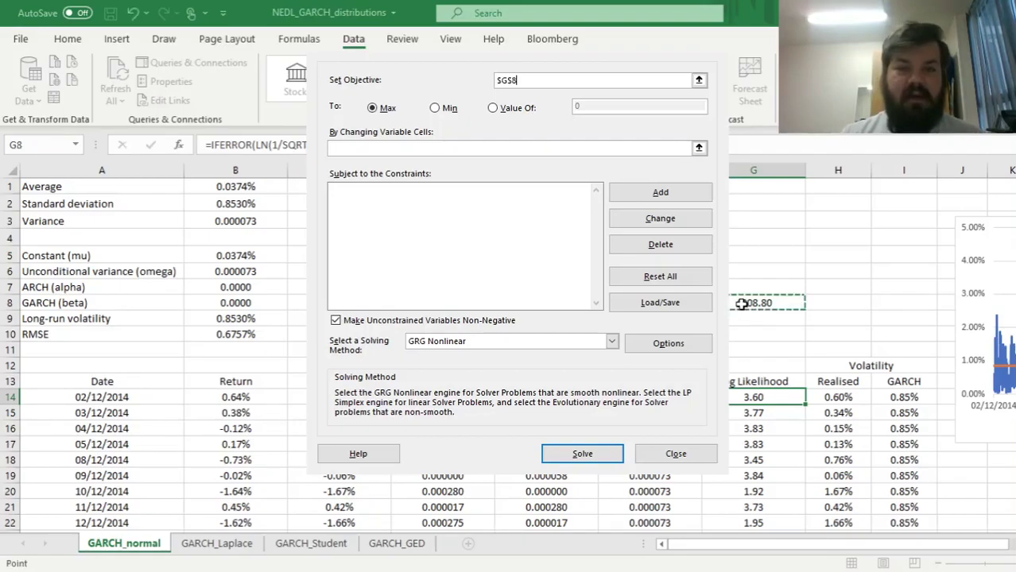
click(359, 151)
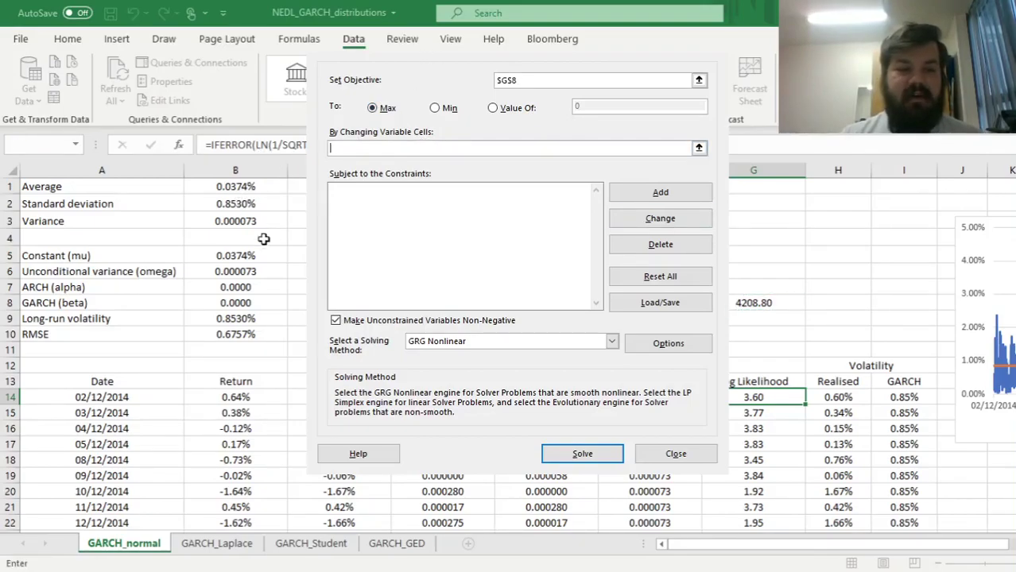
drag(211, 256, 209, 297)
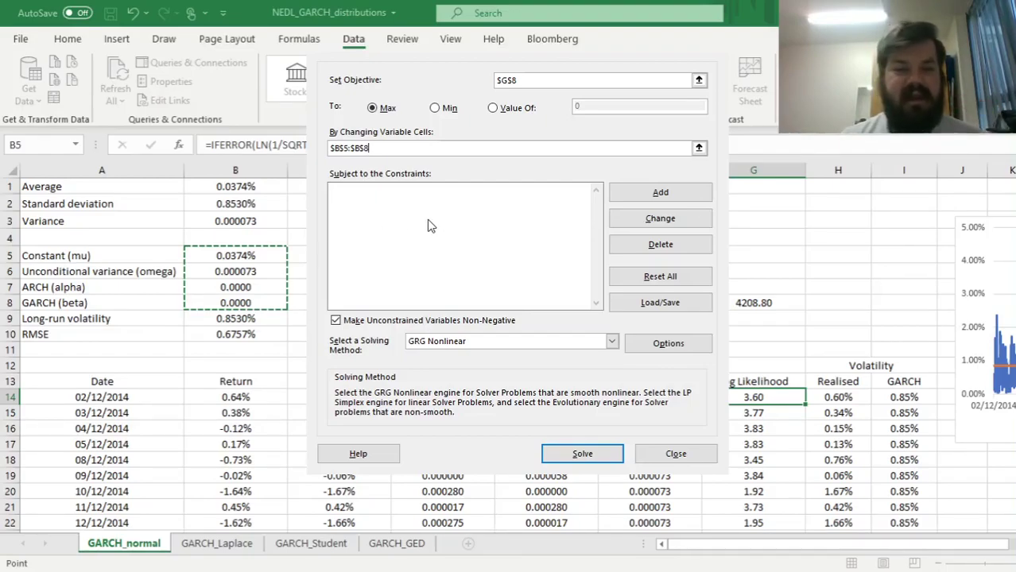
click(364, 322)
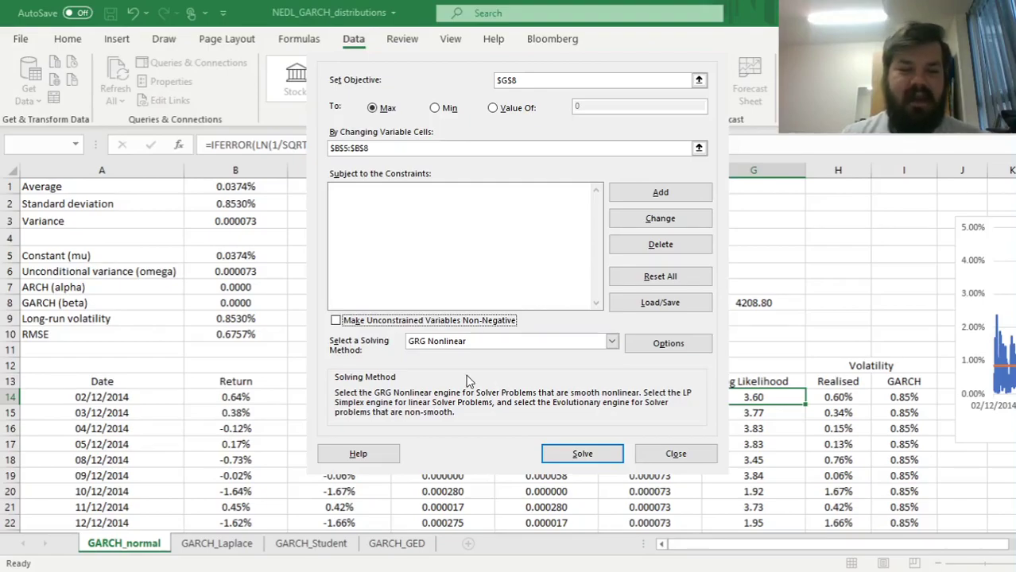
click(581, 455)
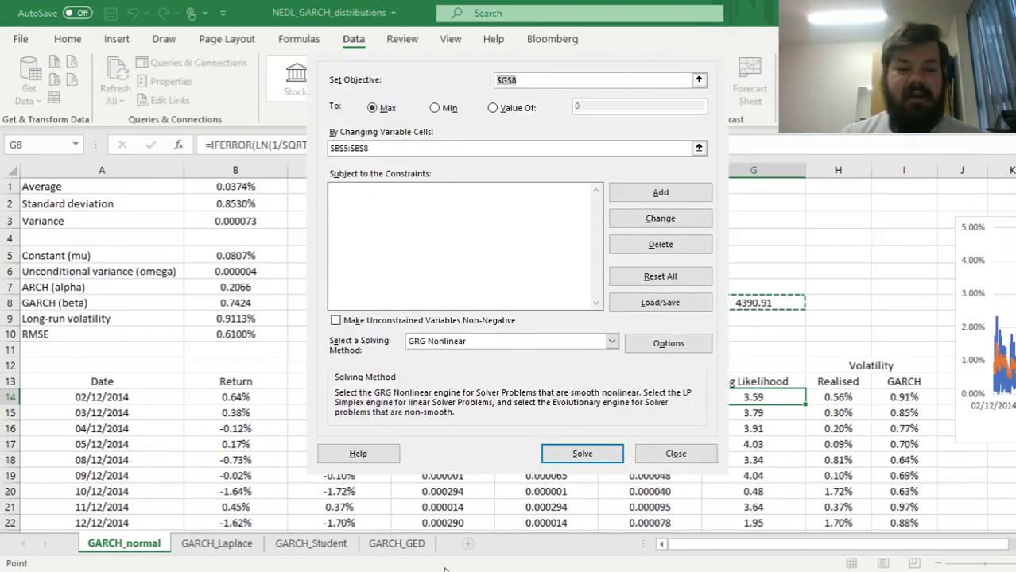
click(676, 453)
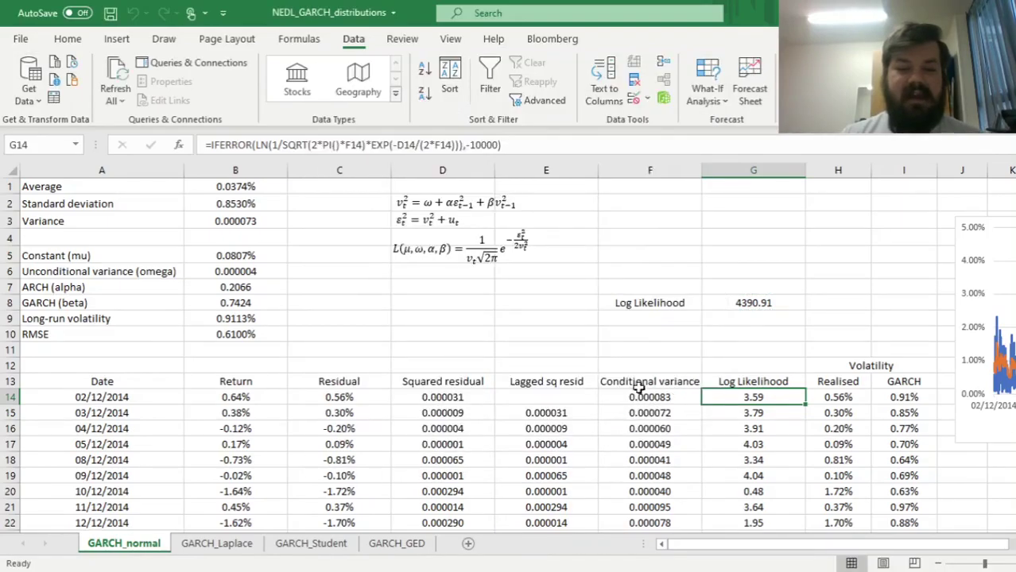
click(226, 288)
click(224, 305)
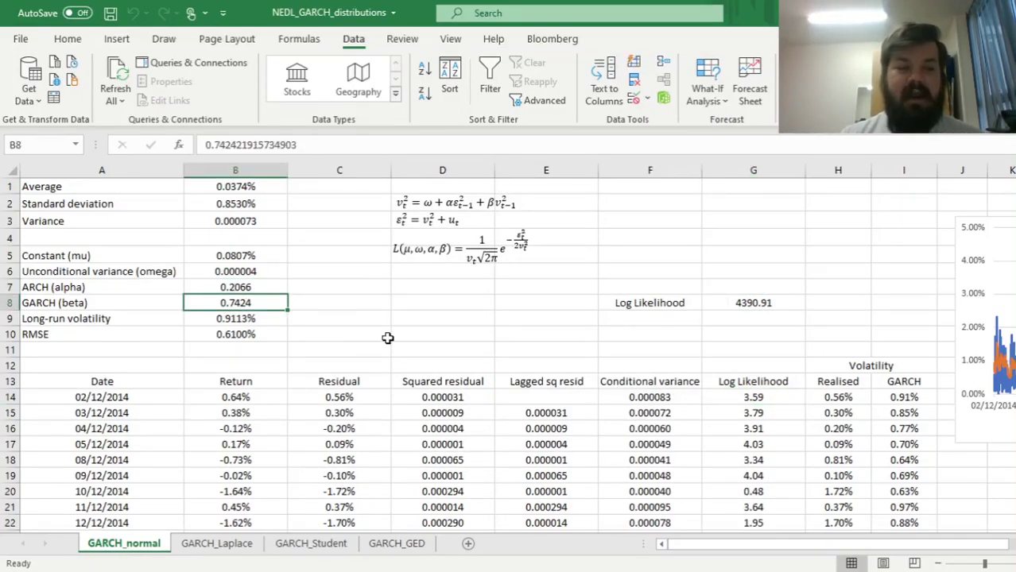
drag(664, 365, 642, 409)
click(552, 360)
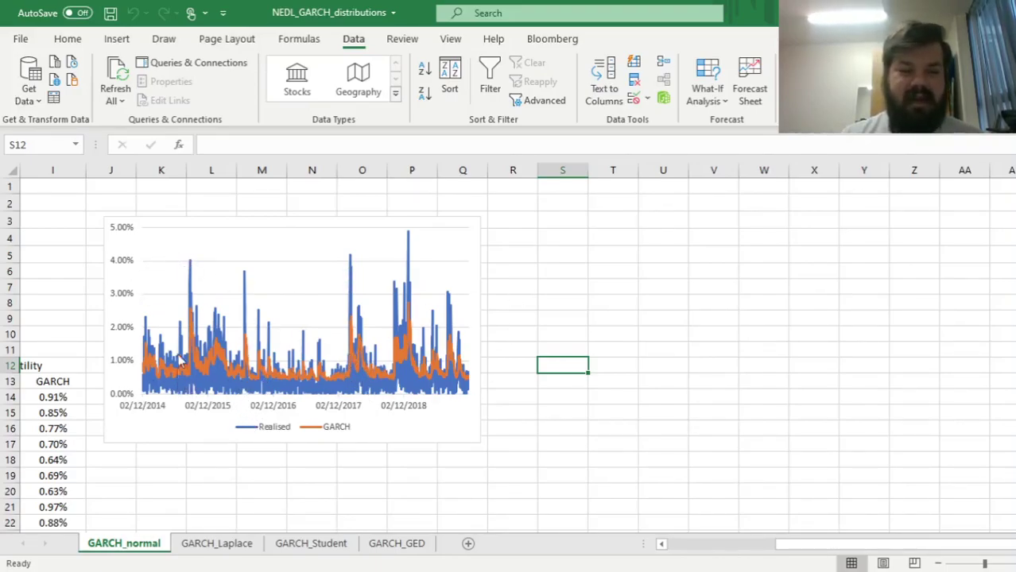
drag(52, 302, 4, 354)
click(433, 396)
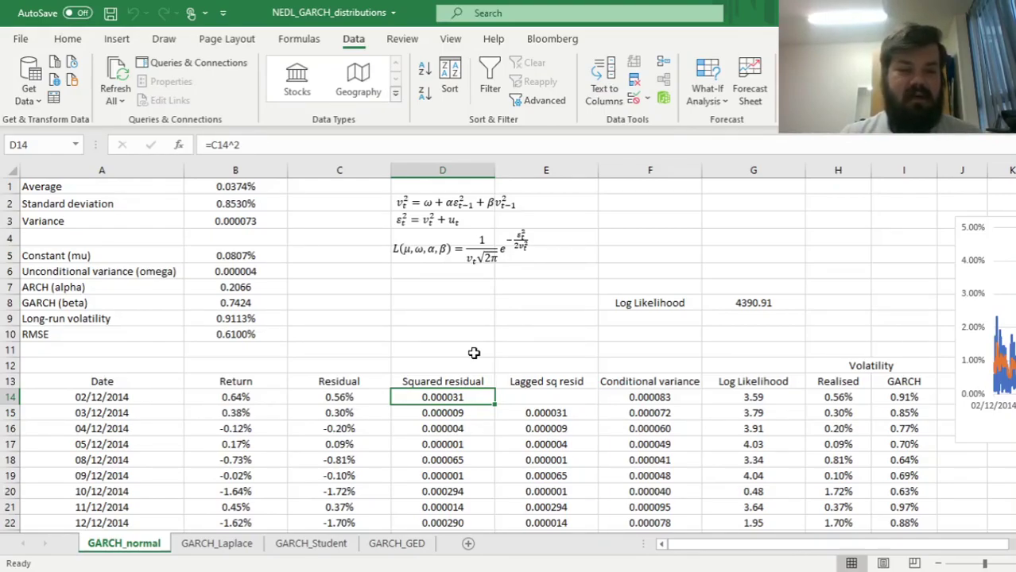
drag(131, 271, 240, 279)
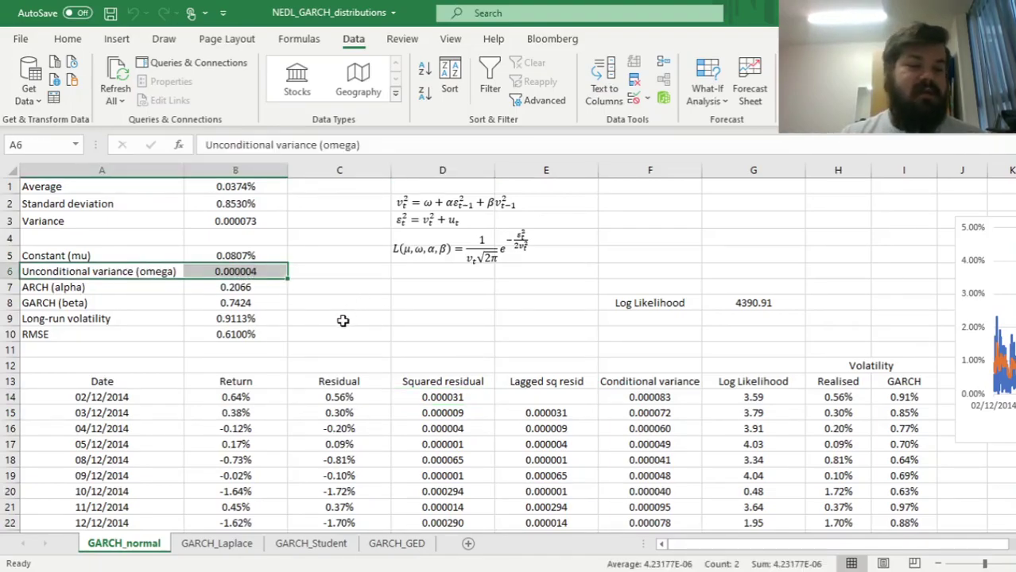
drag(113, 289, 128, 310)
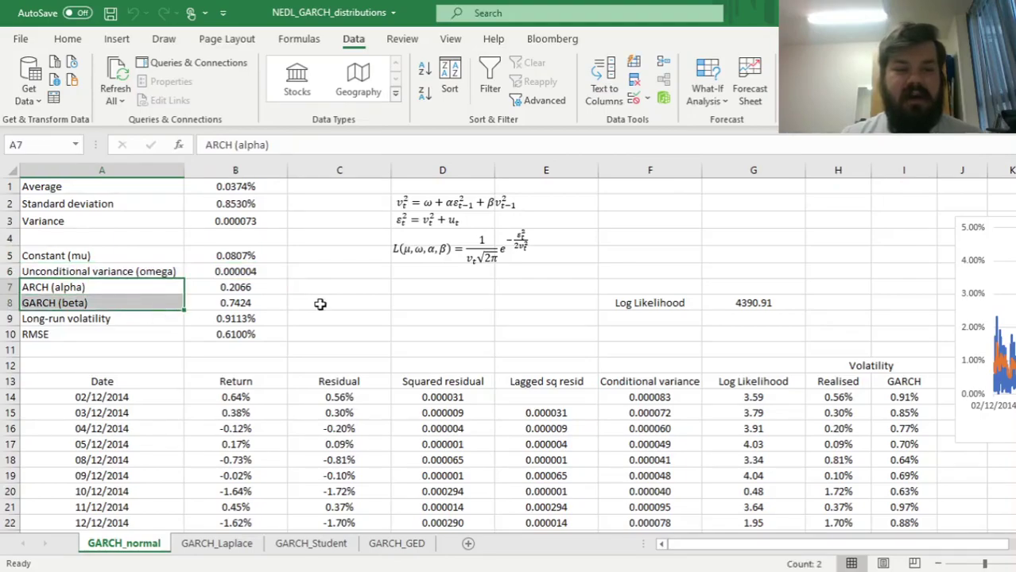
click(236, 288)
drag(235, 288, 235, 304)
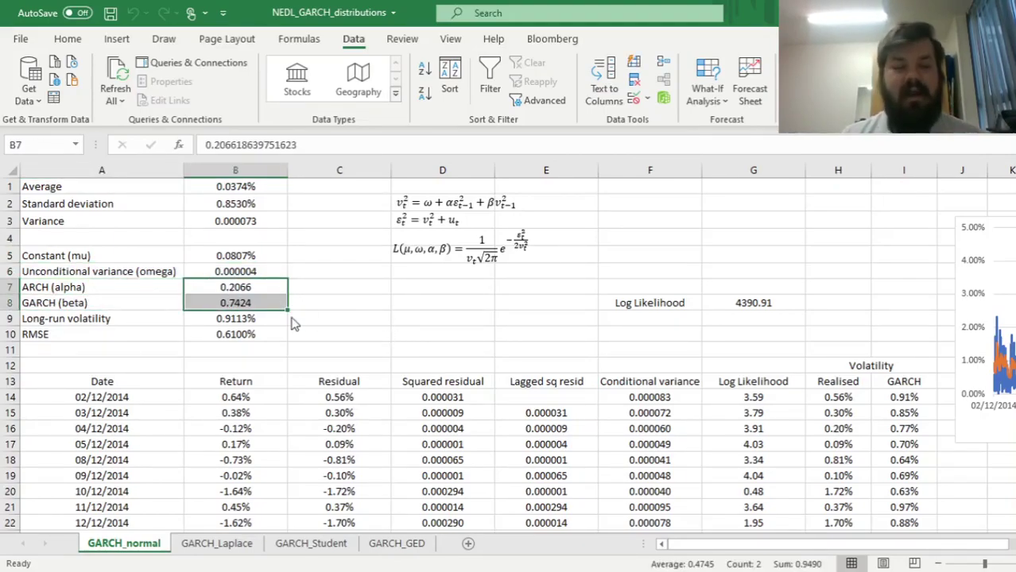
drag(100, 288, 92, 300)
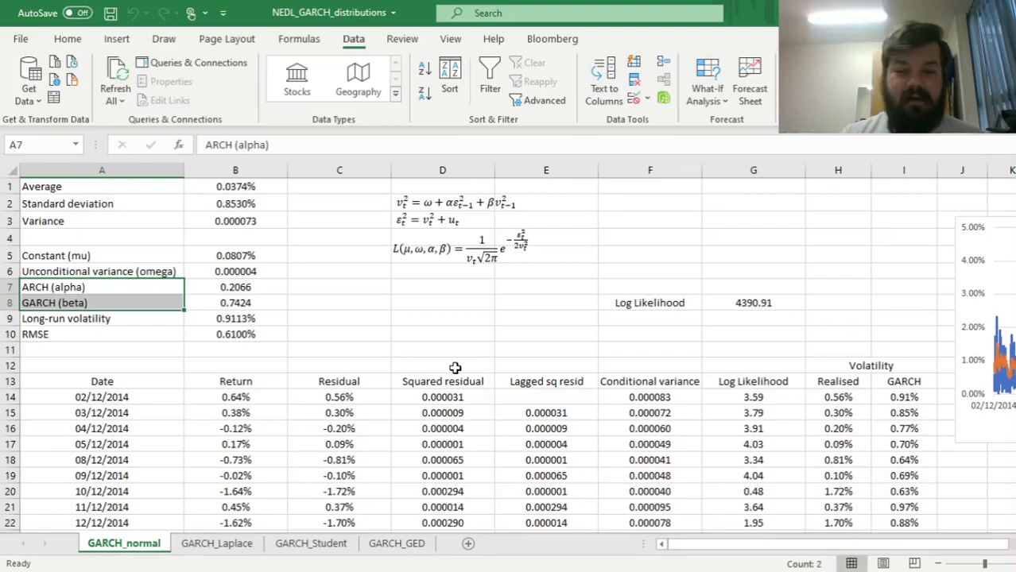
click(729, 395)
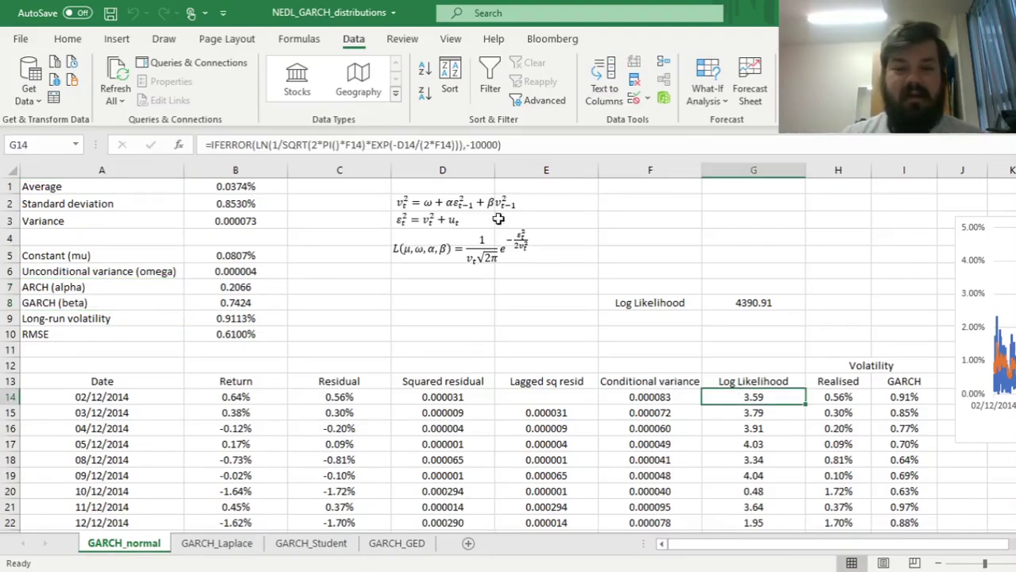
click(211, 145)
drag(211, 144, 253, 145)
click(253, 144)
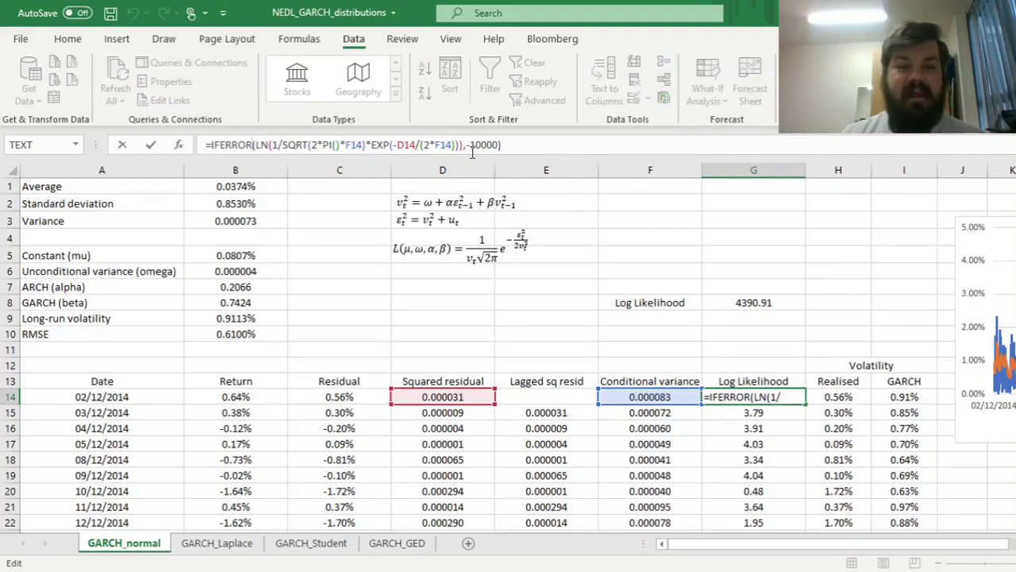
drag(465, 144, 499, 146)
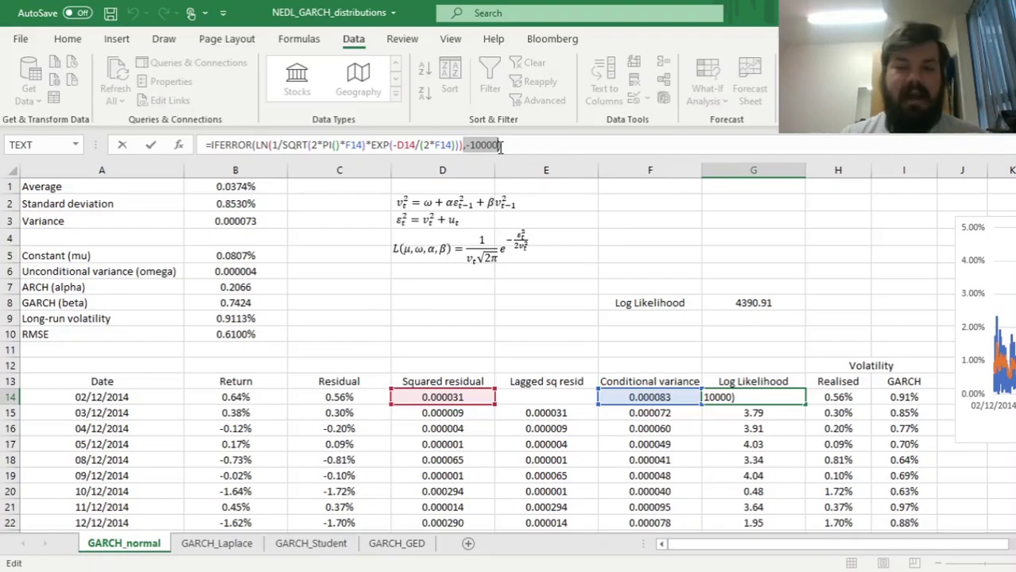
click(502, 146)
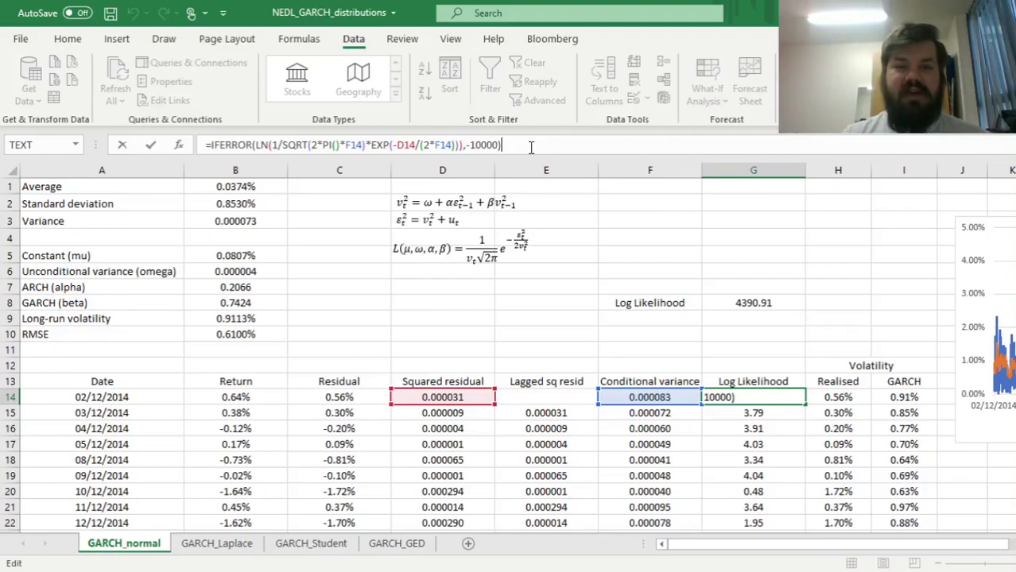
key(ctrl+Return)
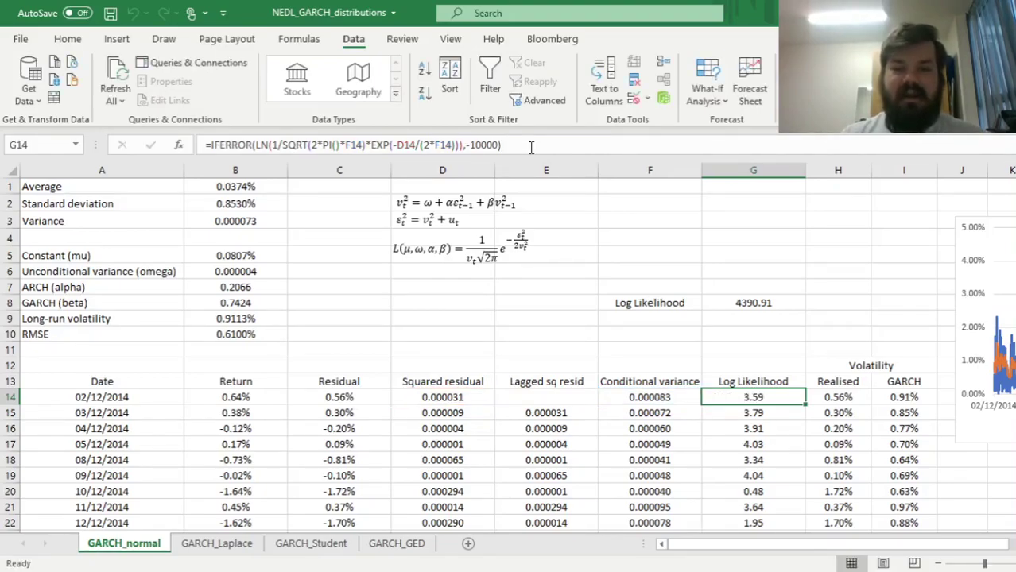
click(750, 307)
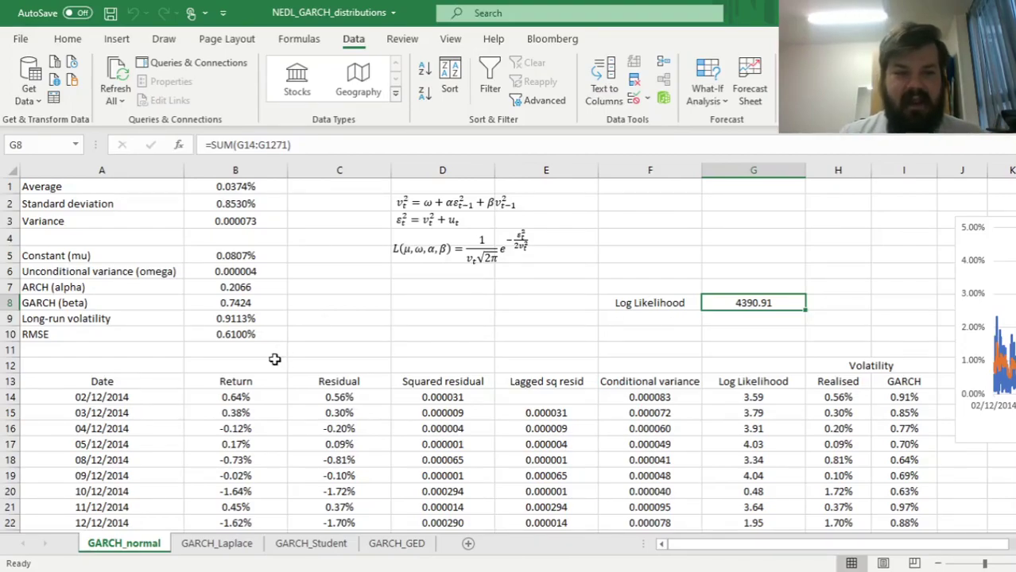
click(220, 338)
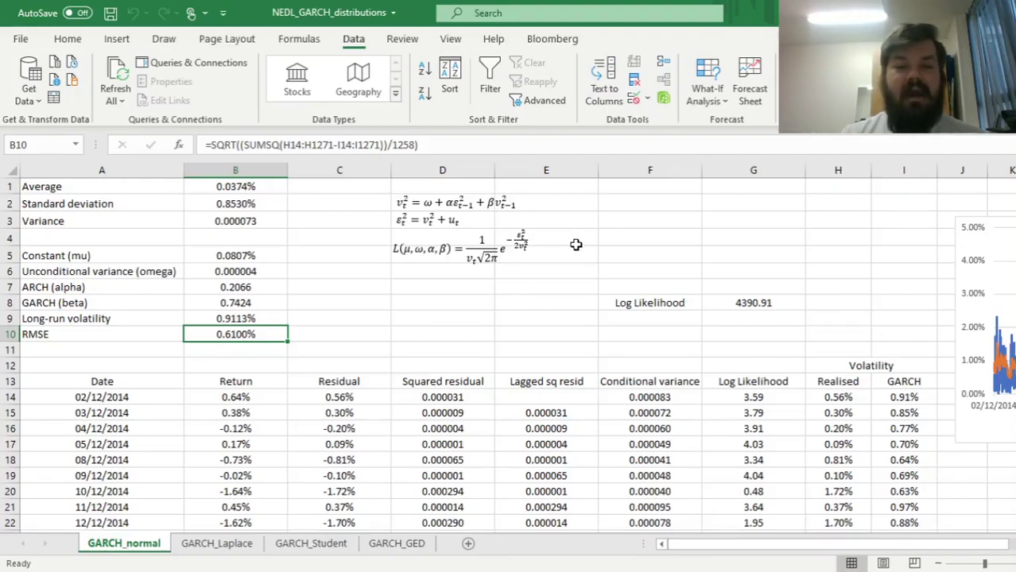
Switch to the GARCH_Laplace sheet and select the Laplace likelihood equation.
click(219, 545)
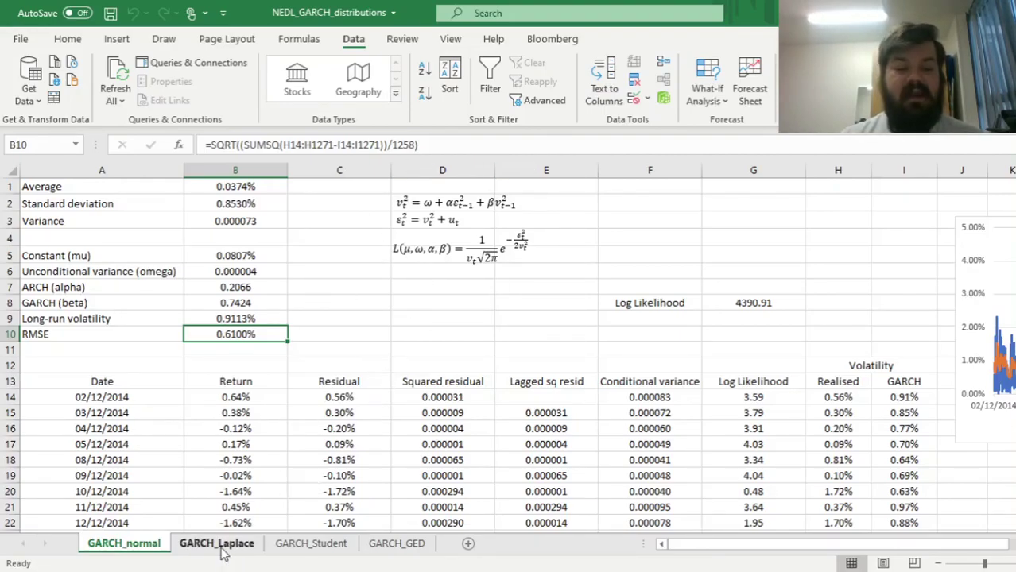
click(411, 318)
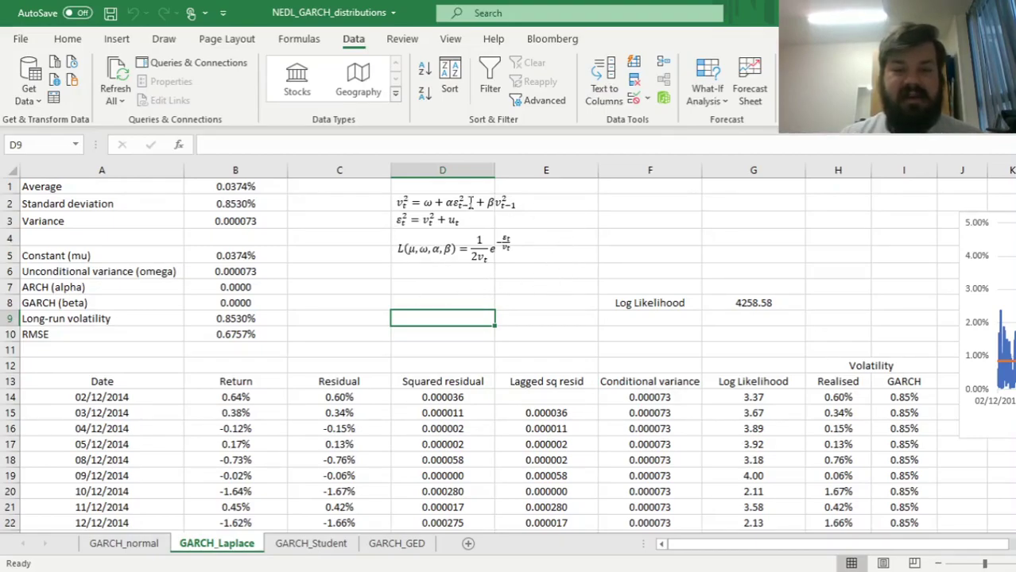
click(465, 256)
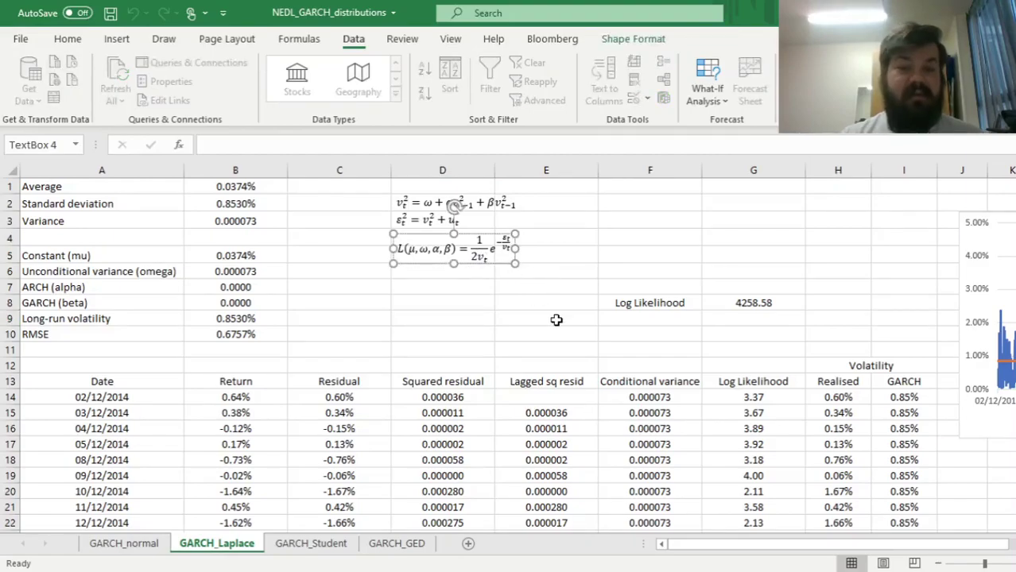
Review G14's Laplace log-likelihood formula and its -10000 fallback, then bring up Solver.
click(741, 392)
click(321, 145)
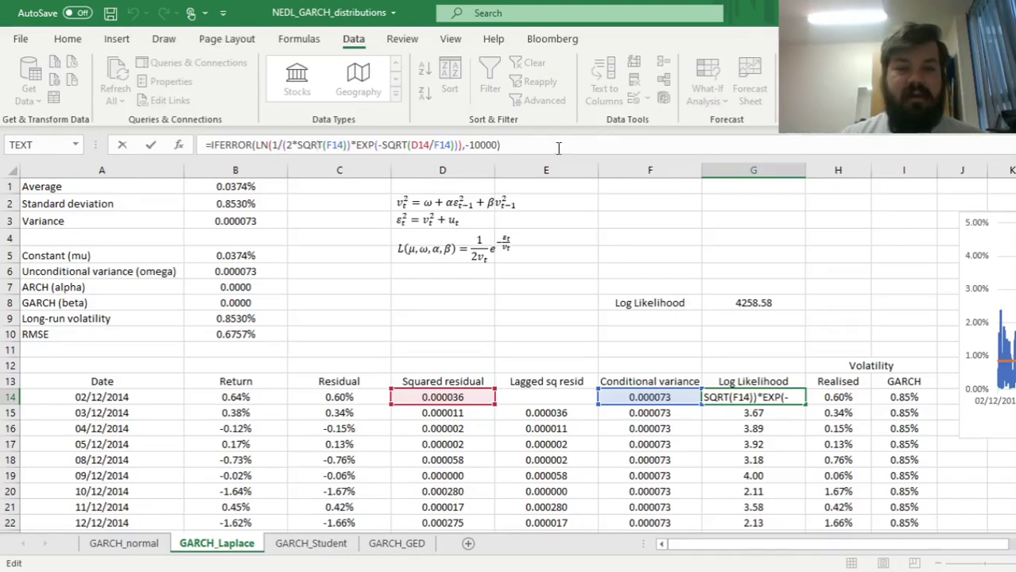
drag(466, 145, 493, 148)
click(507, 146)
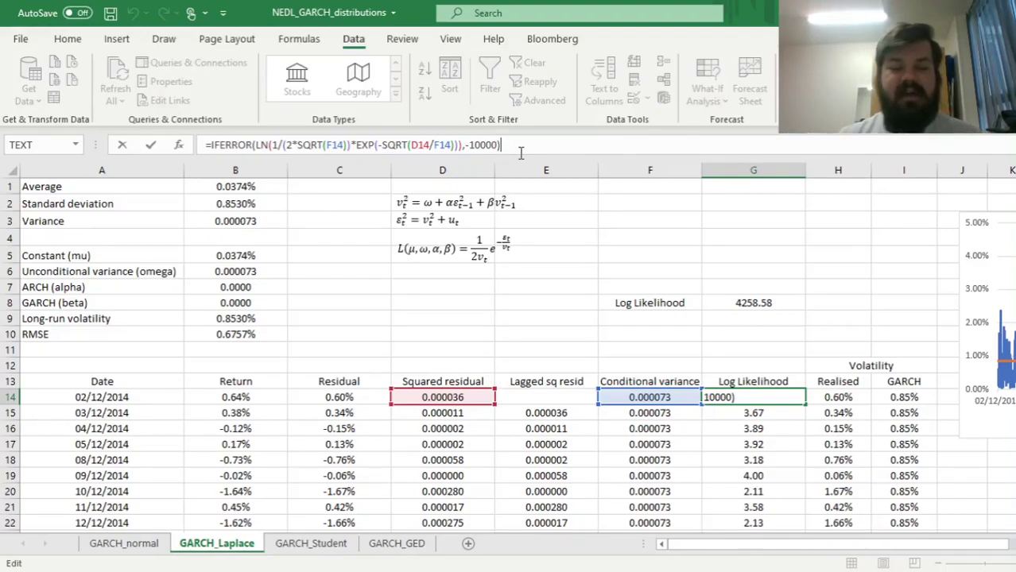
key(ctrl+Return)
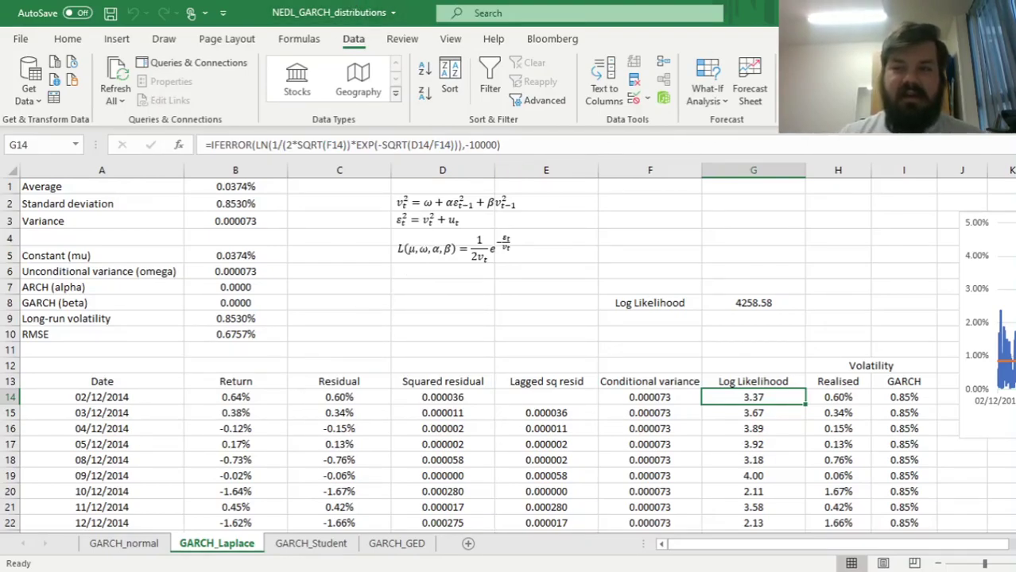
click(803, 81)
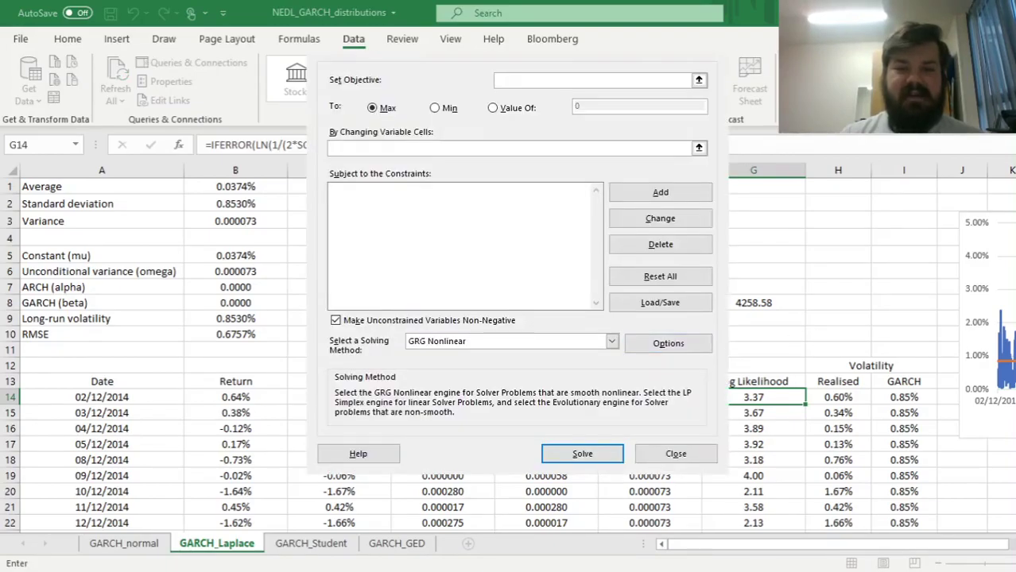
Set Solver to maximise G8 over B5:B8 with negative values allowed, and solve.
click(755, 302)
click(373, 148)
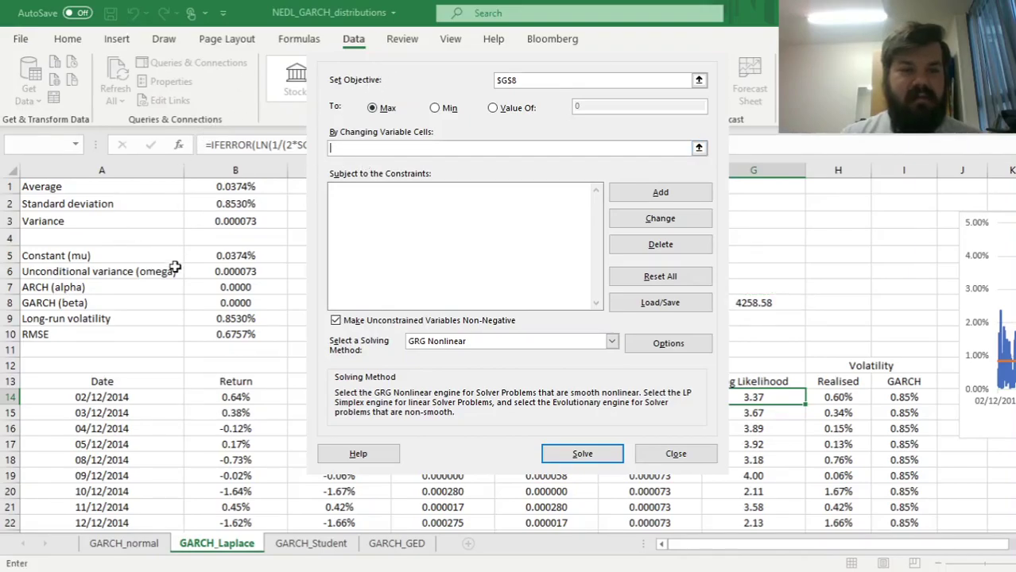
drag(215, 255, 215, 303)
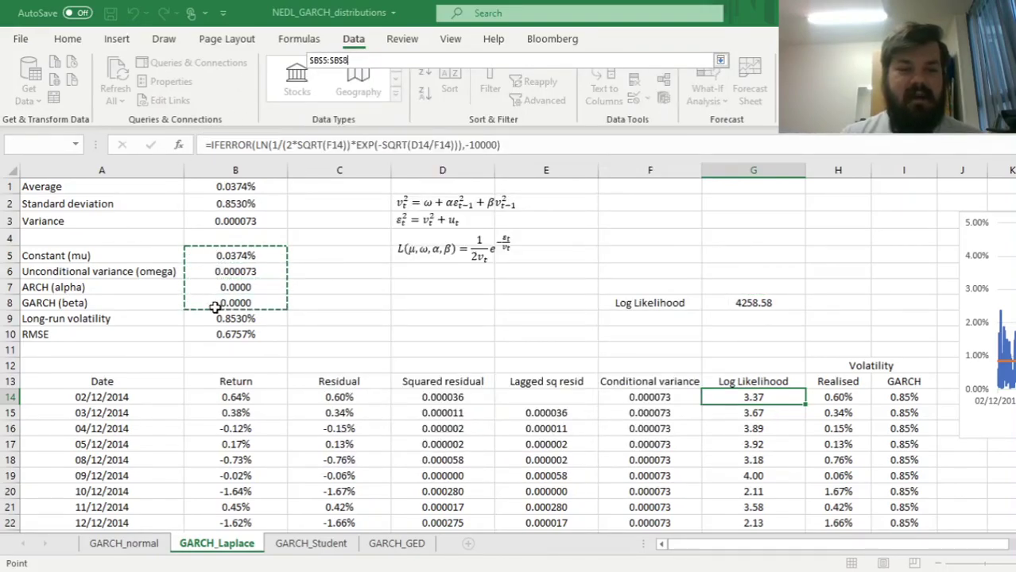
click(359, 322)
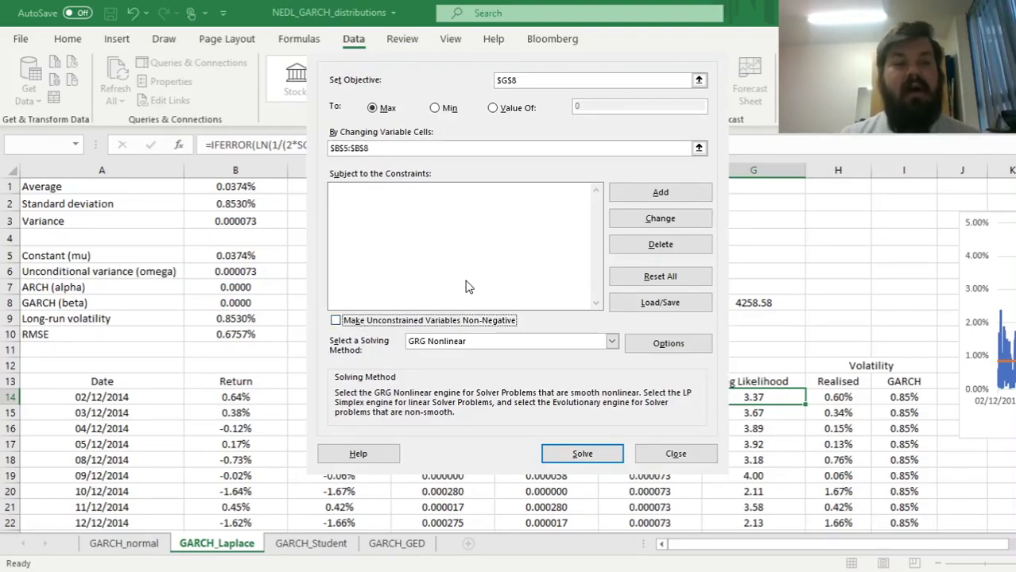
click(576, 454)
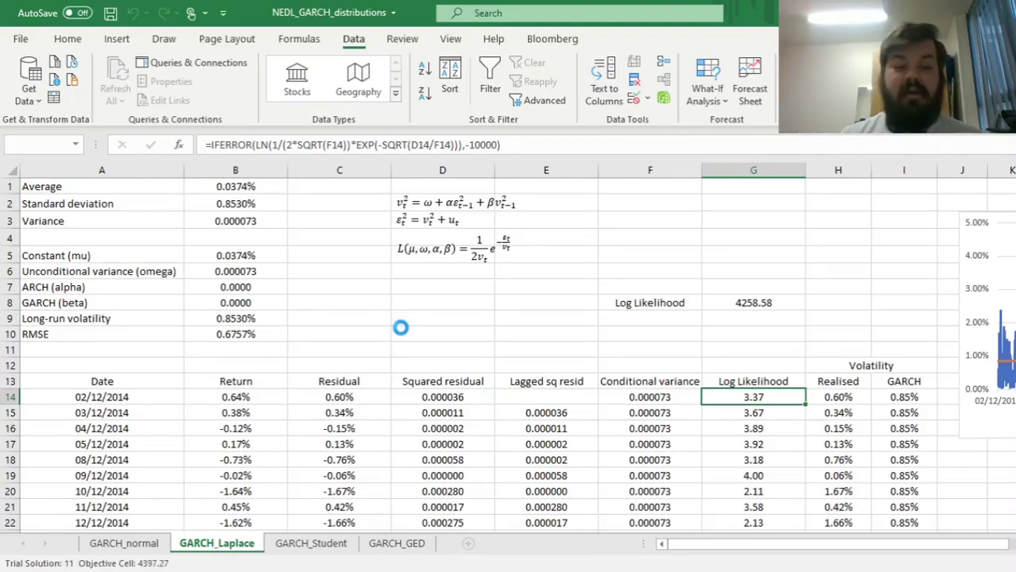
click(529, 306)
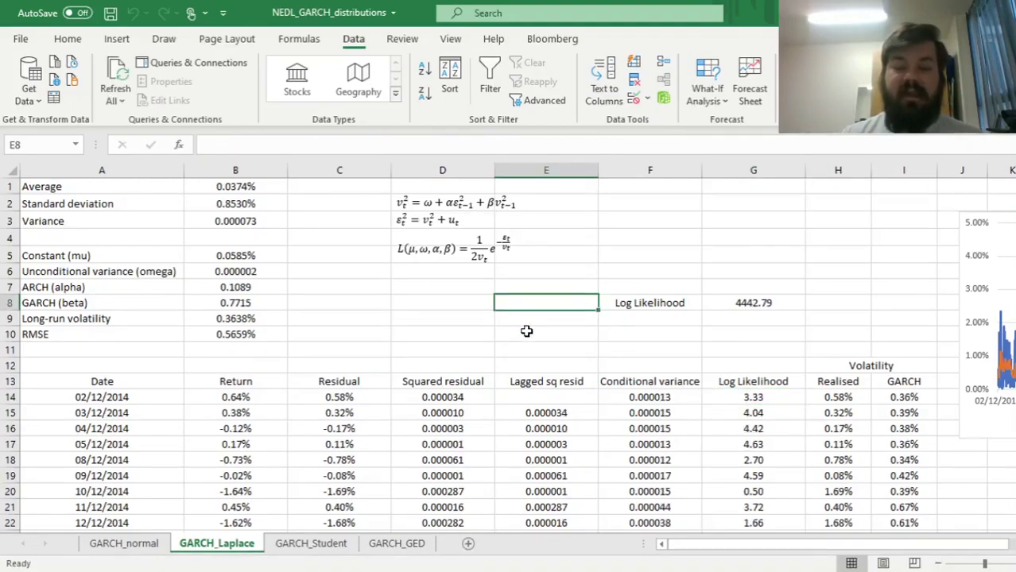
click(727, 303)
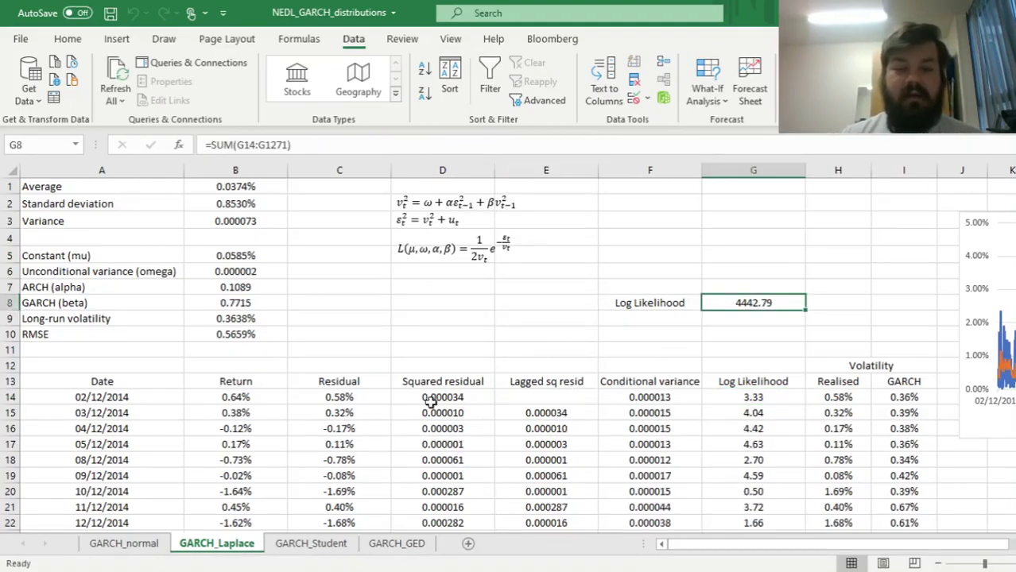
click(108, 548)
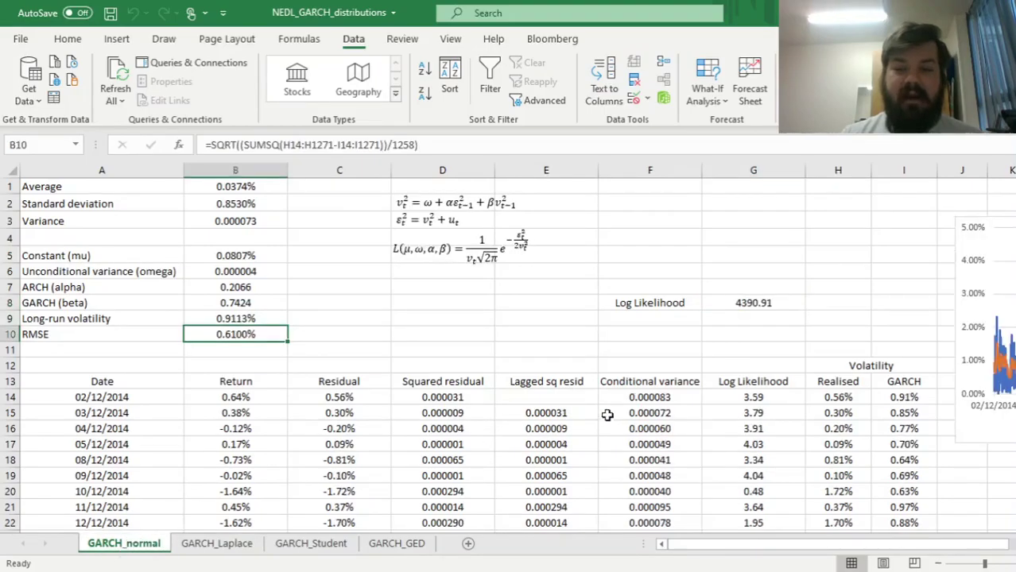
click(747, 301)
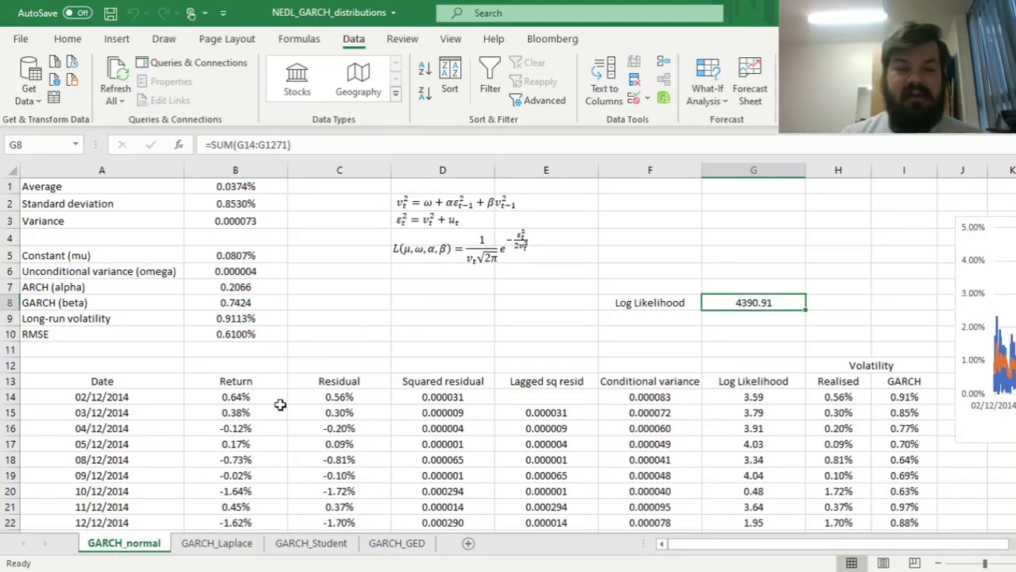
click(215, 543)
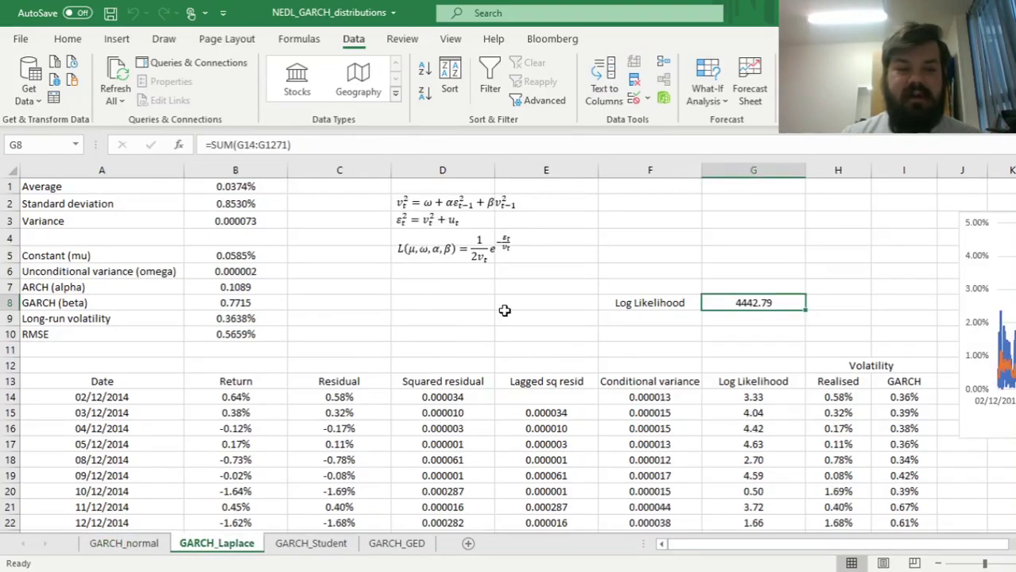
click(240, 337)
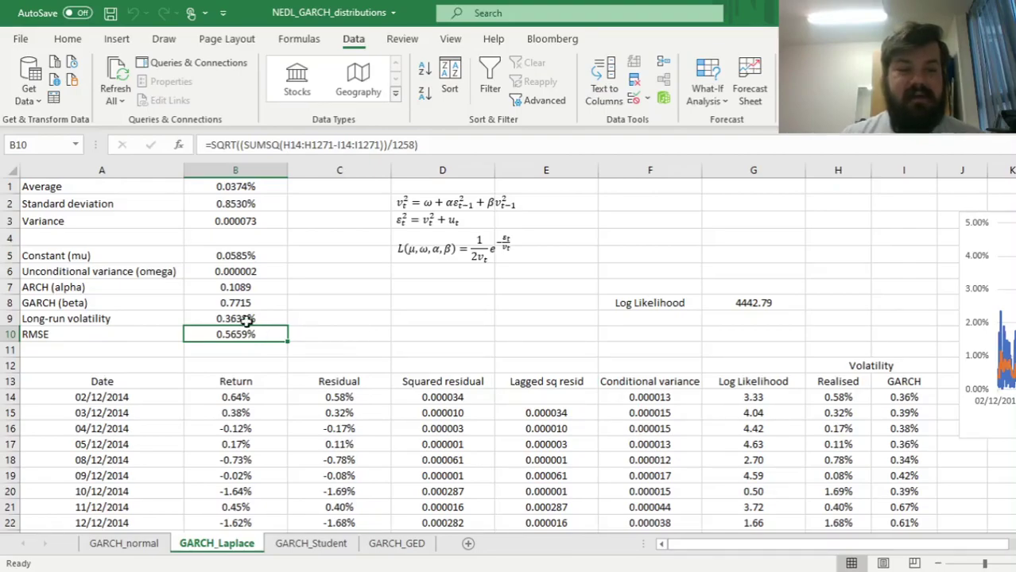
drag(207, 290, 234, 303)
click(137, 542)
click(215, 547)
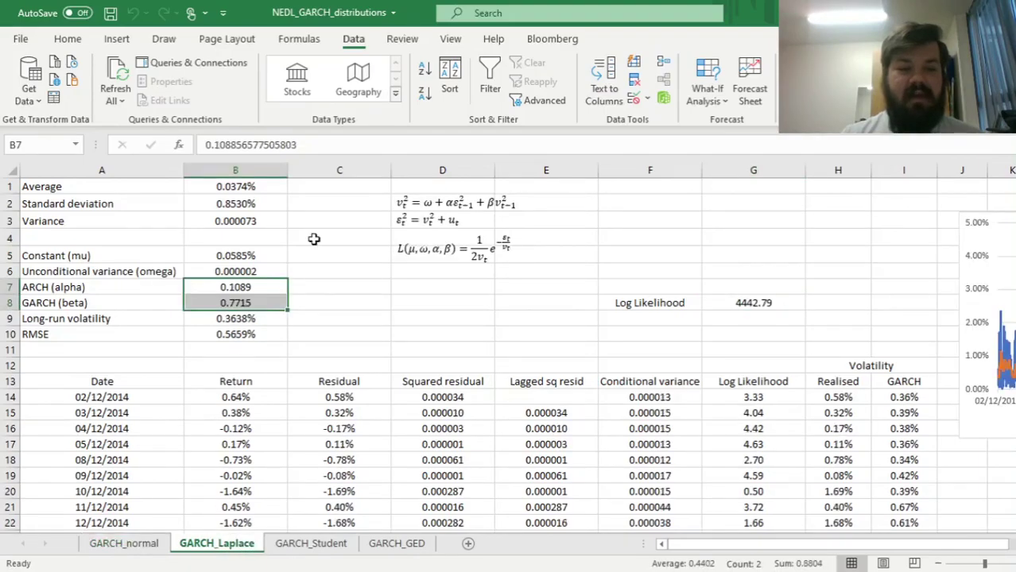
click(225, 303)
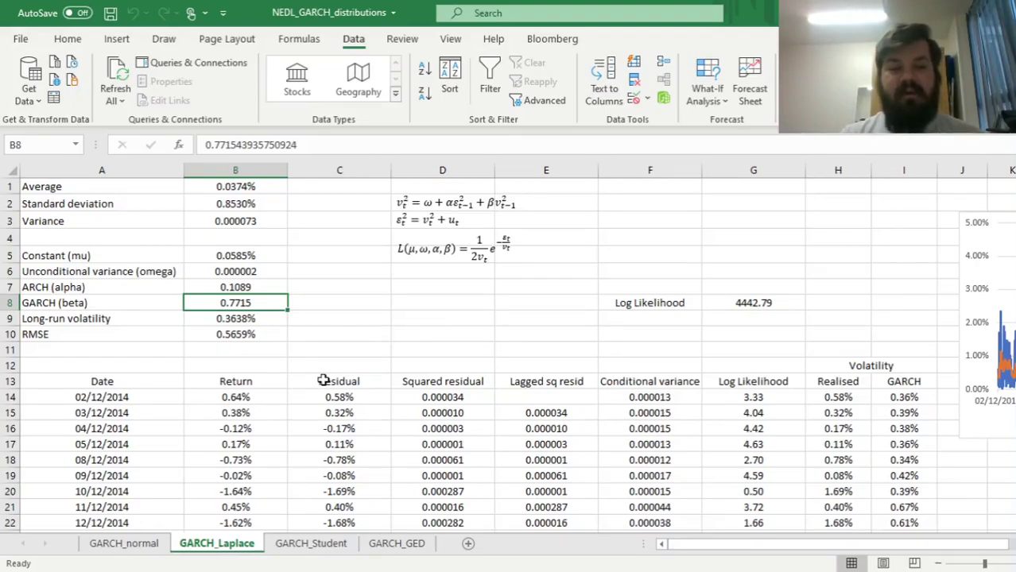
click(220, 286)
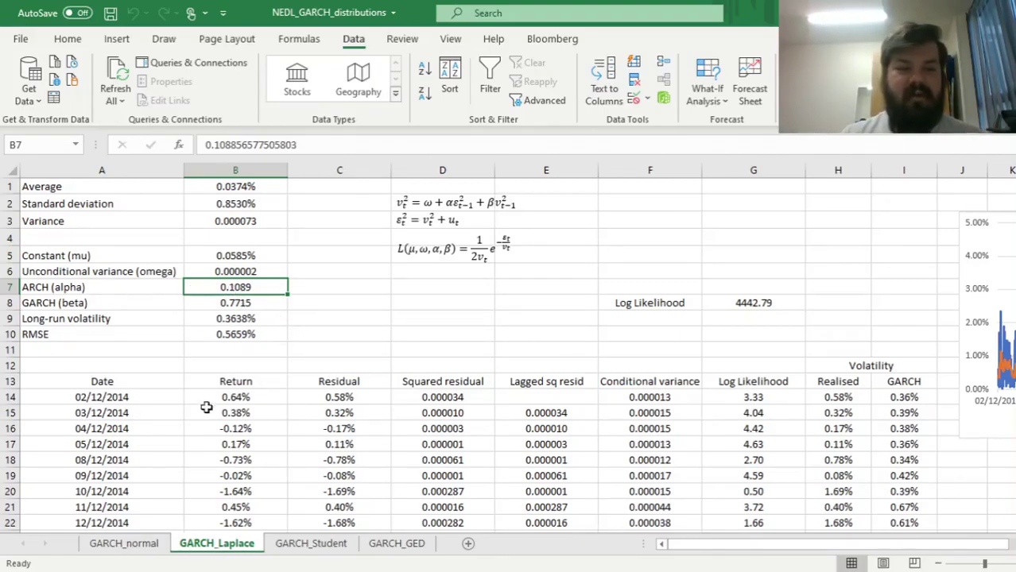
click(146, 550)
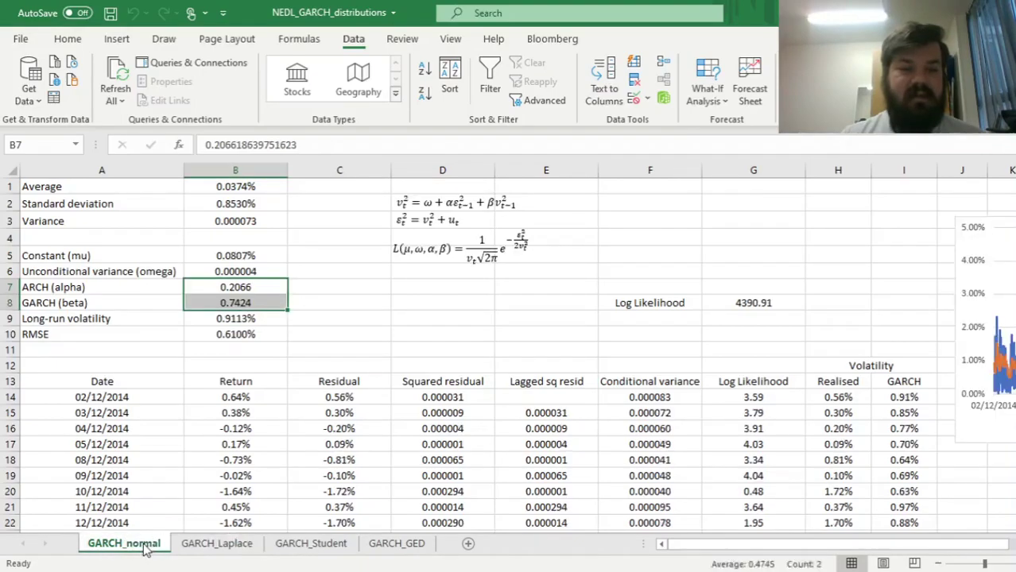
click(209, 550)
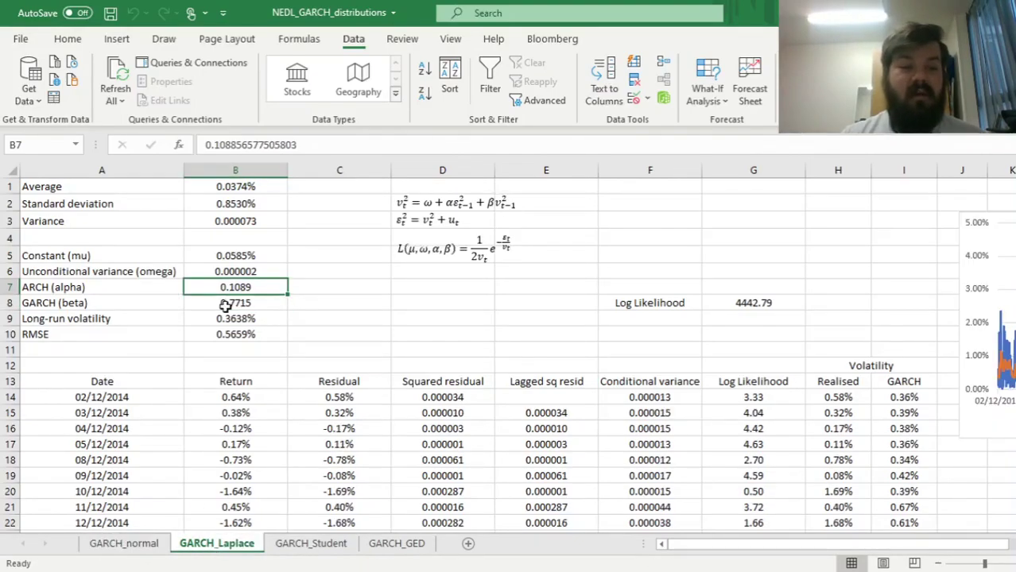
click(228, 304)
drag(612, 366, 771, 374)
click(696, 380)
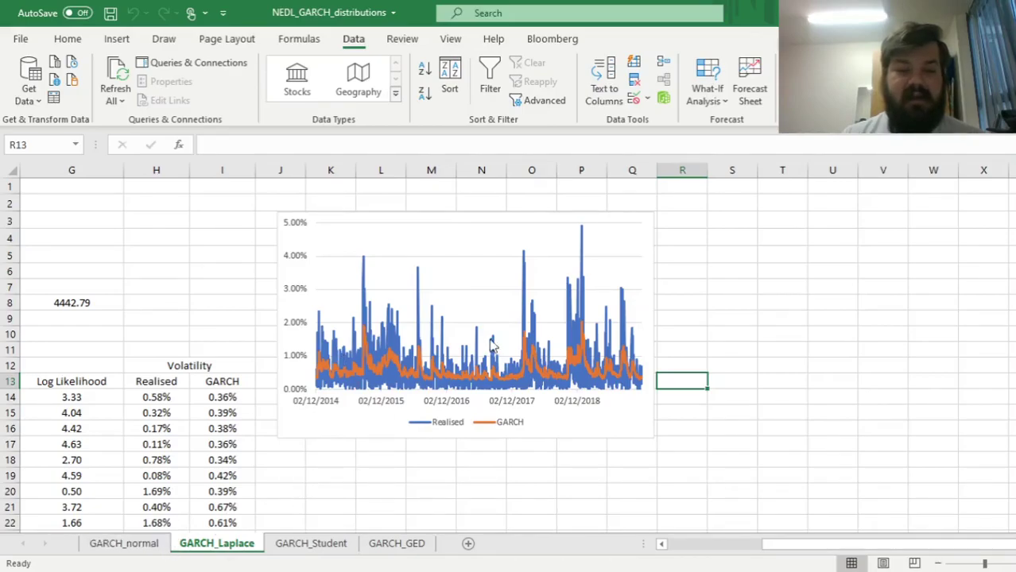
click(128, 546)
drag(753, 412, 758, 436)
click(691, 302)
click(208, 547)
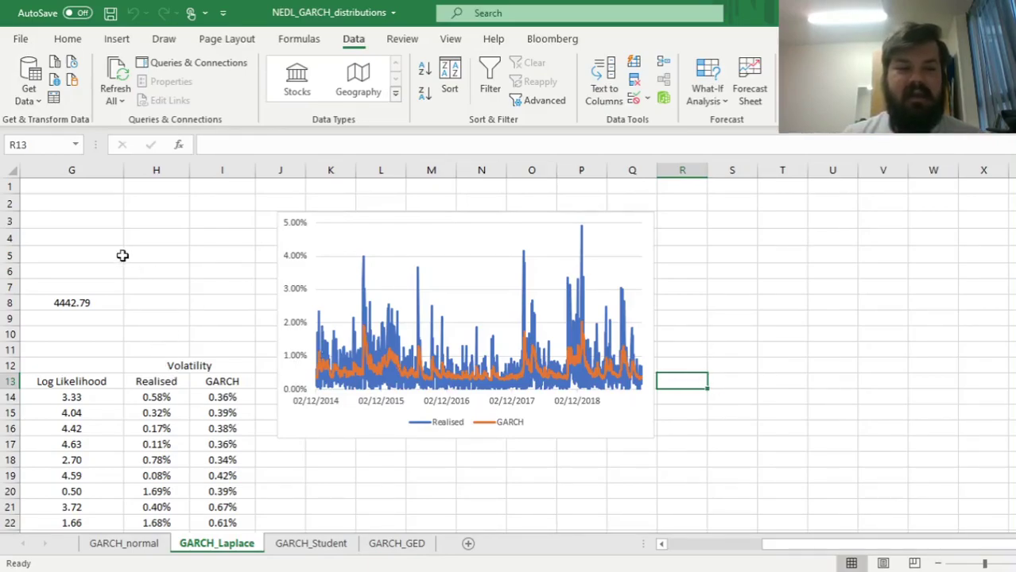
drag(125, 256, 130, 264)
key(Home)
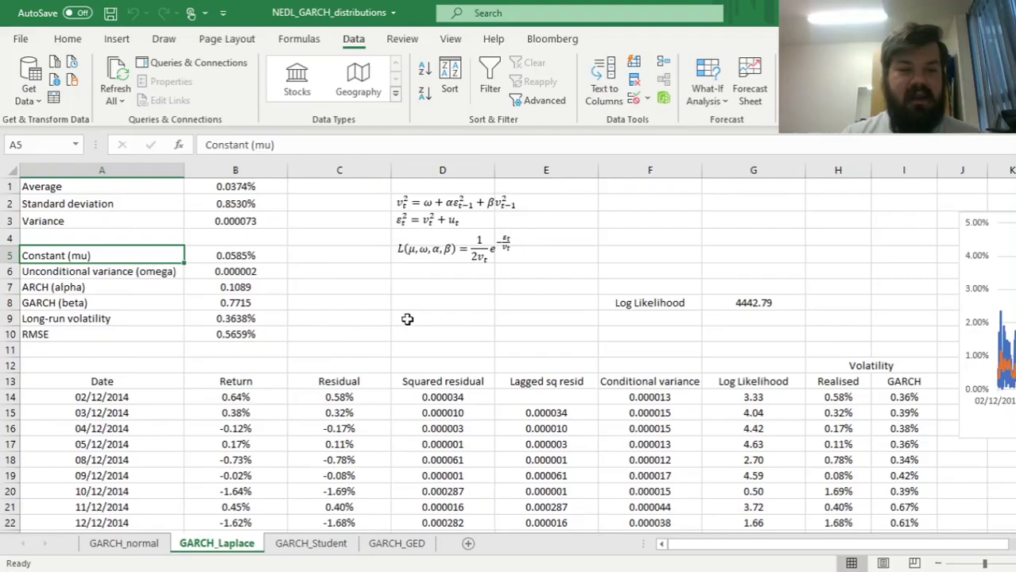
click(253, 317)
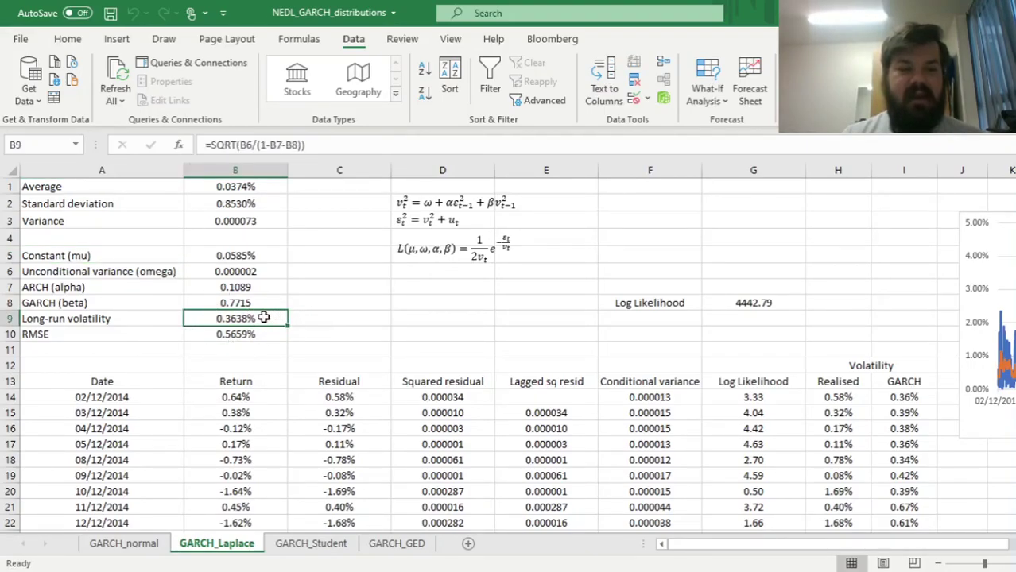
Compare B9 volatility and B10 RMSE on GARCH_normal and GARCH_Laplace, then open GARCH_Student.
click(129, 545)
key(ctrl+Home)
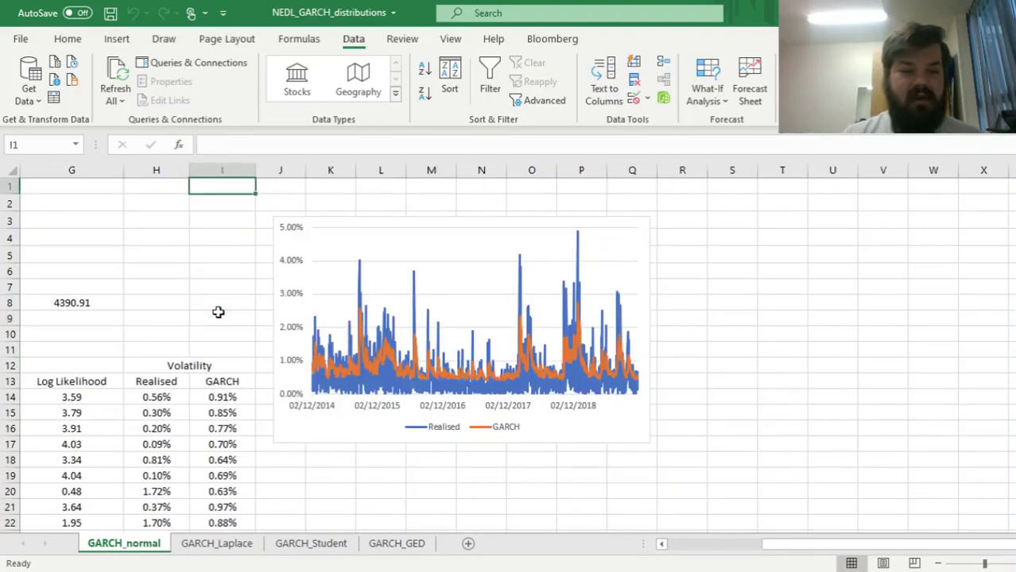
click(215, 318)
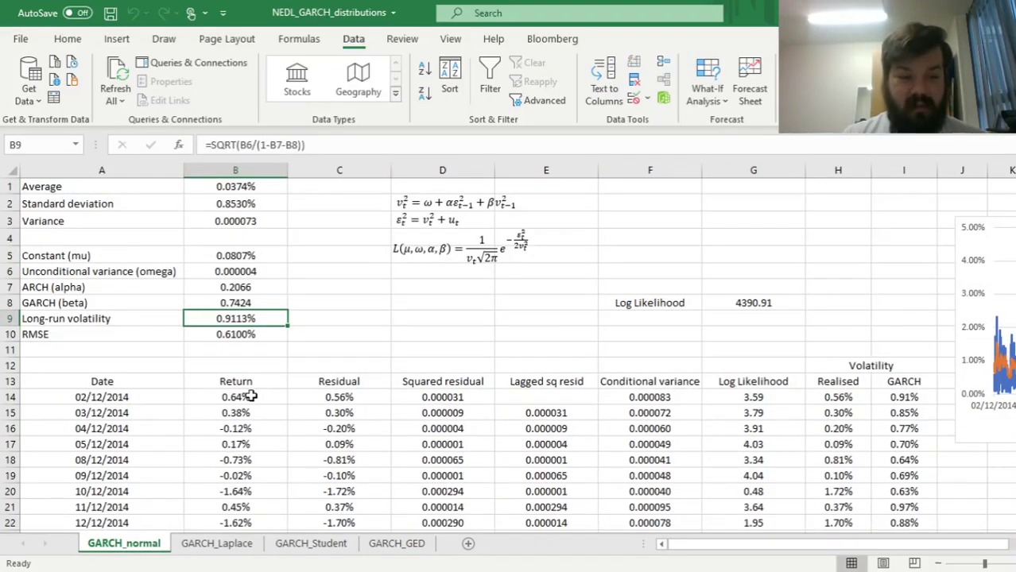
click(200, 547)
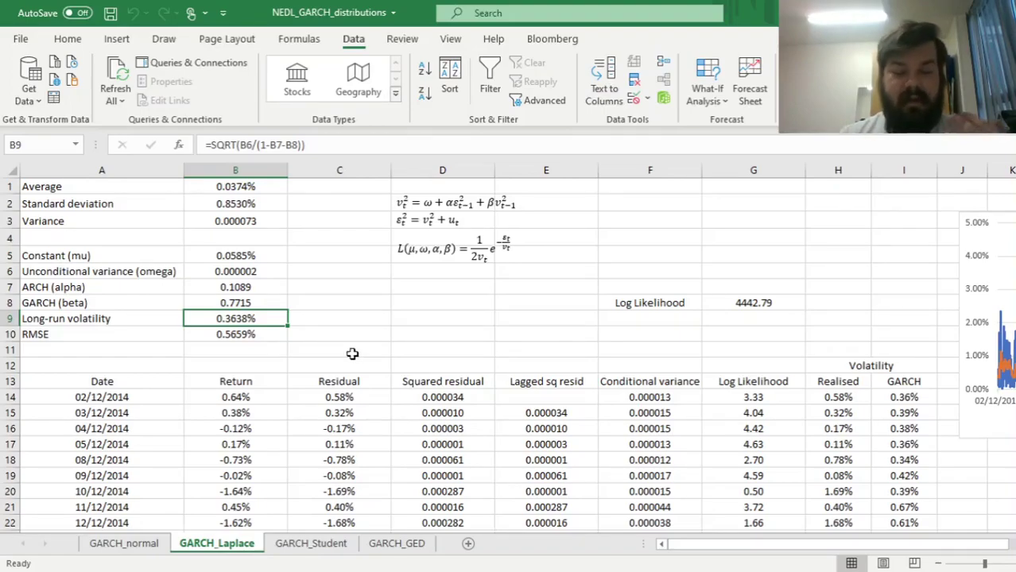
click(245, 335)
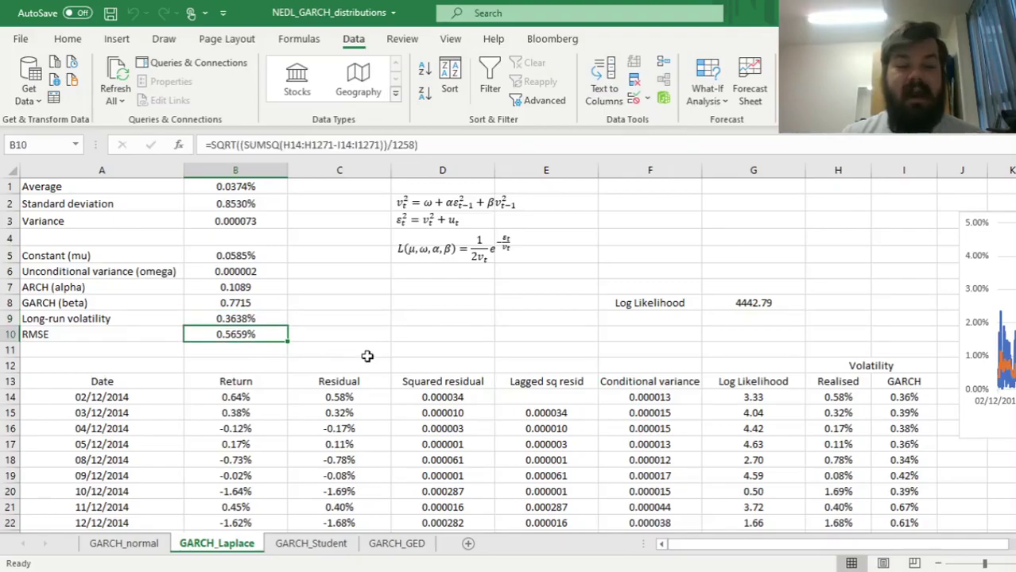
click(396, 329)
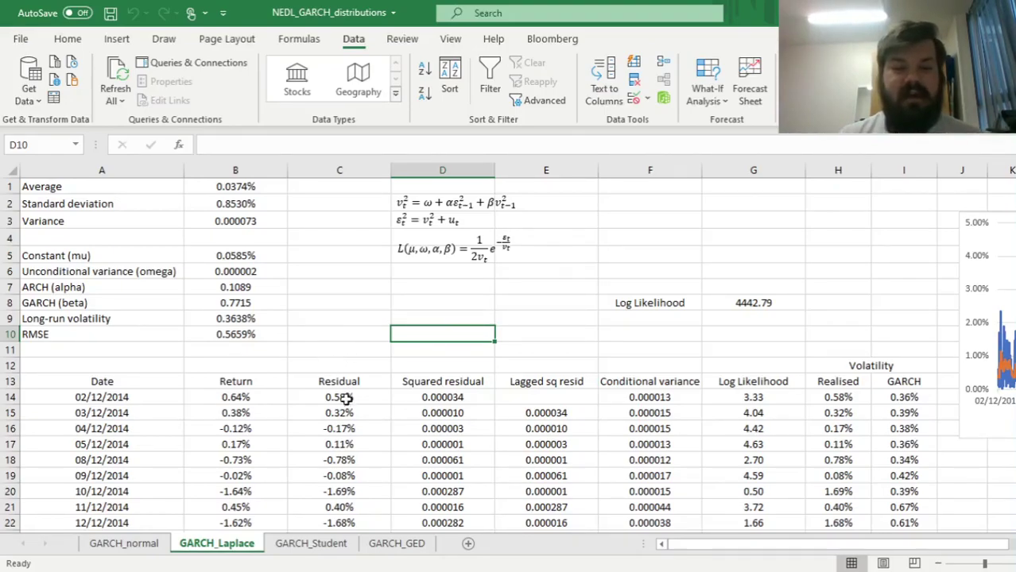
click(313, 545)
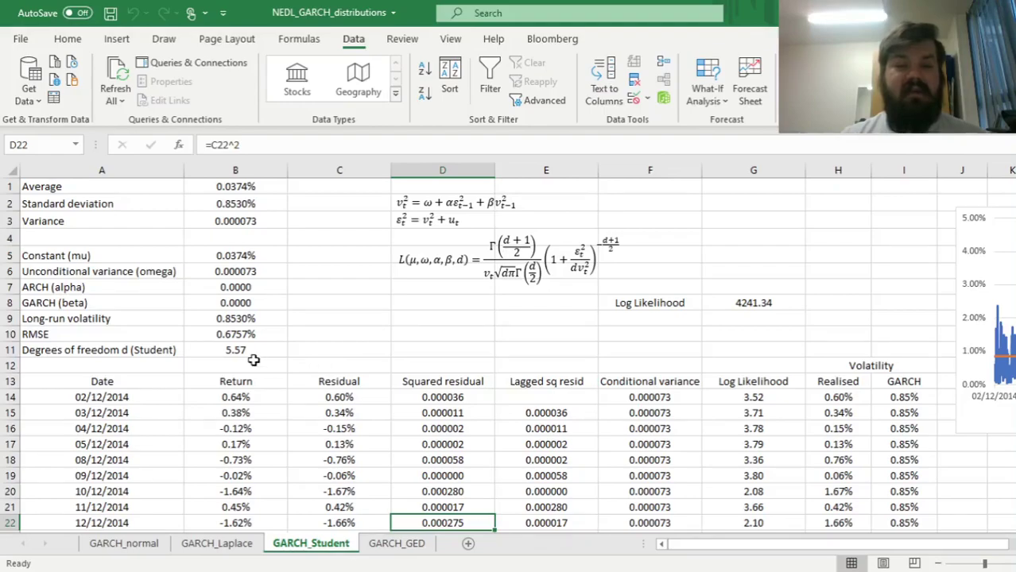
Review the Student log-likelihood equation and the degrees-of-freedom value 5.57 in B11.
click(459, 259)
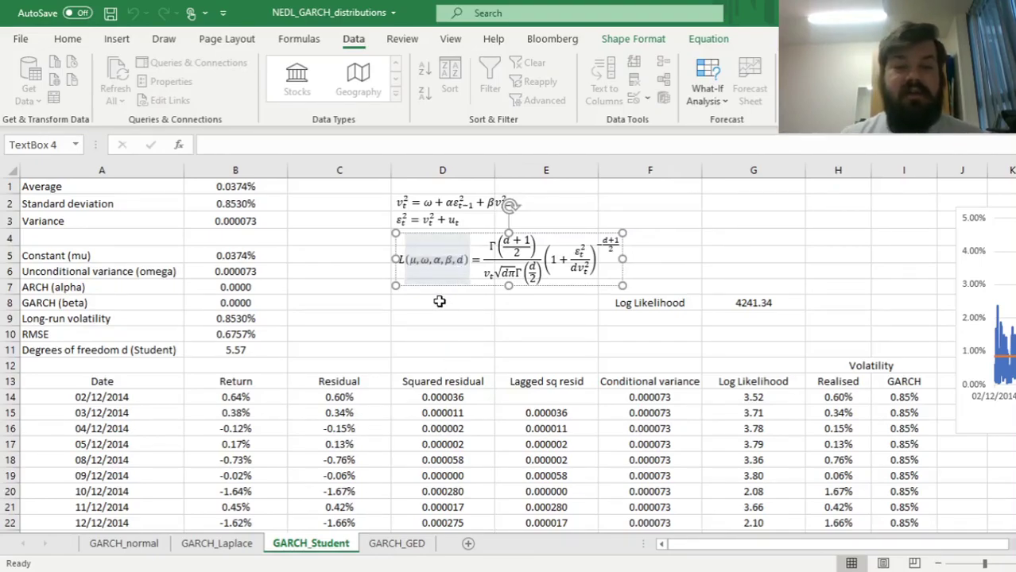
click(439, 303)
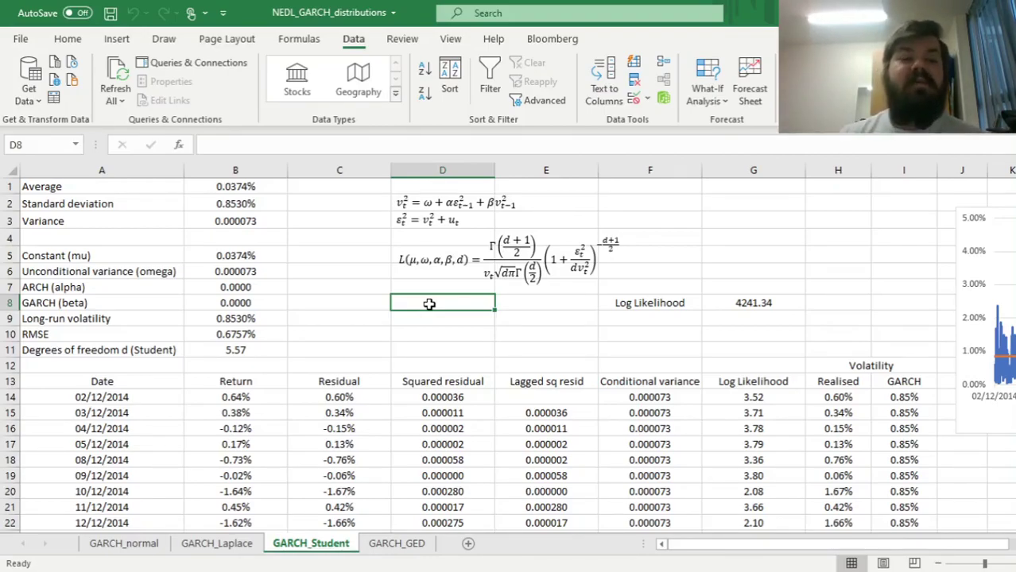
drag(147, 350, 235, 352)
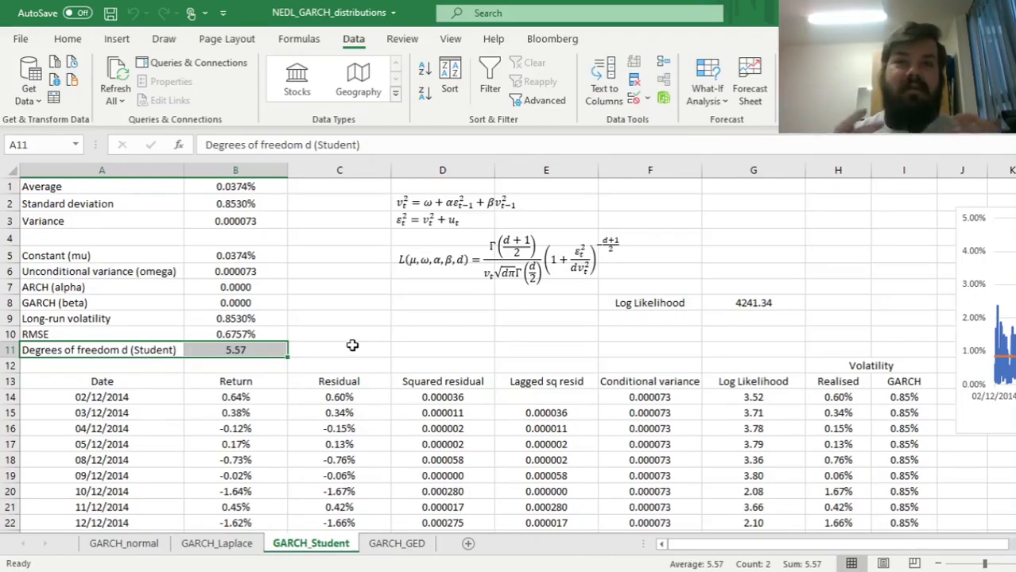
click(238, 349)
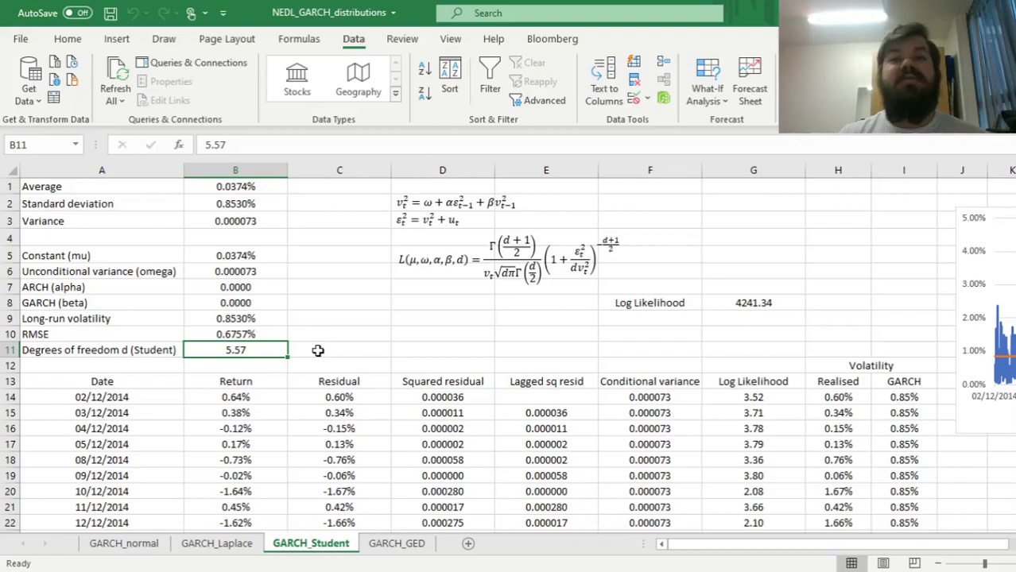
Run Solver maximising G8 over B5:B8 with negatives allowed on the Student sheet.
click(898, 80)
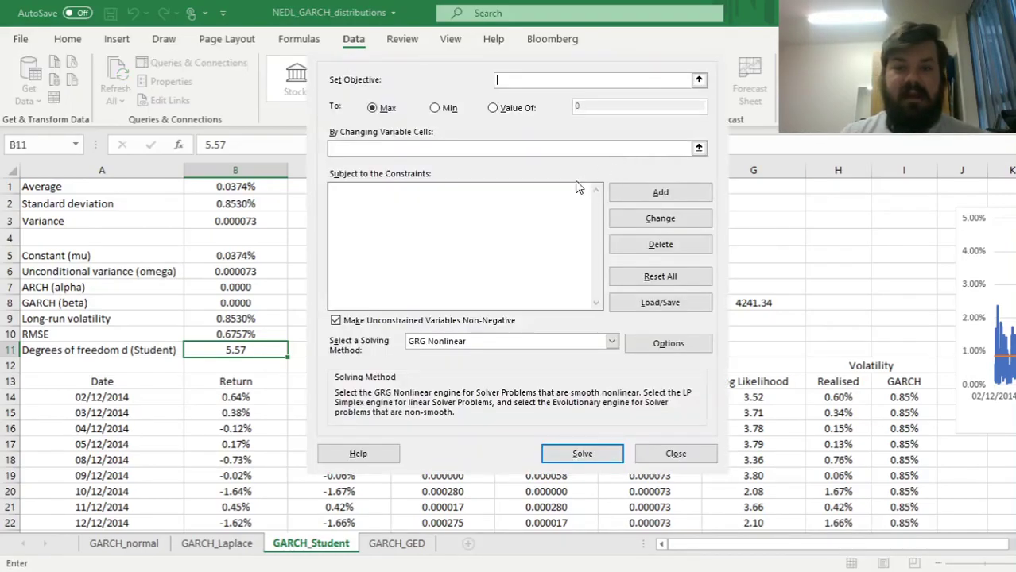
click(771, 302)
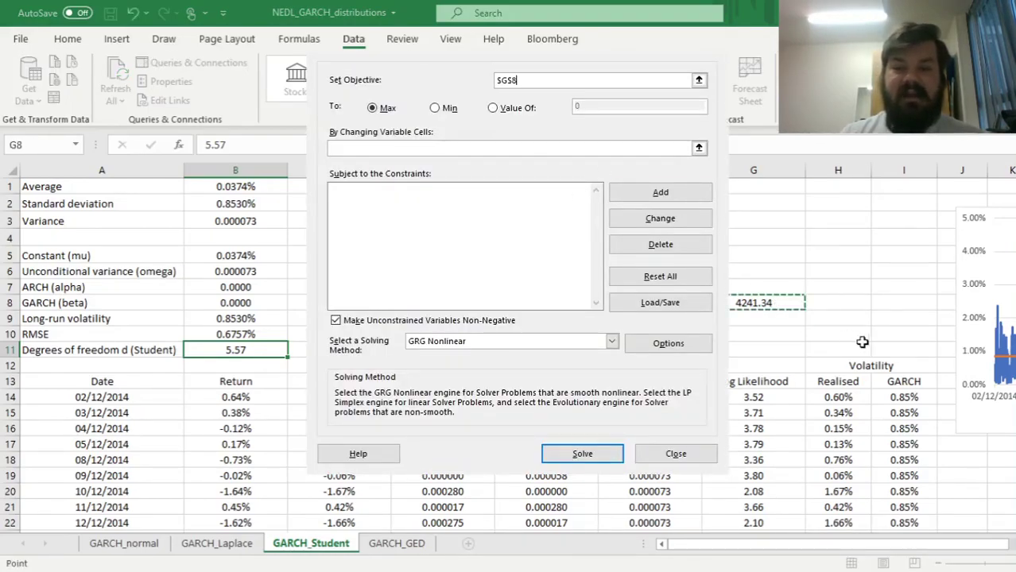
click(377, 148)
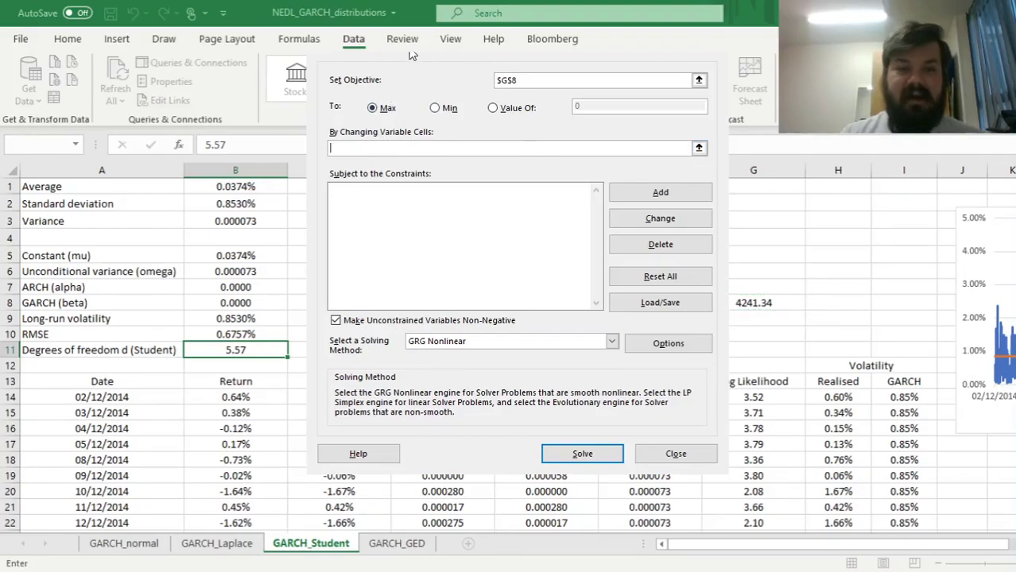
click(242, 255)
drag(242, 255, 242, 303)
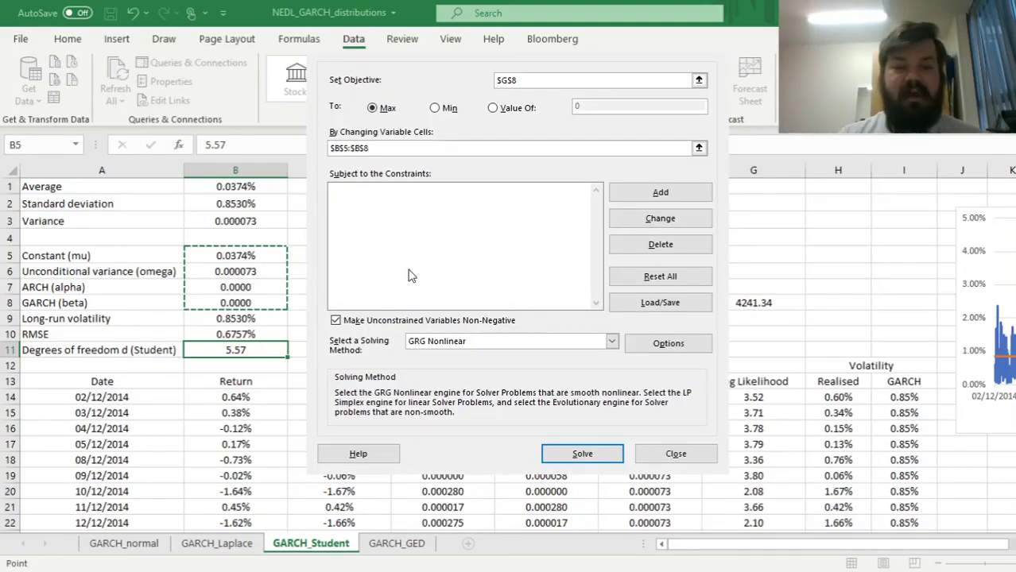
click(371, 320)
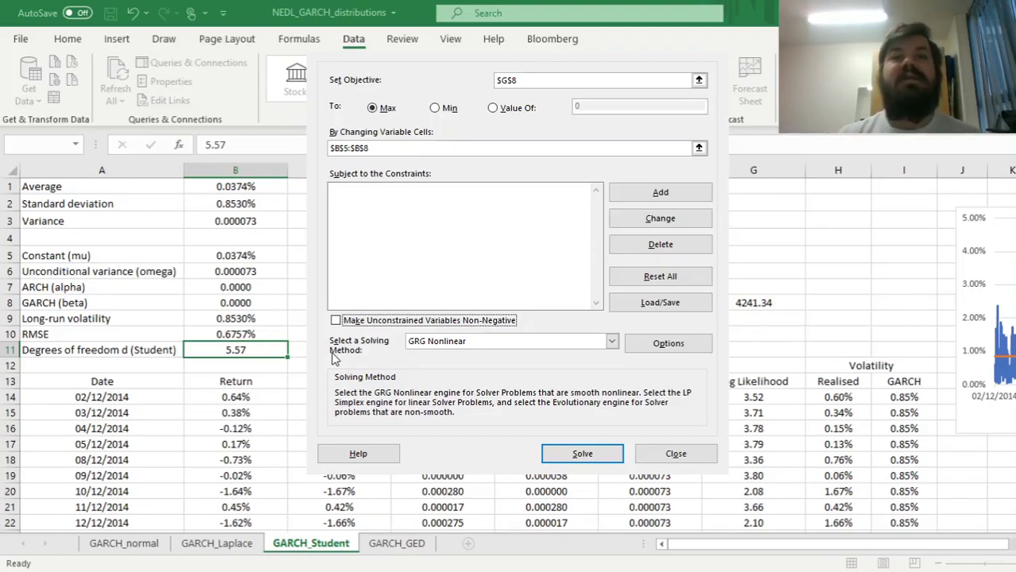
click(581, 453)
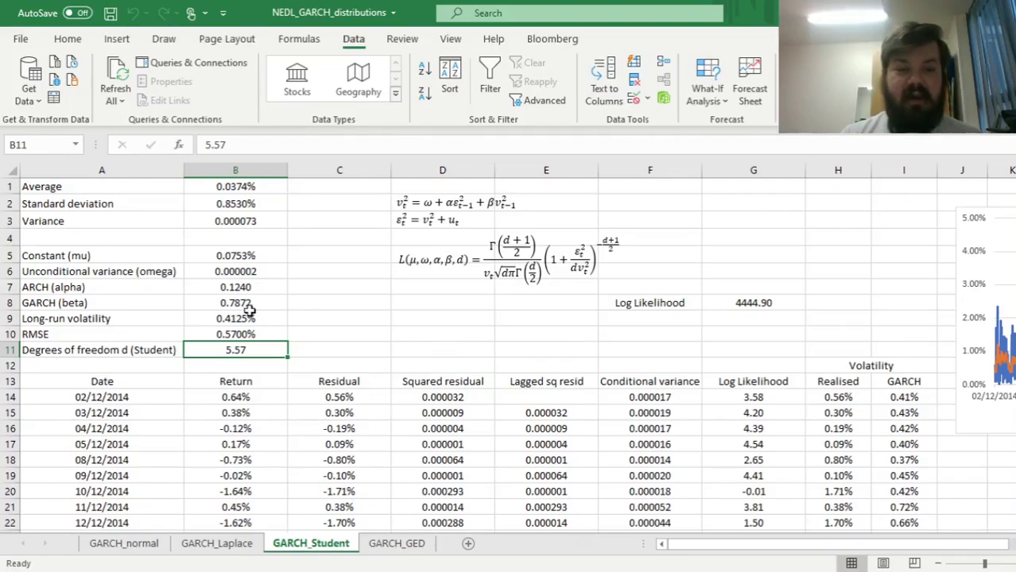
Compare the Student log likelihood and B7:B8 ARCH/GARCH estimates with the Laplace sheet's.
click(713, 299)
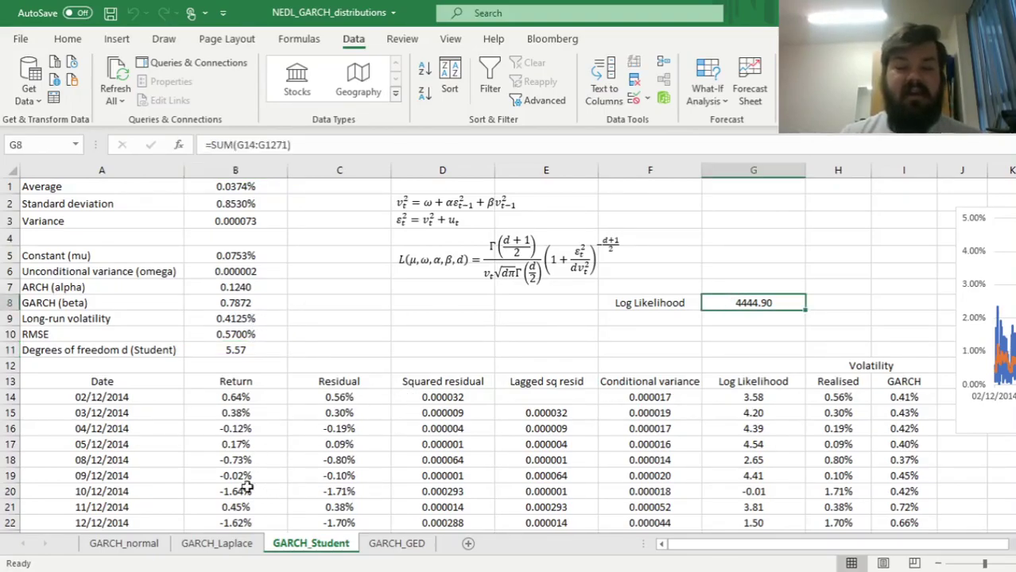
click(231, 544)
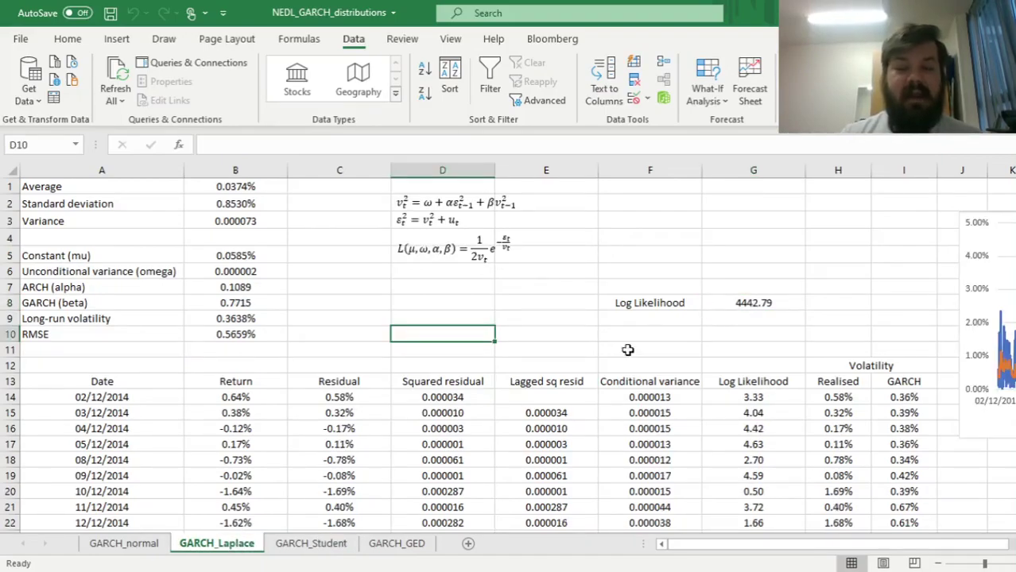
click(295, 544)
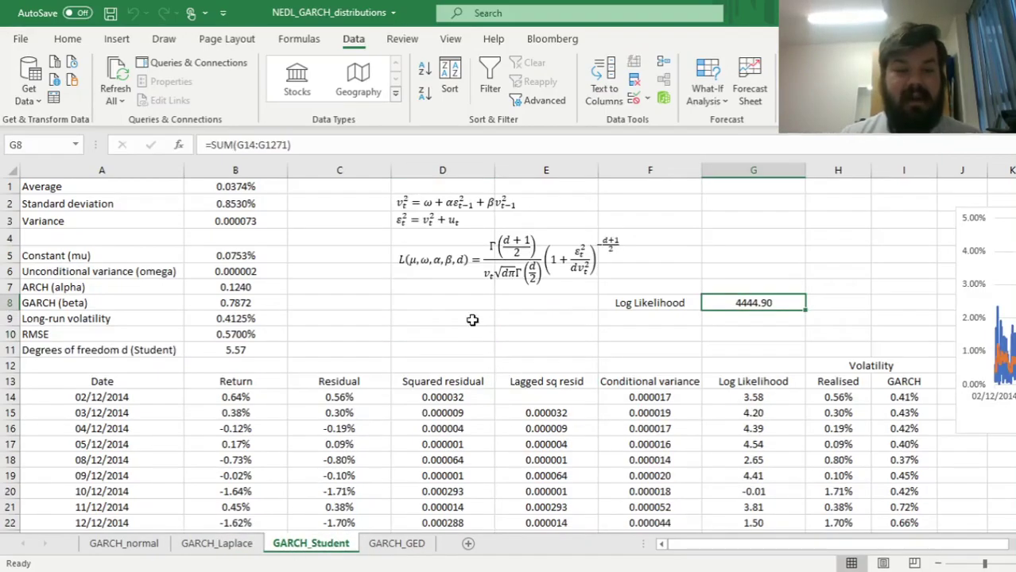
drag(238, 290, 238, 303)
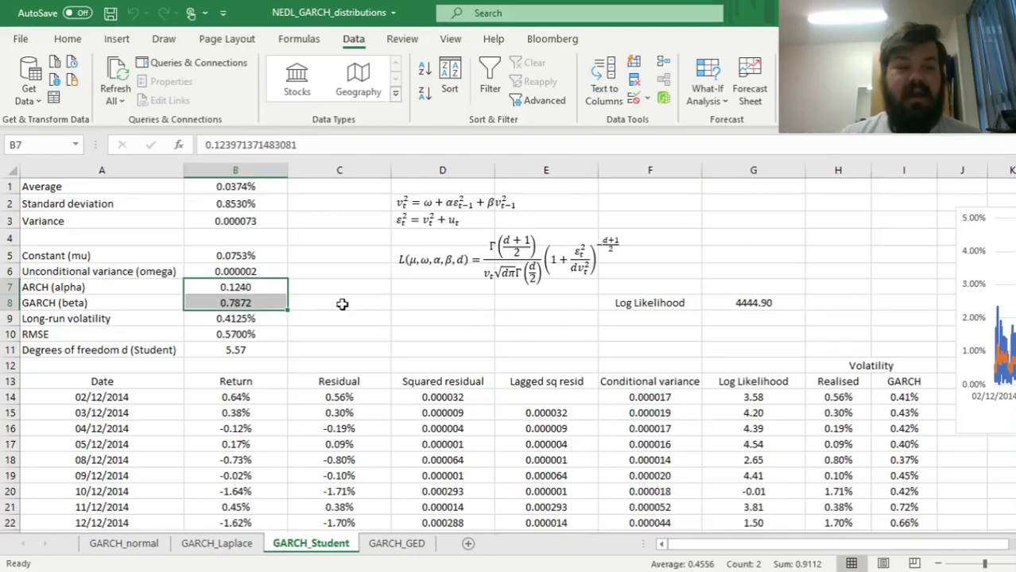
click(231, 545)
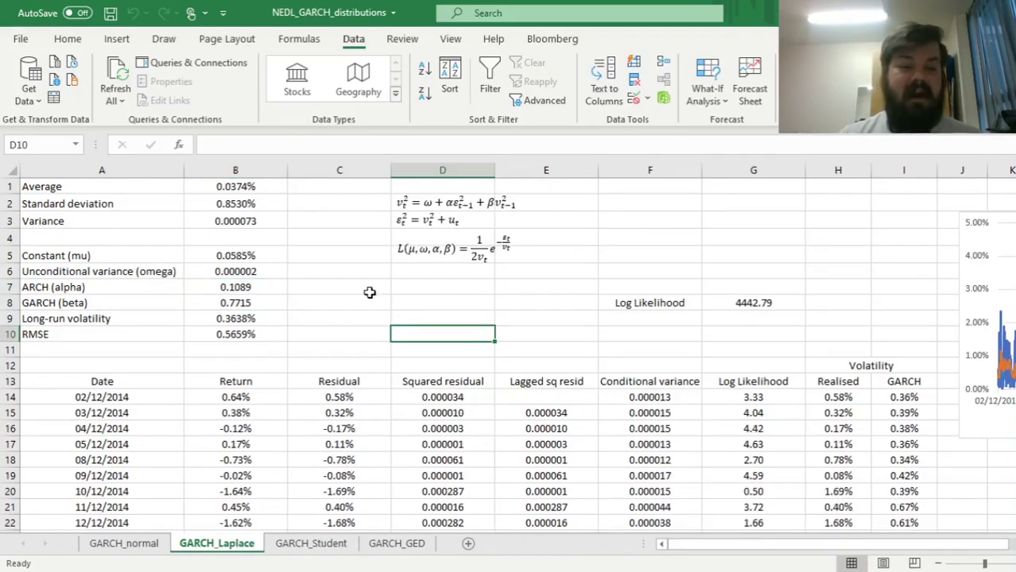
drag(241, 291, 238, 301)
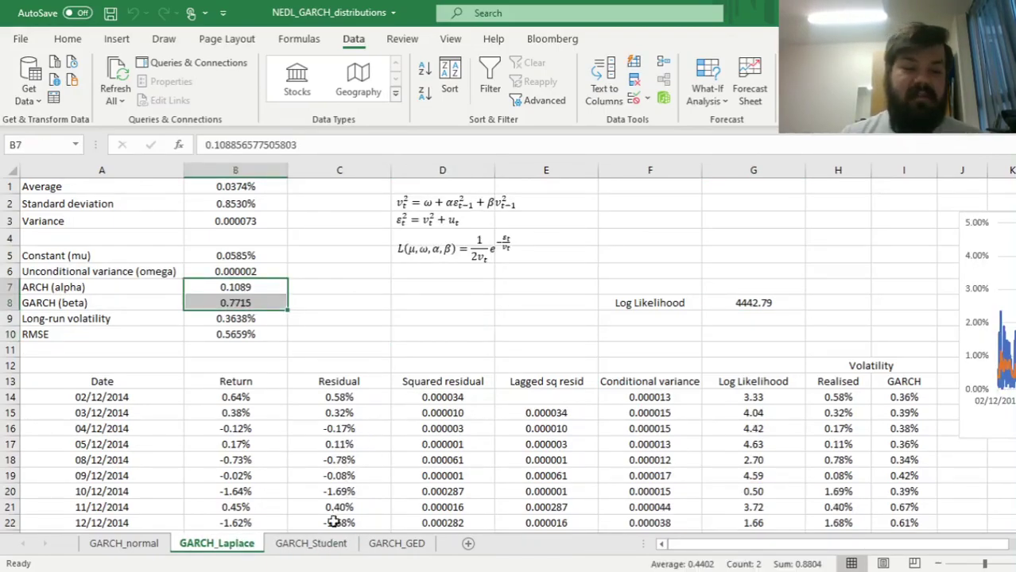
click(311, 544)
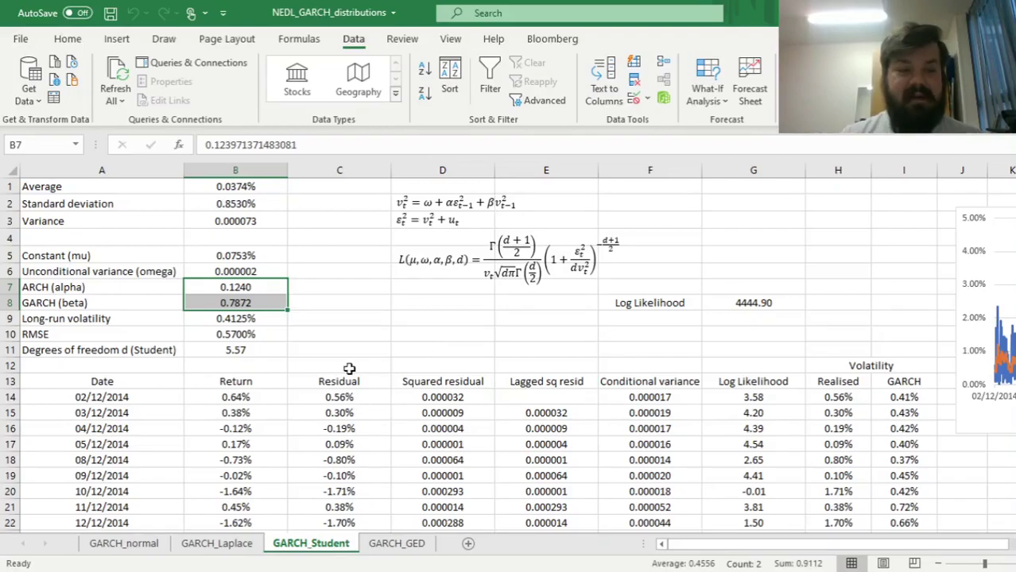
Compare long-run volatility and RMSE across Laplace and Student, then select the 4444.90 log likelihood.
click(236, 322)
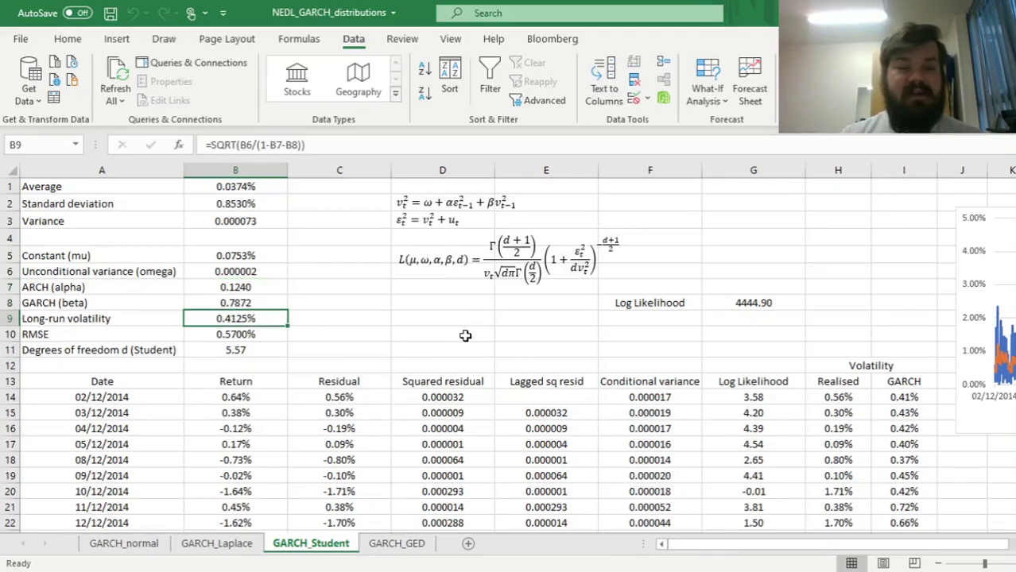
click(198, 544)
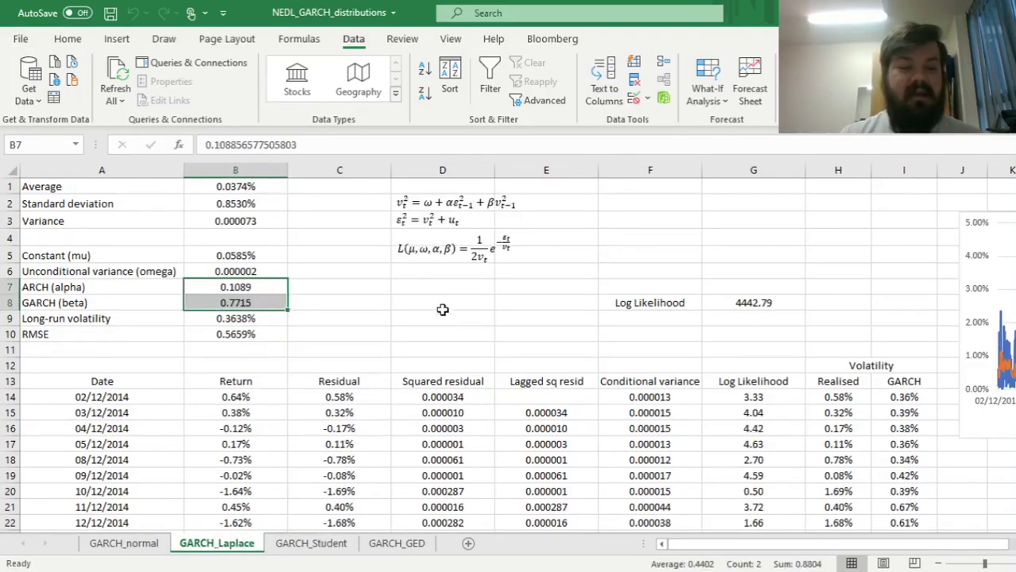
click(310, 545)
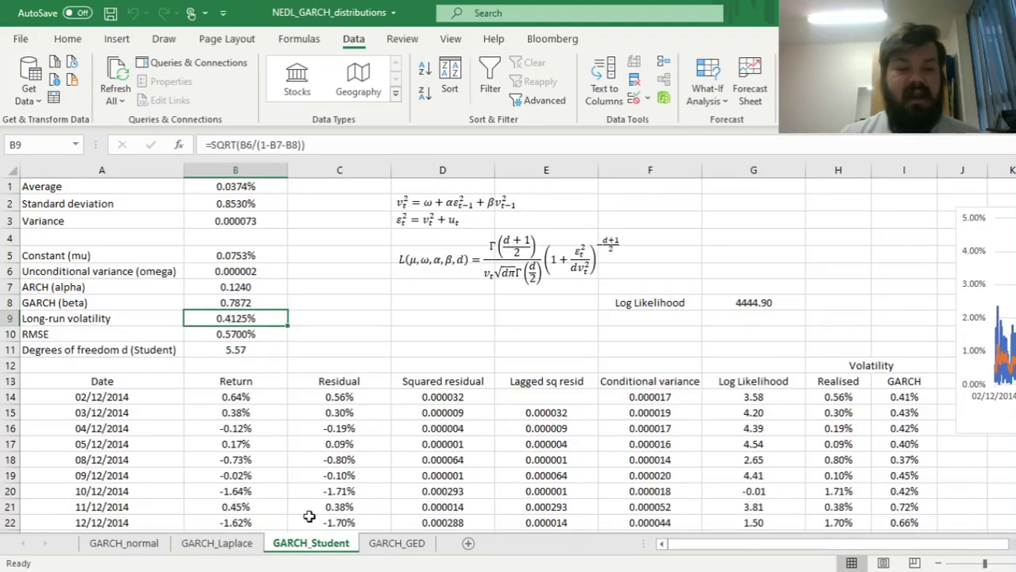
click(228, 549)
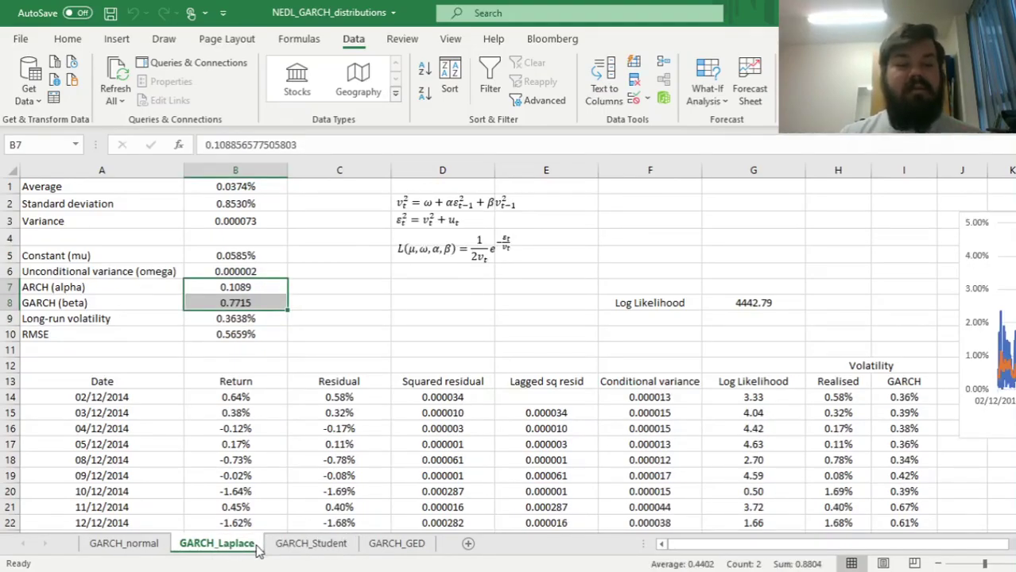
click(291, 548)
drag(219, 334, 251, 335)
click(226, 548)
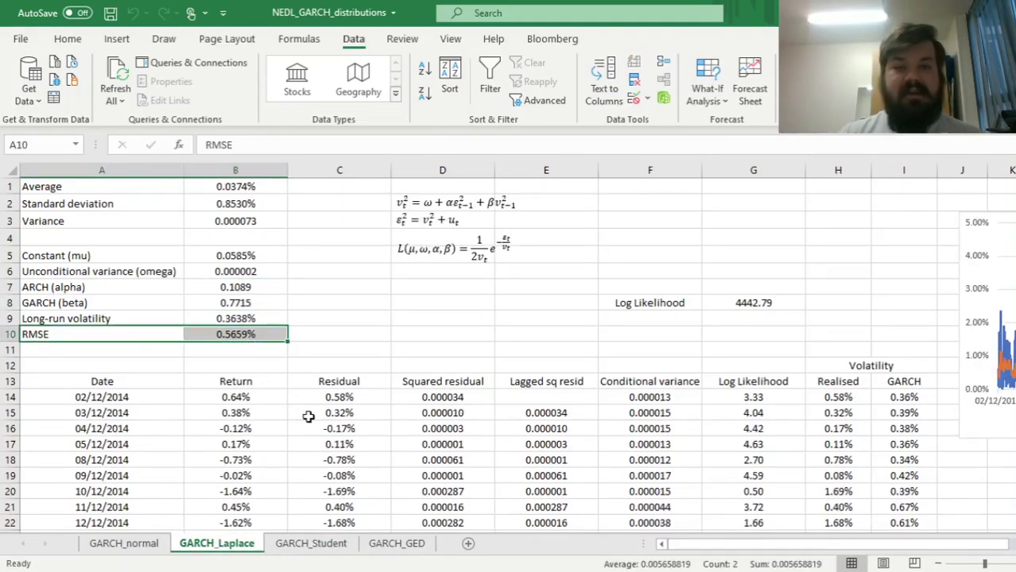
click(320, 550)
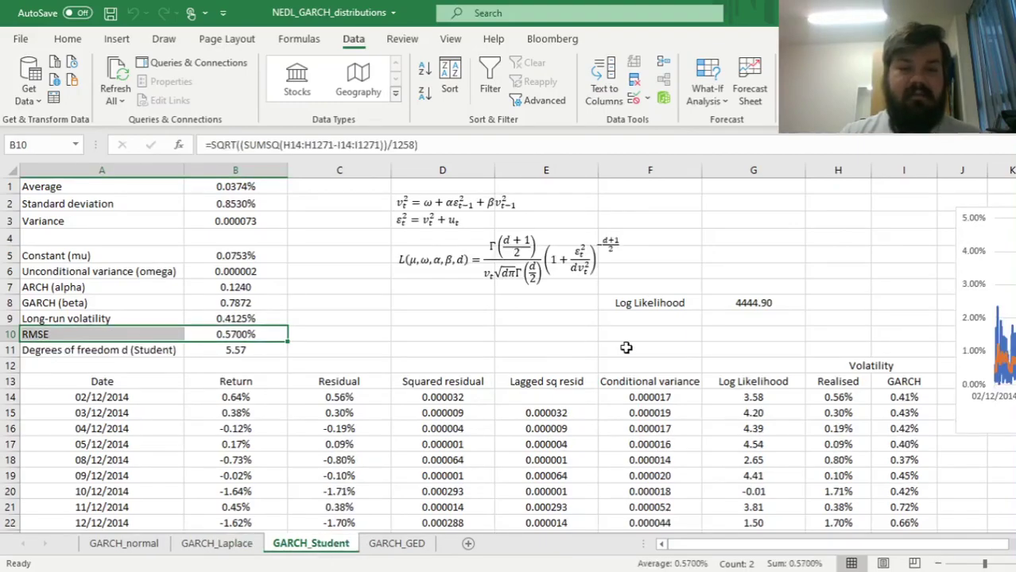
drag(671, 303, 739, 304)
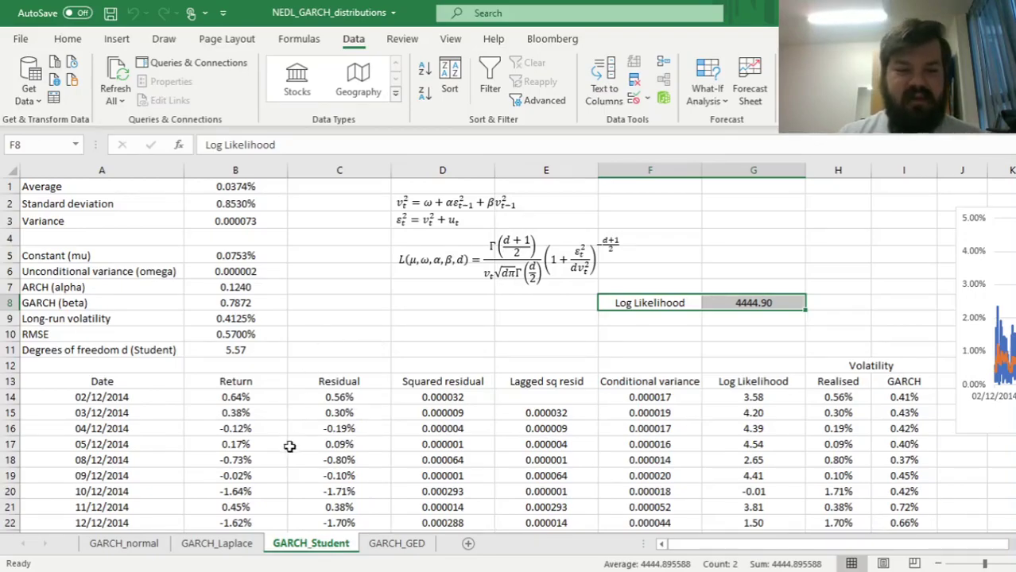
Copy the average return B1 into B5 and the variance B3 into B6.
click(248, 189)
key(ctrl+c)
click(253, 256)
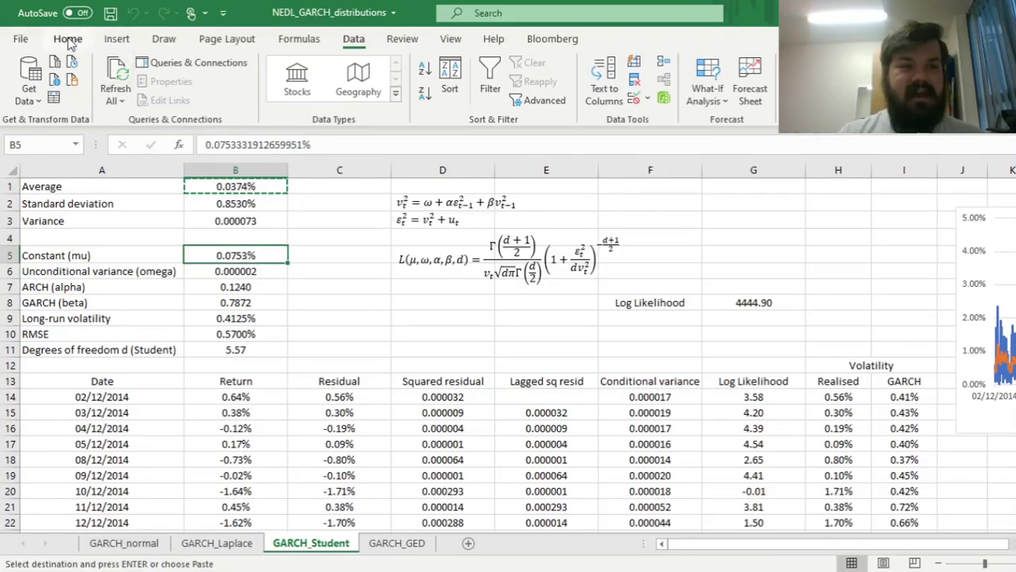
click(68, 38)
key(ctrl+v)
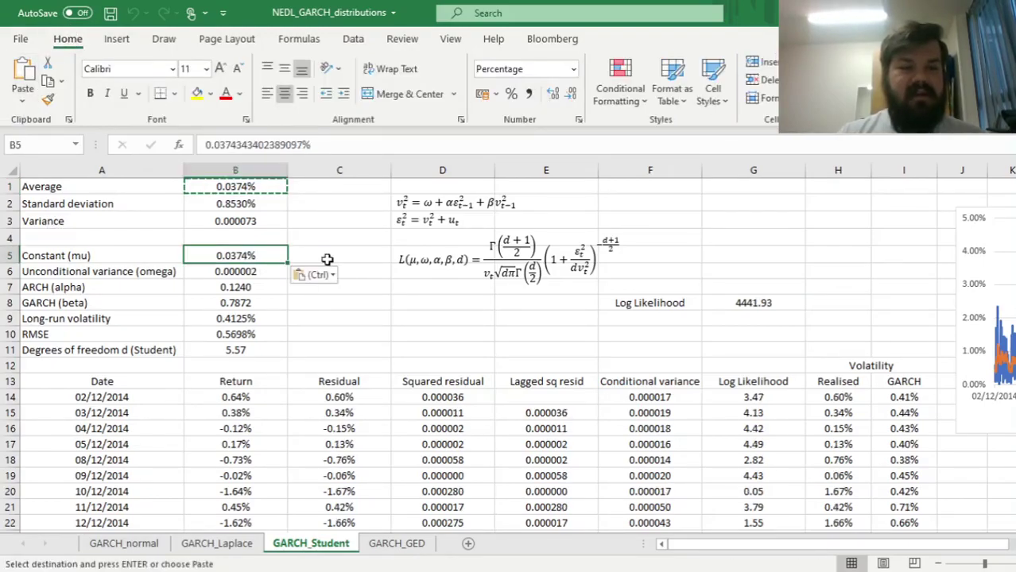
drag(326, 256, 314, 242)
click(254, 213)
key(ctrl+c)
click(243, 272)
key(ctrl+v)
Reset the ARCH alpha B7 and GARCH beta B8 starting values to 0.
click(235, 303)
click(235, 288)
text(0)
key(Return)
text(0)
key(Return)
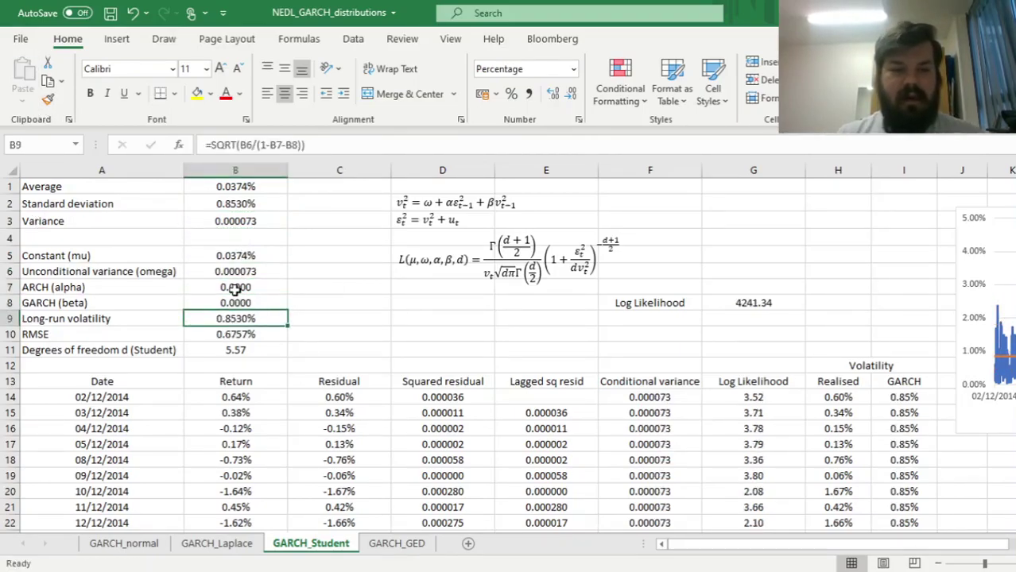
click(372, 344)
Rerun Solver with B11 added to the changing cells, reaching log likelihood 4445.54.
click(353, 39)
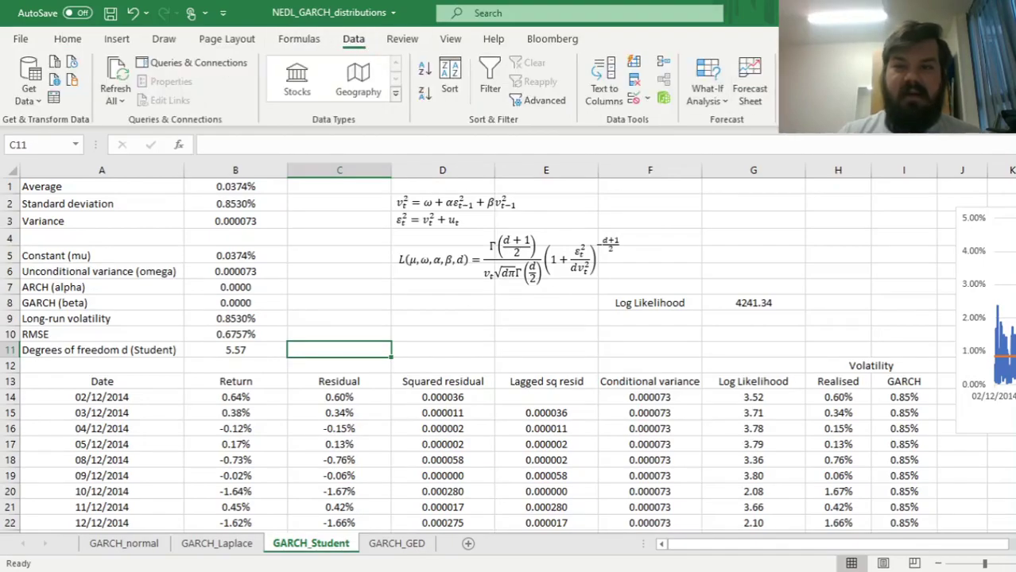
click(753, 303)
click(807, 82)
click(405, 150)
text(,)
click(208, 350)
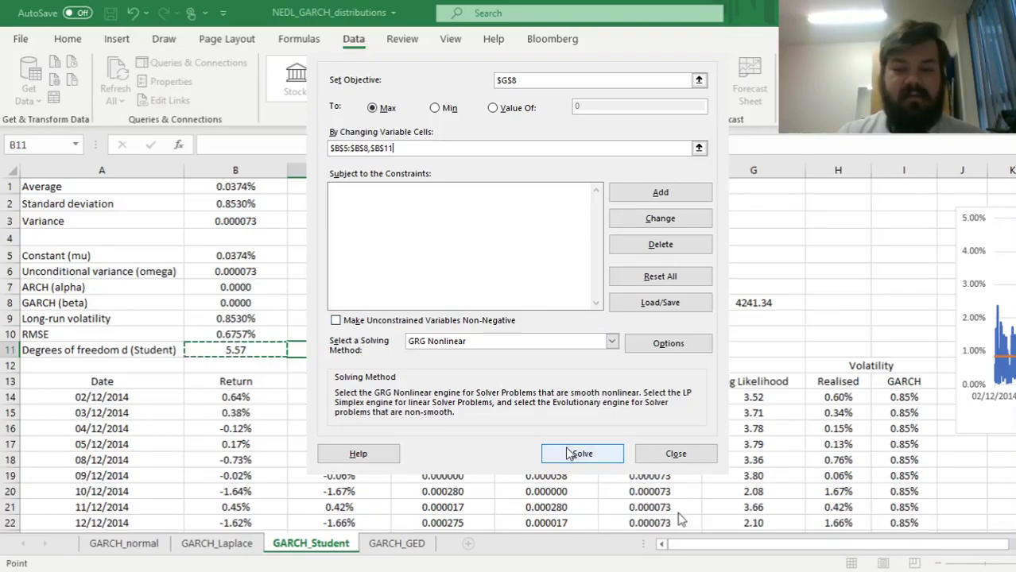
key(Return)
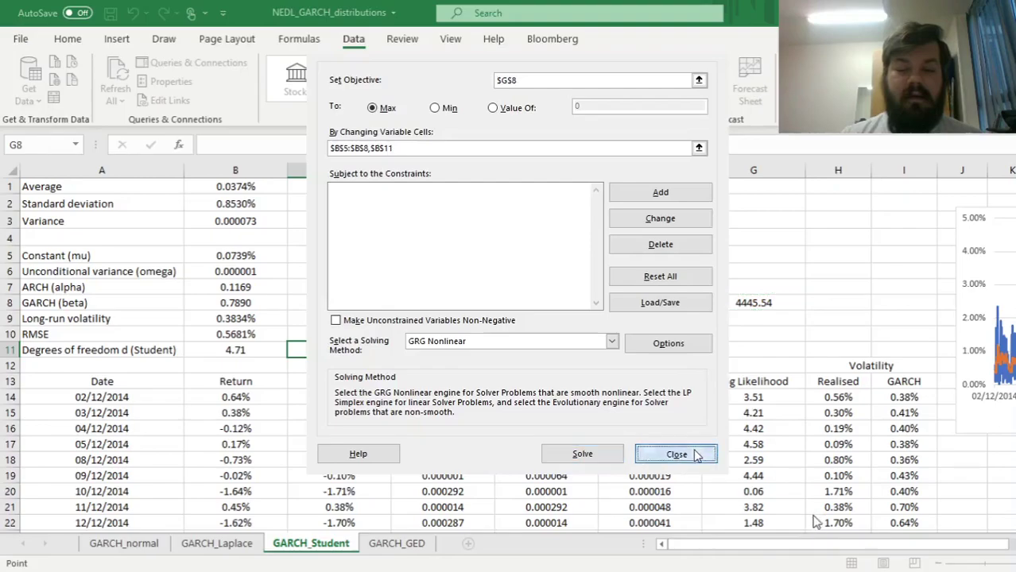
click(701, 452)
key(Up)
key(Up)
click(769, 303)
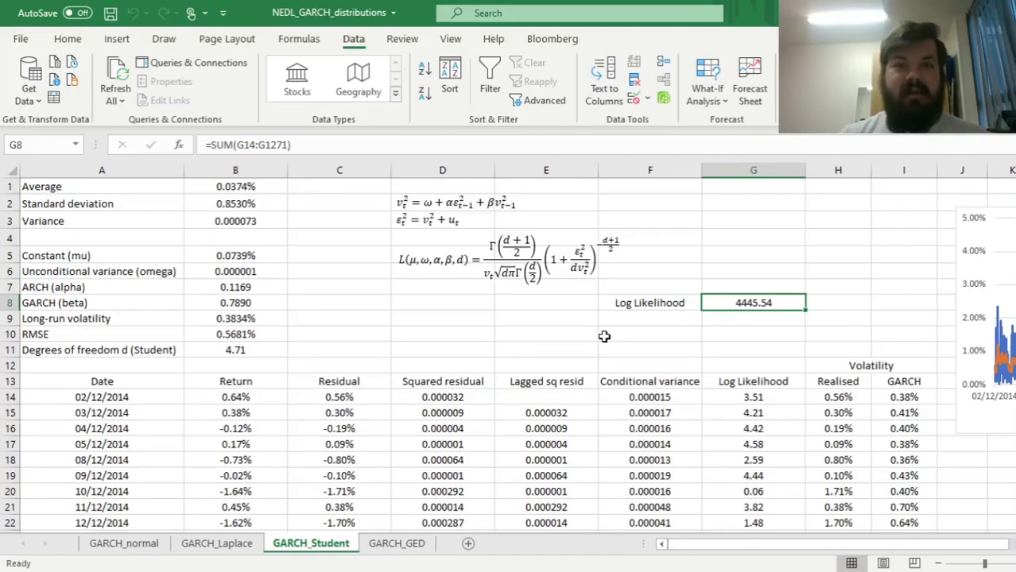
click(235, 289)
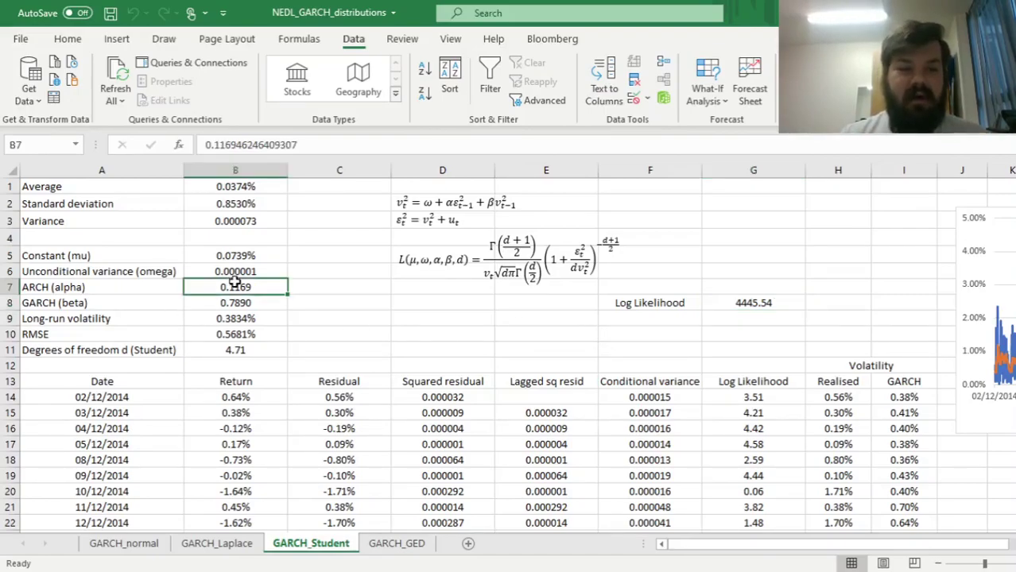
drag(235, 293, 237, 305)
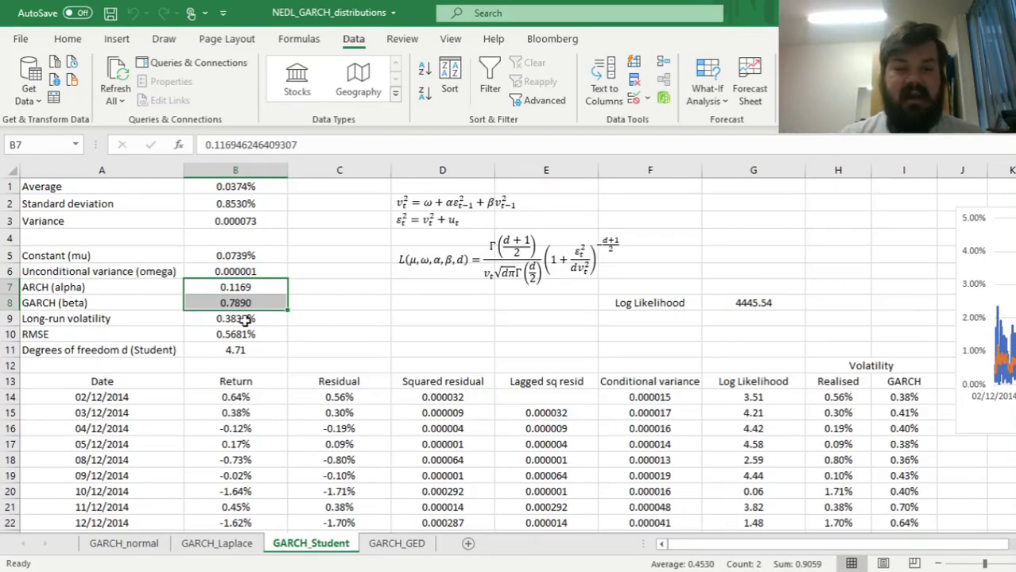
click(242, 350)
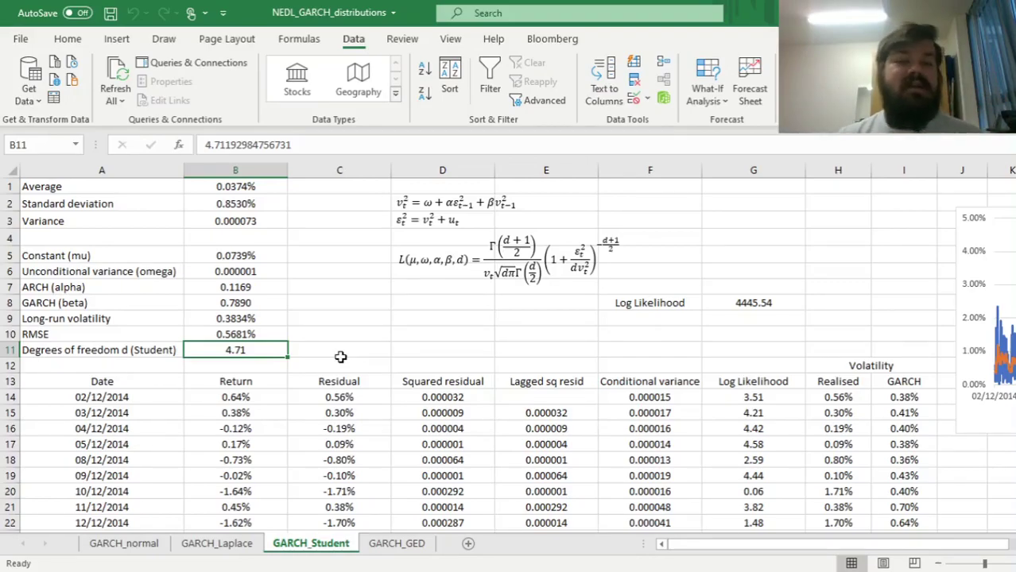
click(258, 330)
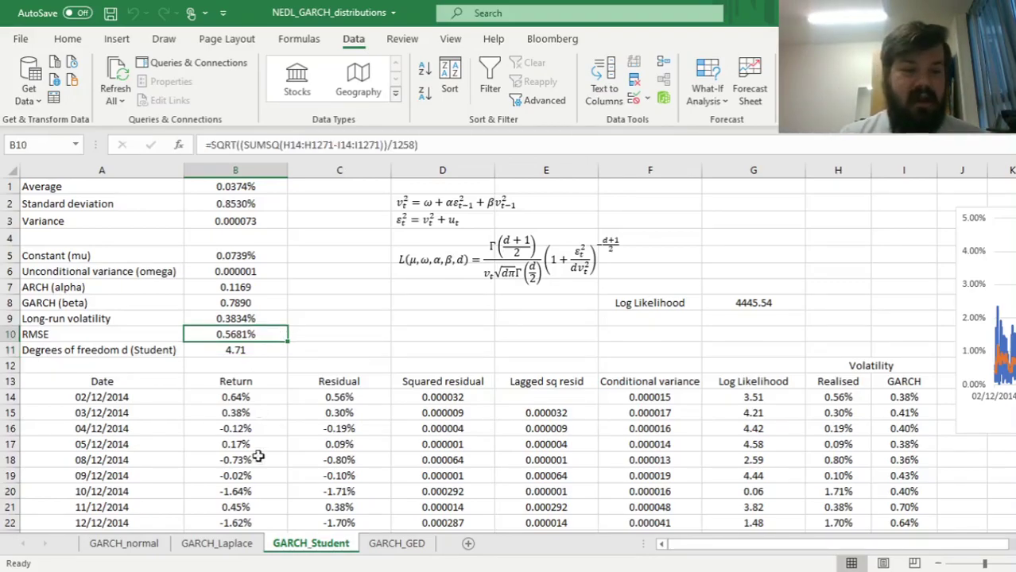
click(238, 543)
click(288, 543)
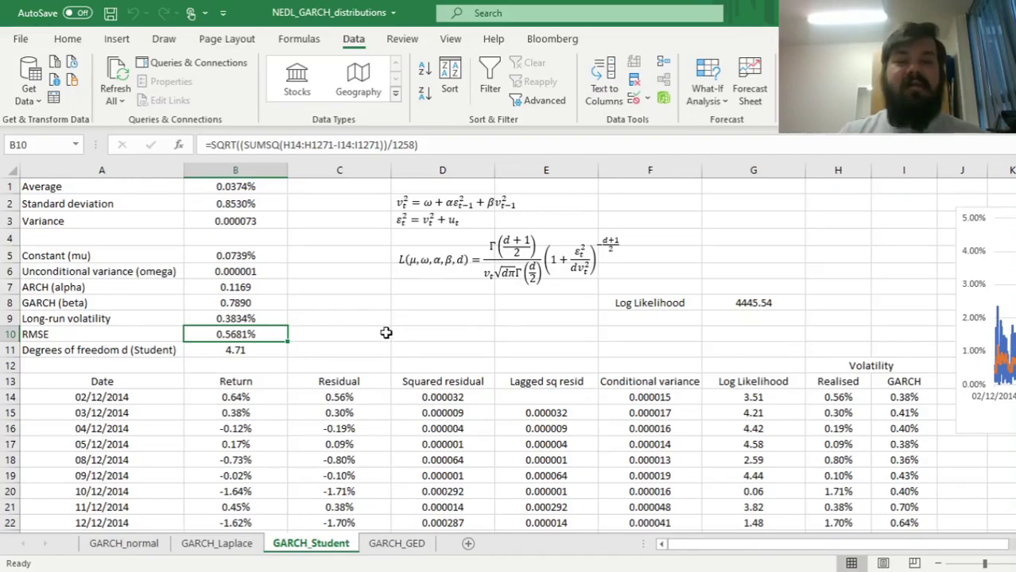
Go to the GARCH_GED sheet and inspect its GED log-likelihood equation.
click(401, 551)
click(477, 305)
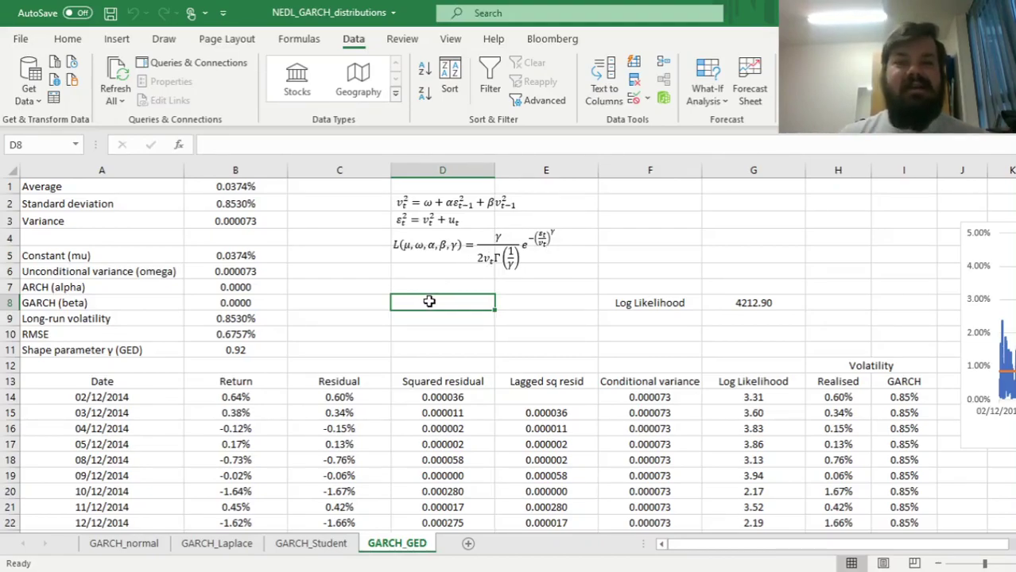
click(556, 230)
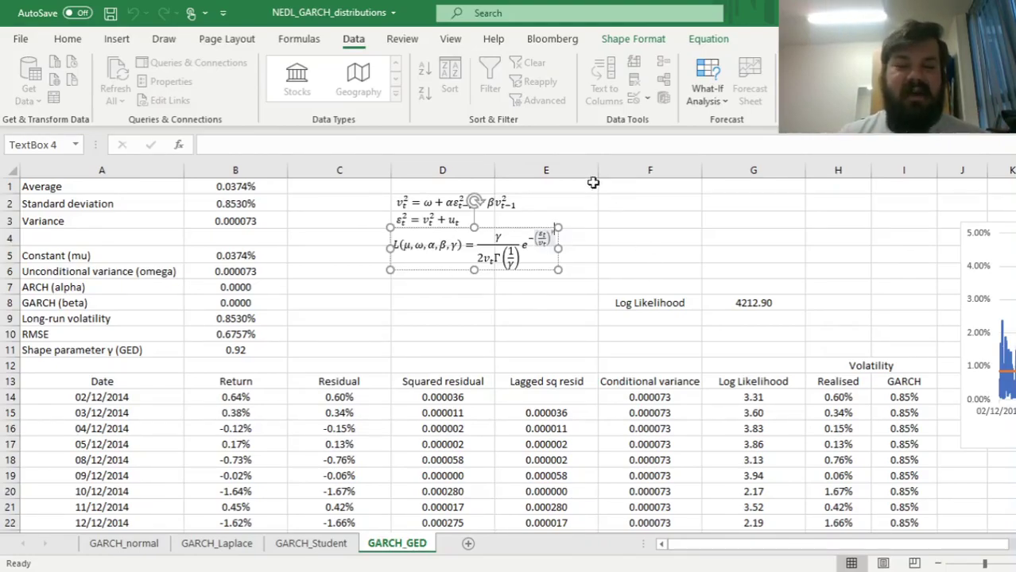
click(434, 299)
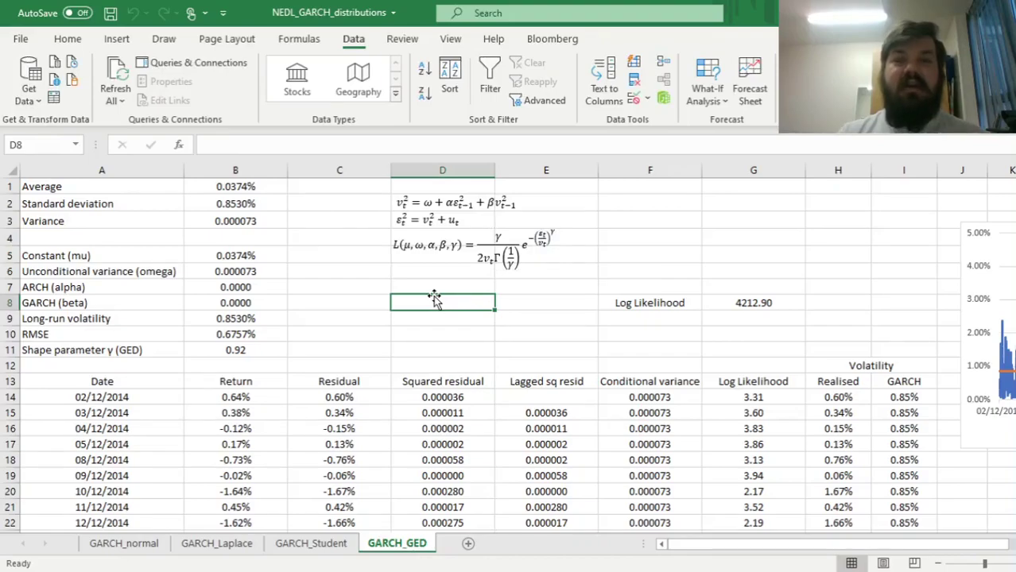
Compare the GED sheet's layout with the GARCH_Laplace, GARCH_normal and GARCH_Student sheets.
click(202, 543)
click(147, 543)
click(221, 547)
click(394, 544)
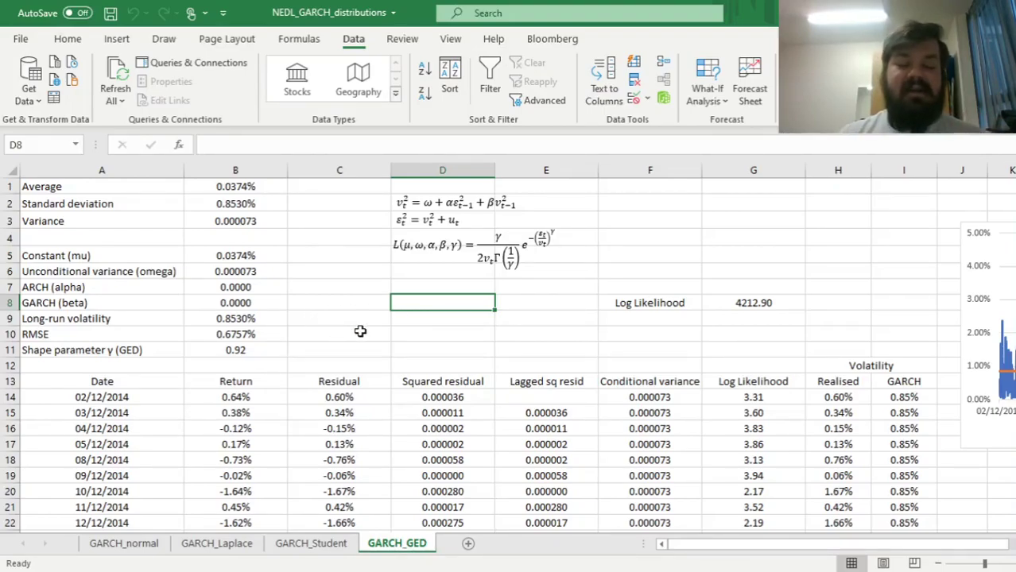
click(311, 543)
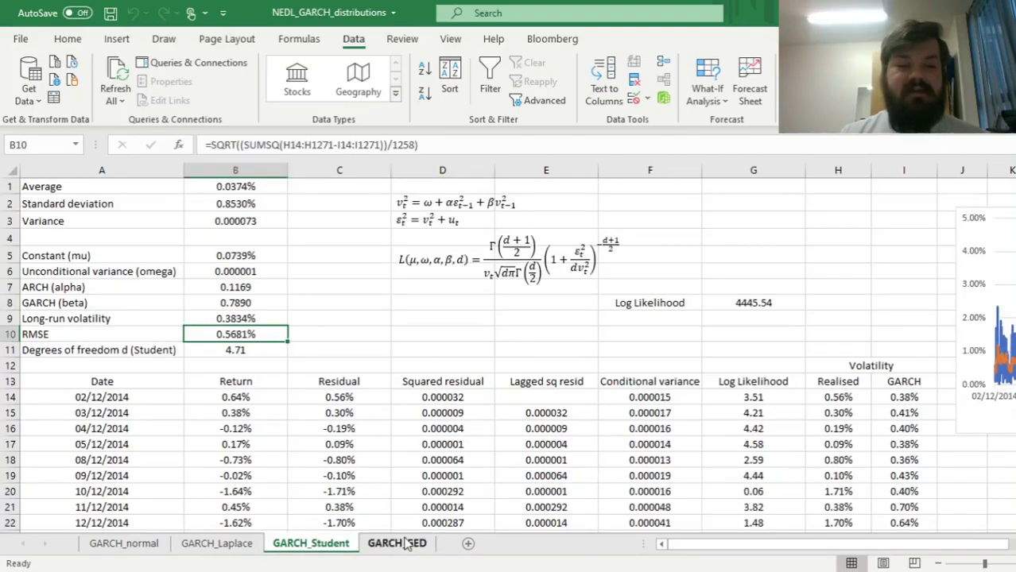
Add a Shape parameter γ (GED) row of 0.92 in A11:B11, like Student's degrees-of-freedom row.
drag(161, 350, 236, 350)
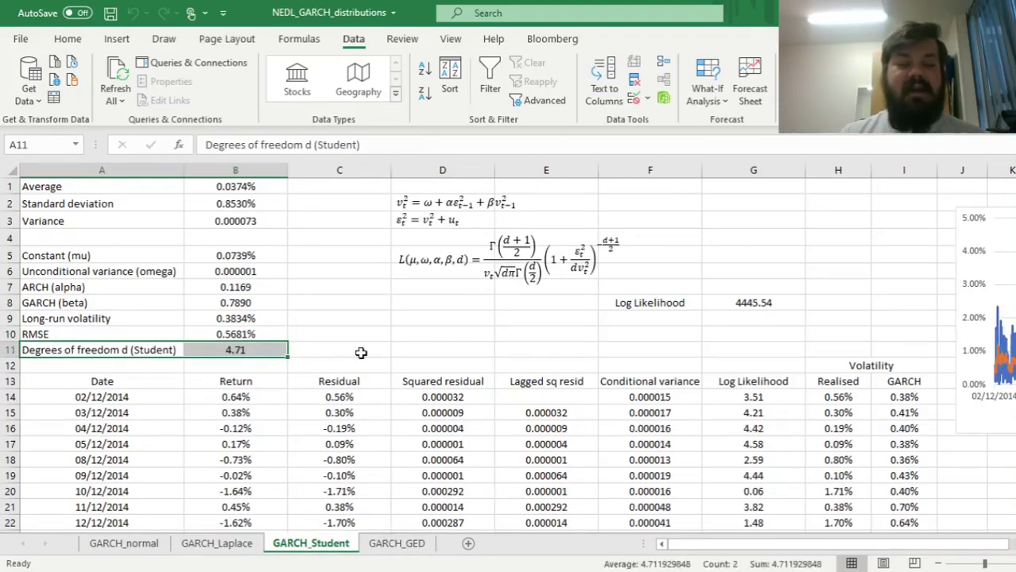
click(395, 543)
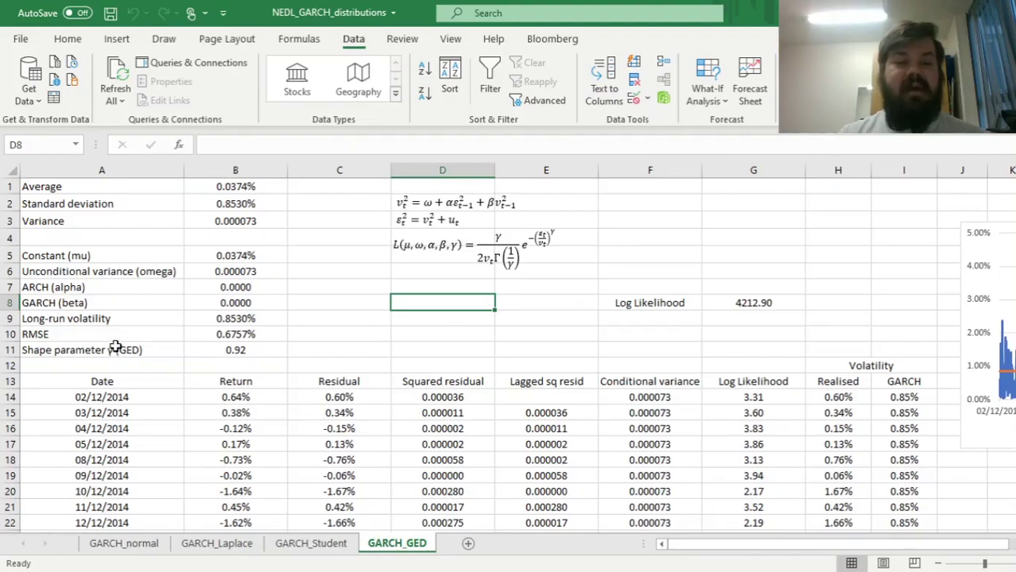
drag(116, 350, 236, 350)
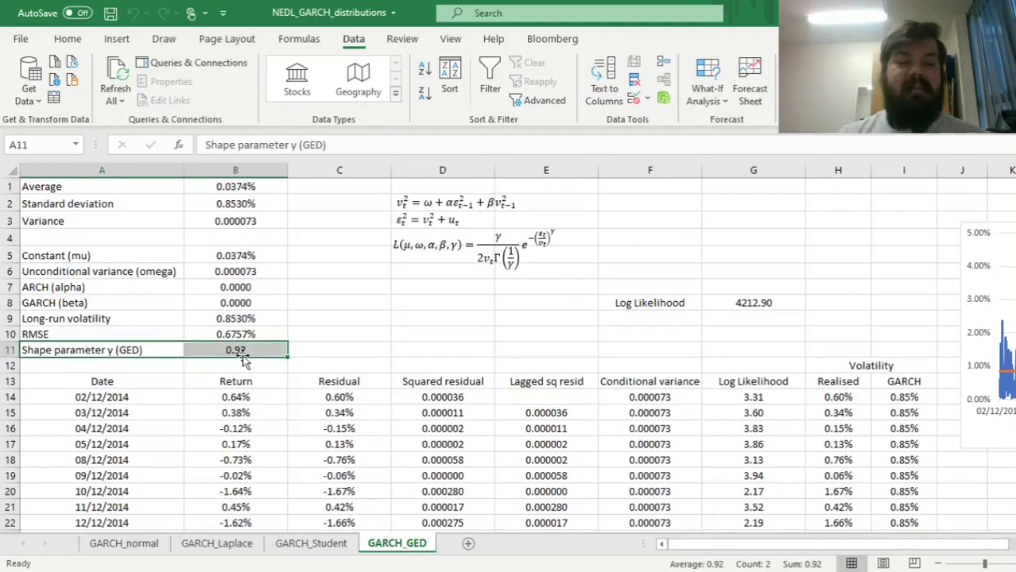
click(344, 355)
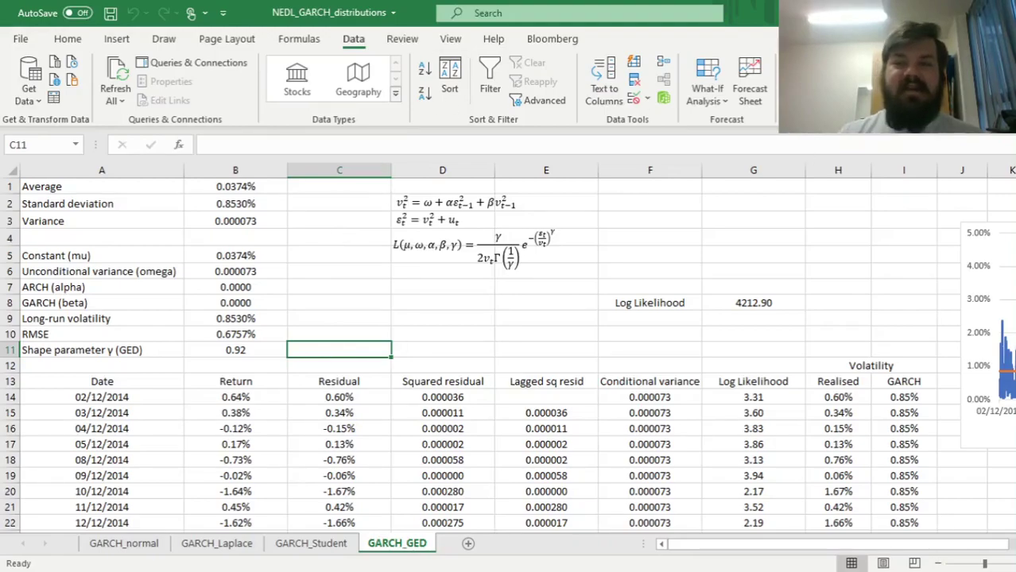
click(803, 91)
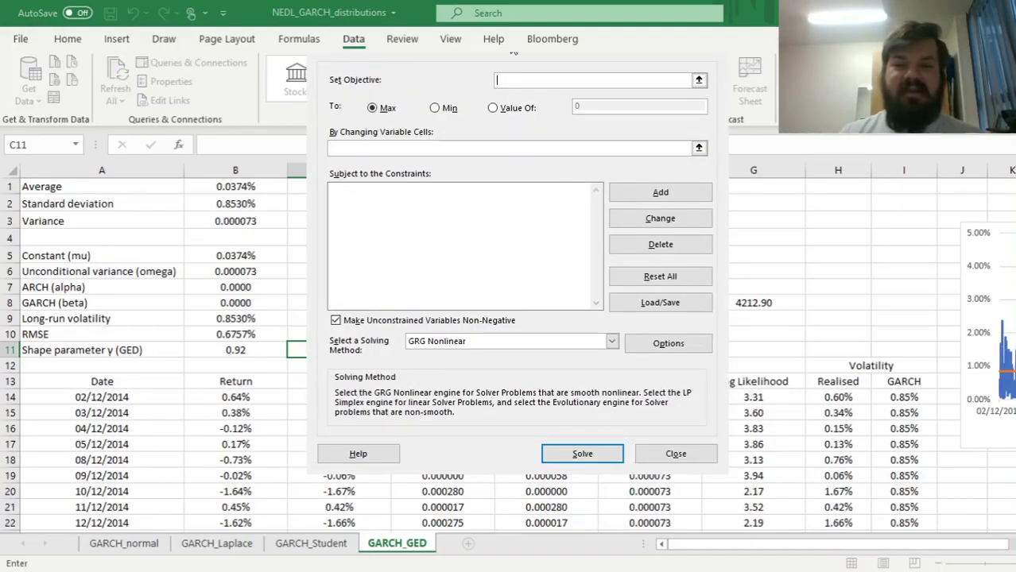
Maximise log likelihood G8 over B5:B8 and keep the result: 4437.21, alpha 0.0853, beta 0.7727.
click(761, 302)
click(395, 147)
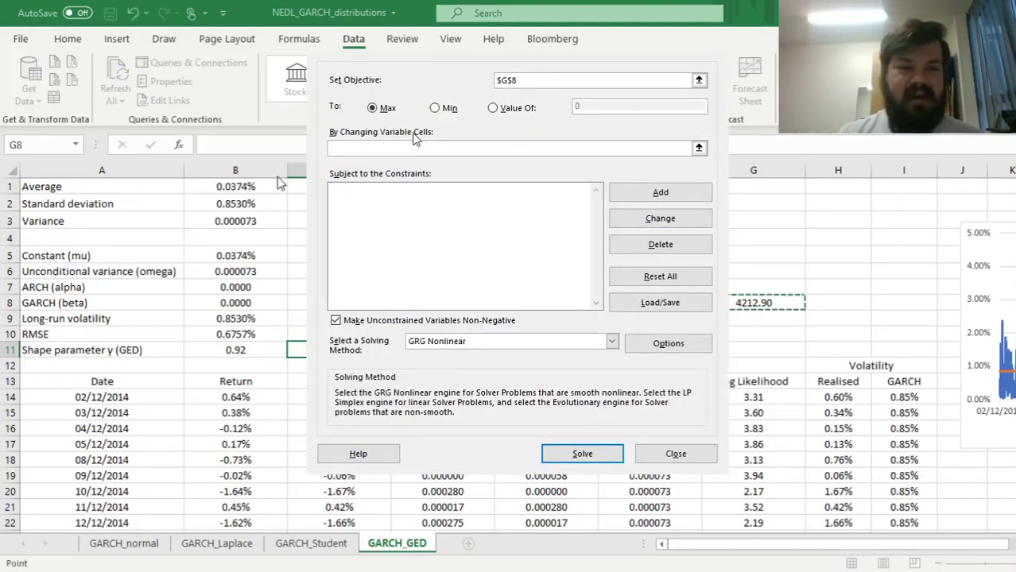
drag(220, 254, 224, 295)
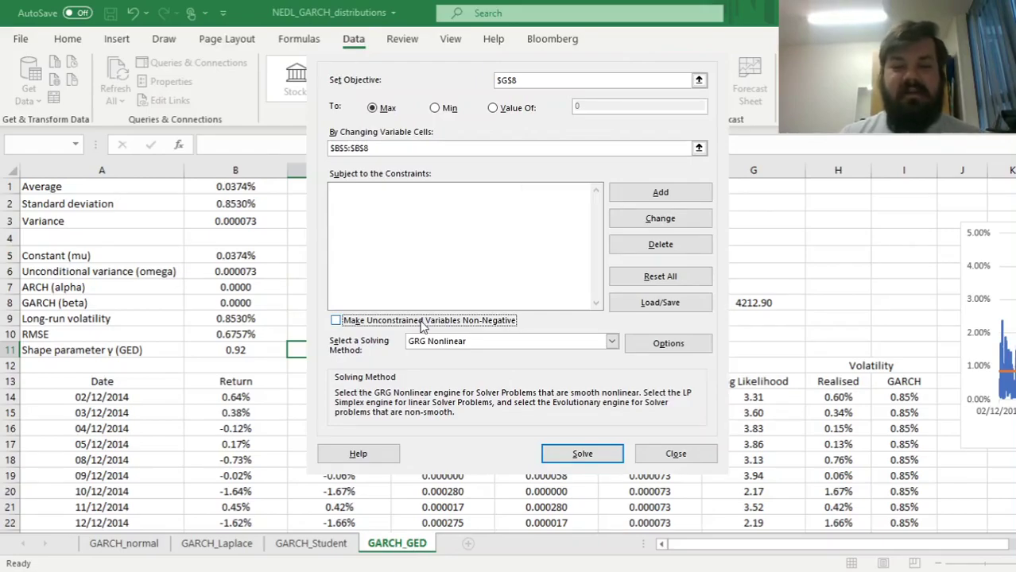
click(581, 454)
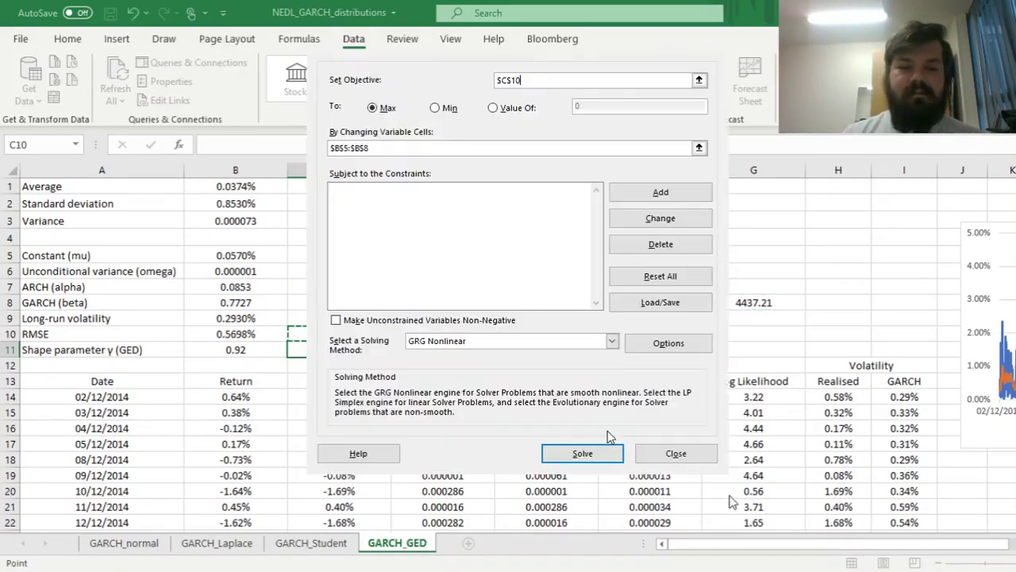
click(698, 454)
click(407, 310)
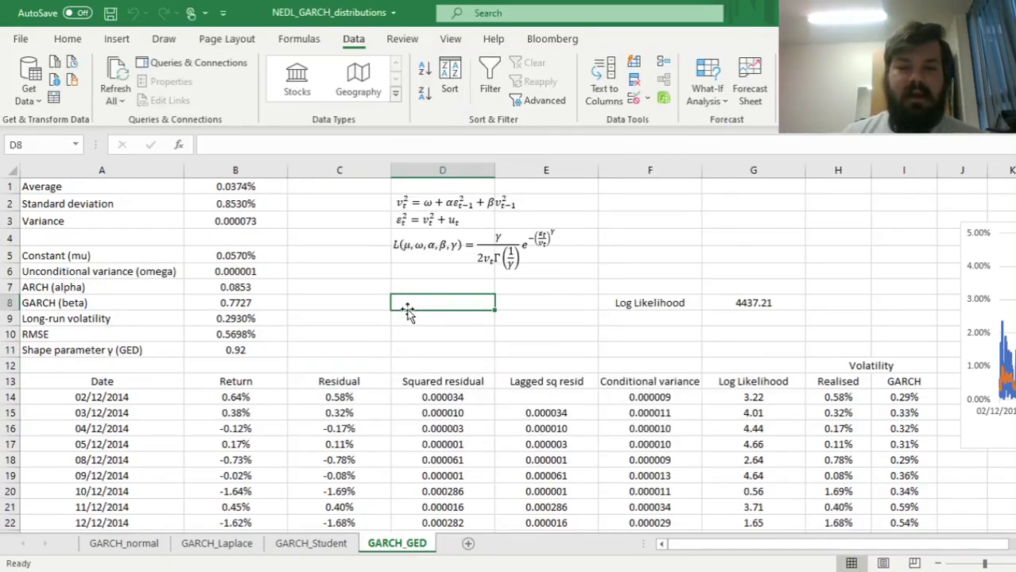
click(725, 309)
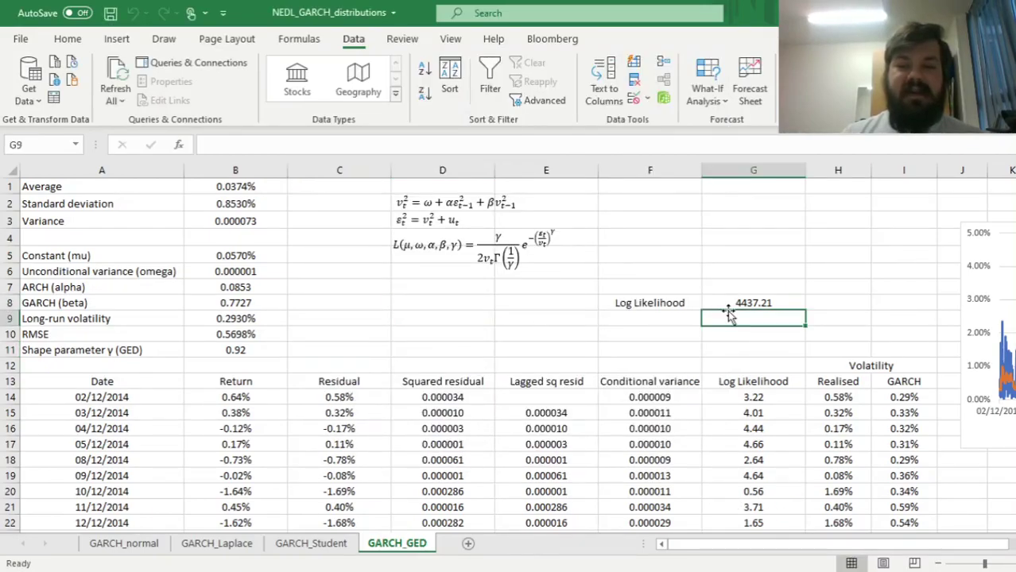
click(226, 544)
click(397, 543)
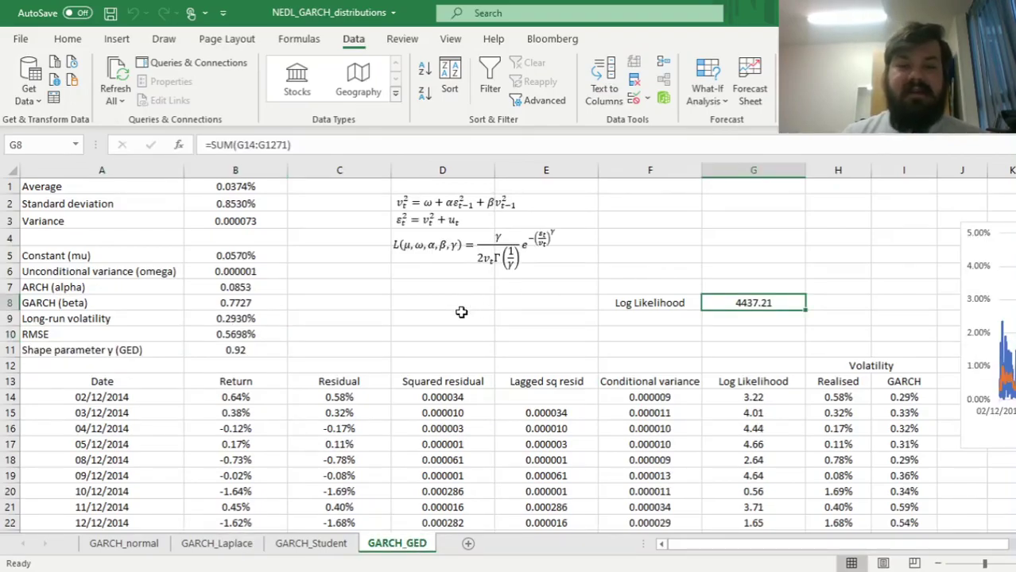
click(199, 354)
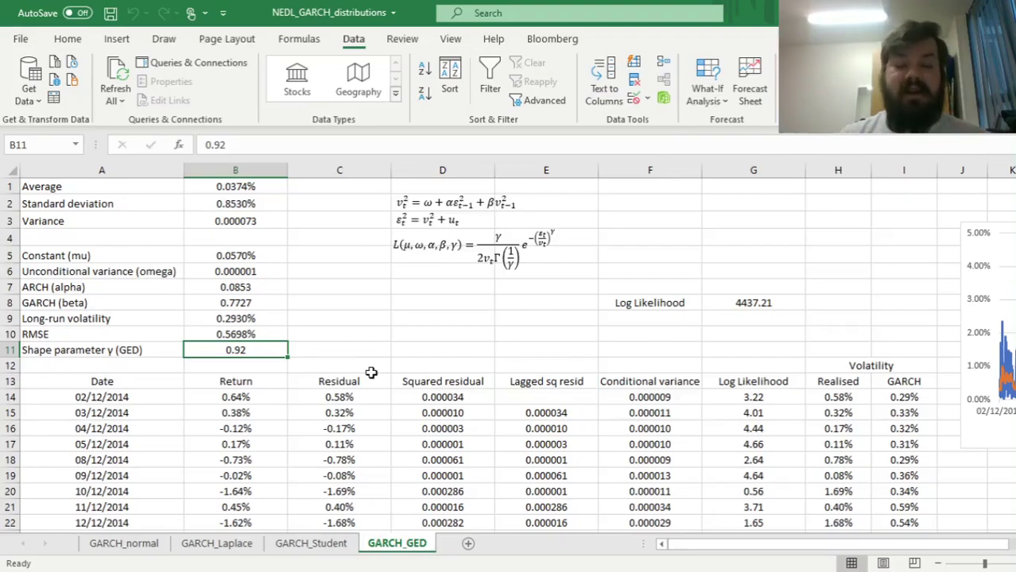
click(240, 335)
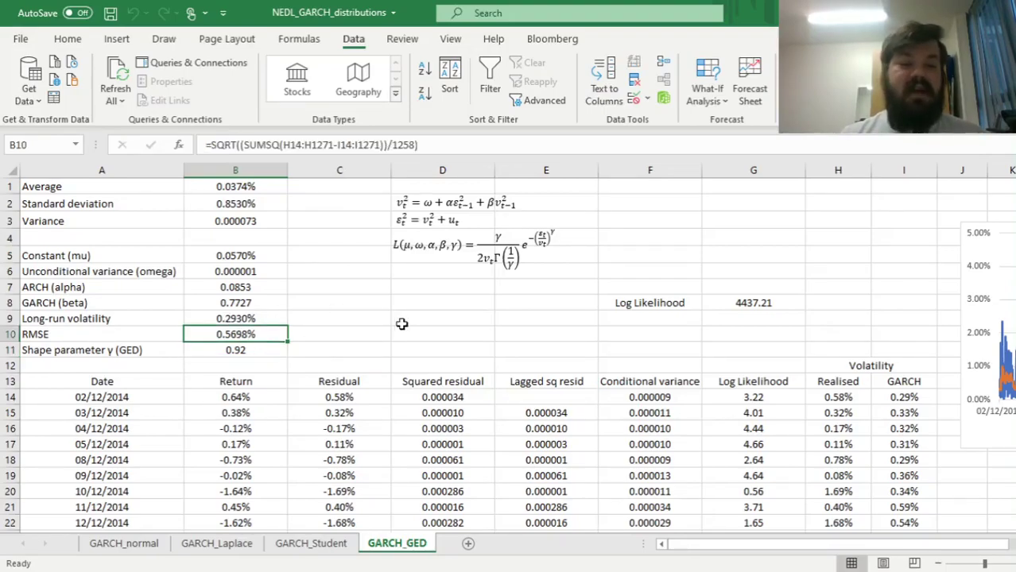
click(312, 544)
click(232, 544)
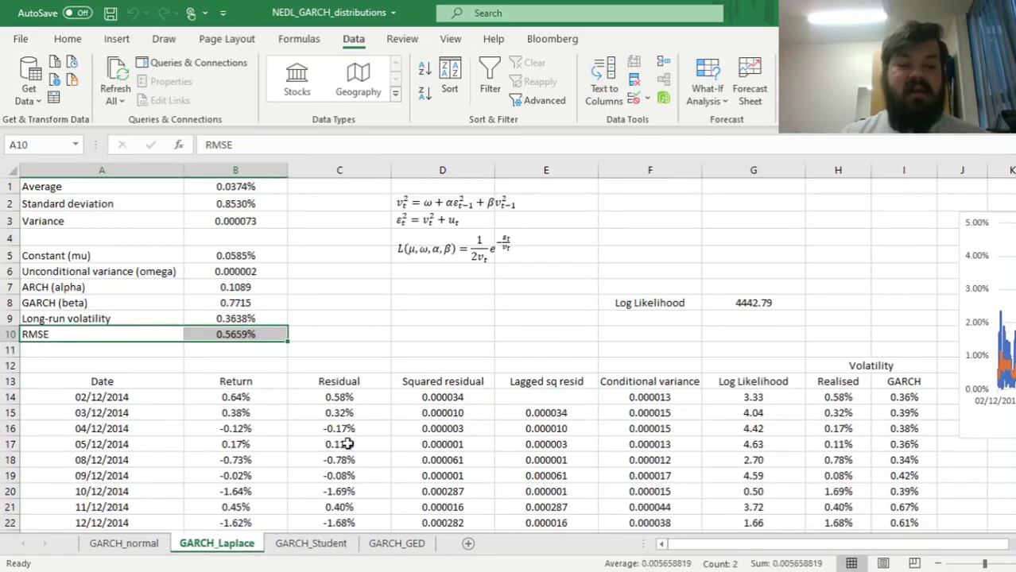
click(151, 545)
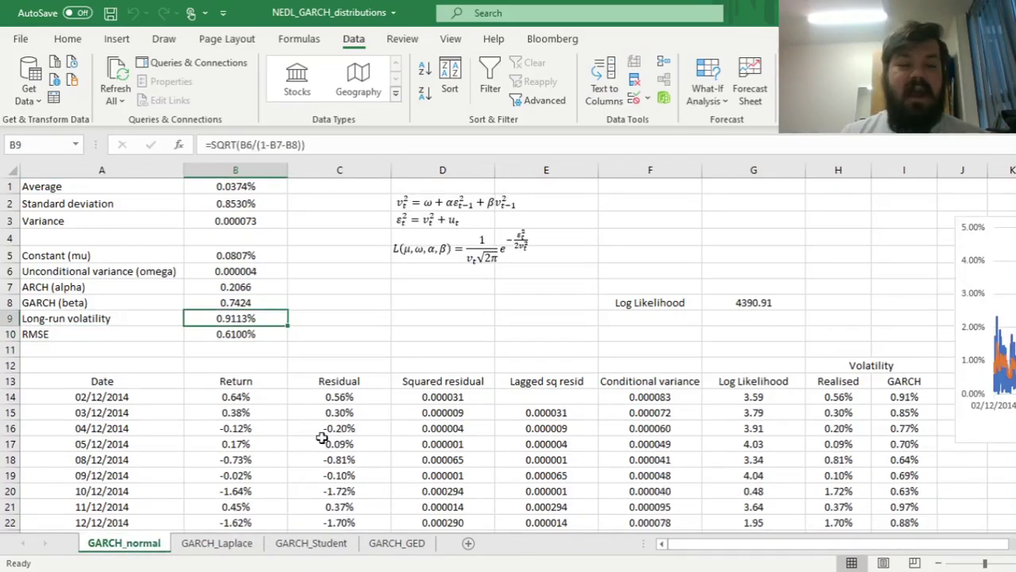
click(245, 335)
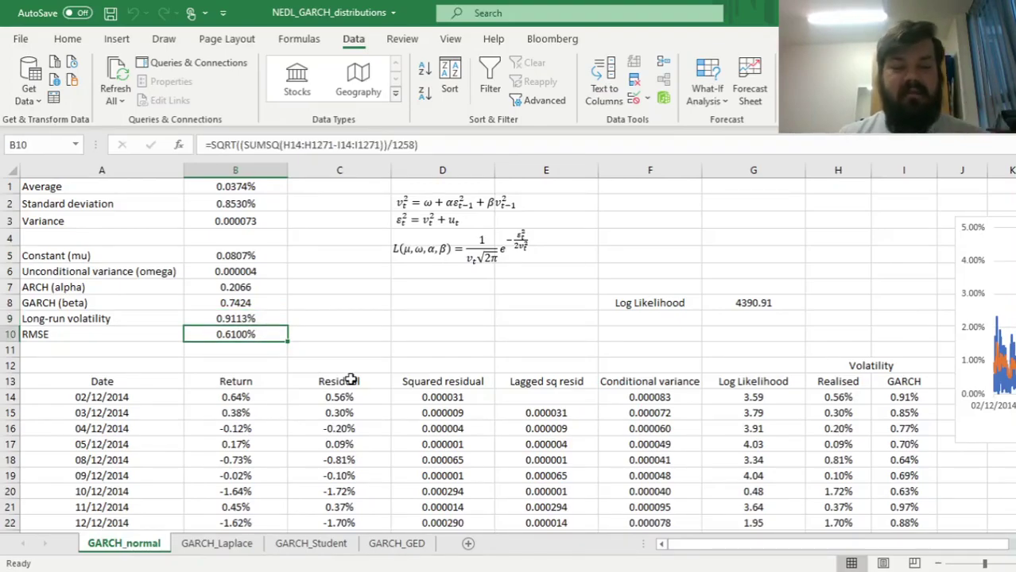
click(420, 543)
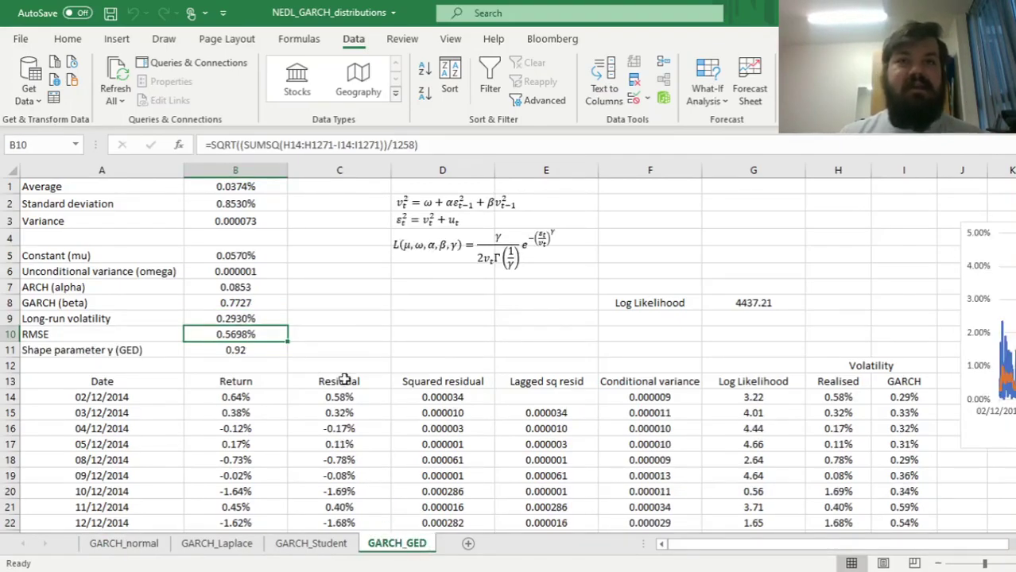
click(333, 334)
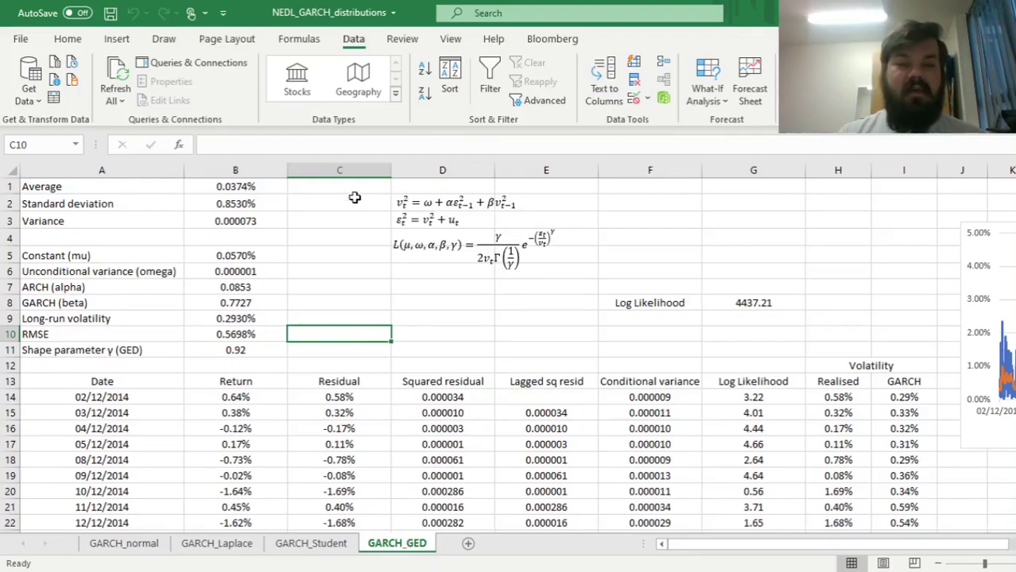
Reset starting values: copy B1 and B3 into B5:B6, and set alpha B7 and beta B8 to 0.
click(248, 186)
ctrl+click(249, 223)
key(ctrl+c)
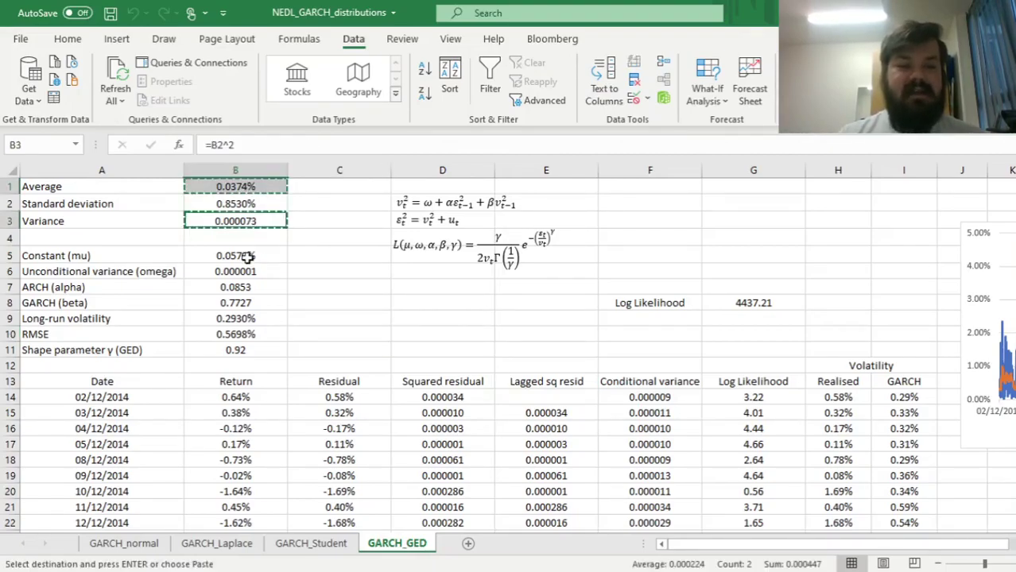
click(245, 256)
click(68, 39)
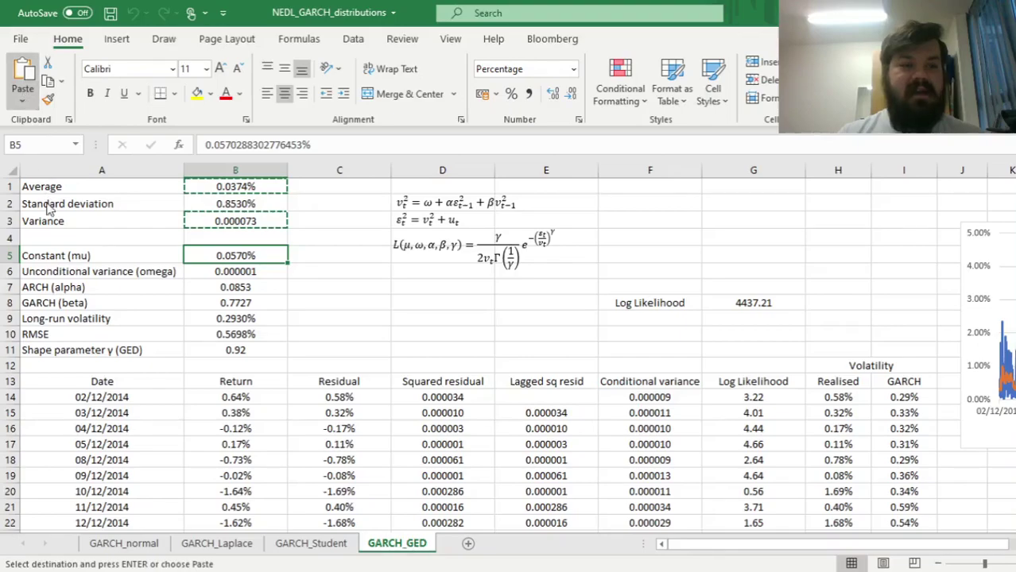
key(ctrl+v)
click(356, 296)
double_click(240, 292)
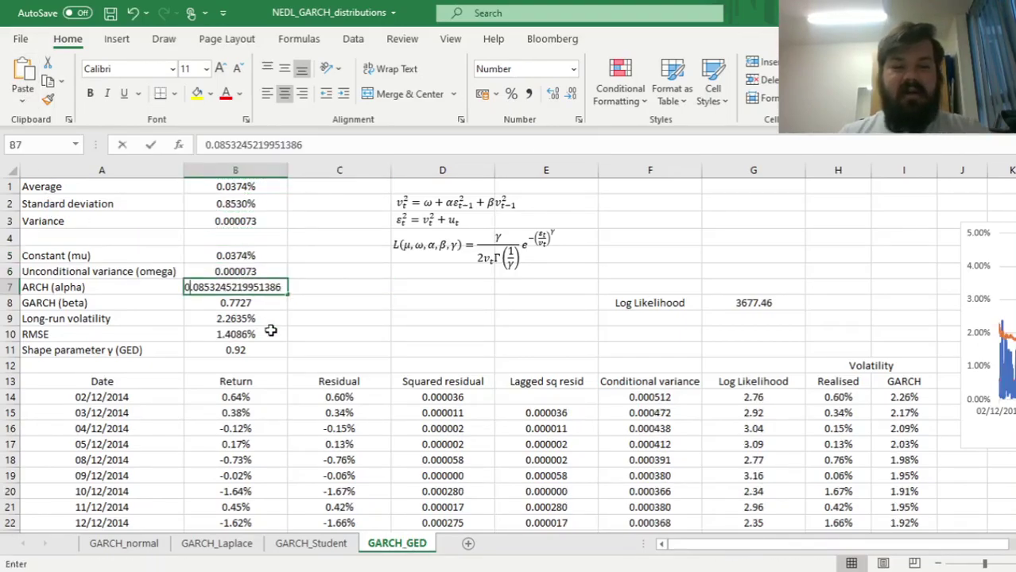
text(0)
key(Return)
text(0)
key(Return)
click(334, 320)
Re-solve G8 over $B$5:$B$8,$B$11, giving shape 1.16 and log likelihood 4446.86.
click(353, 38)
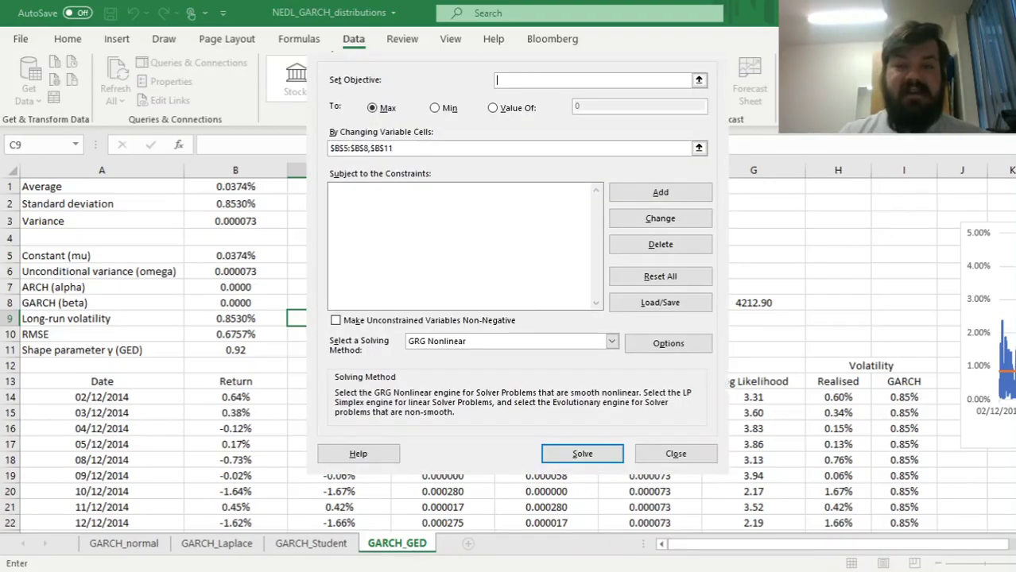
click(755, 303)
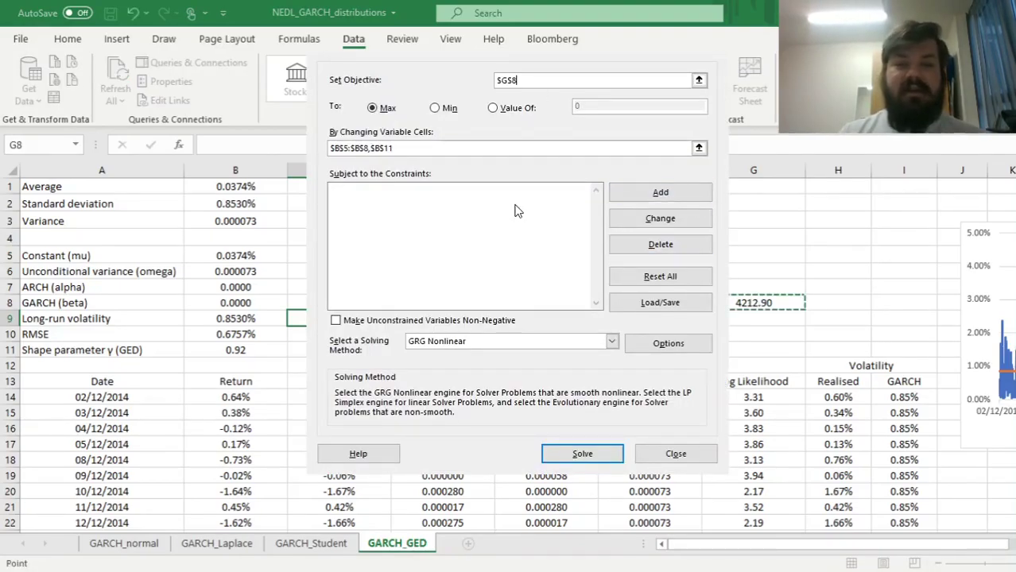
click(414, 148)
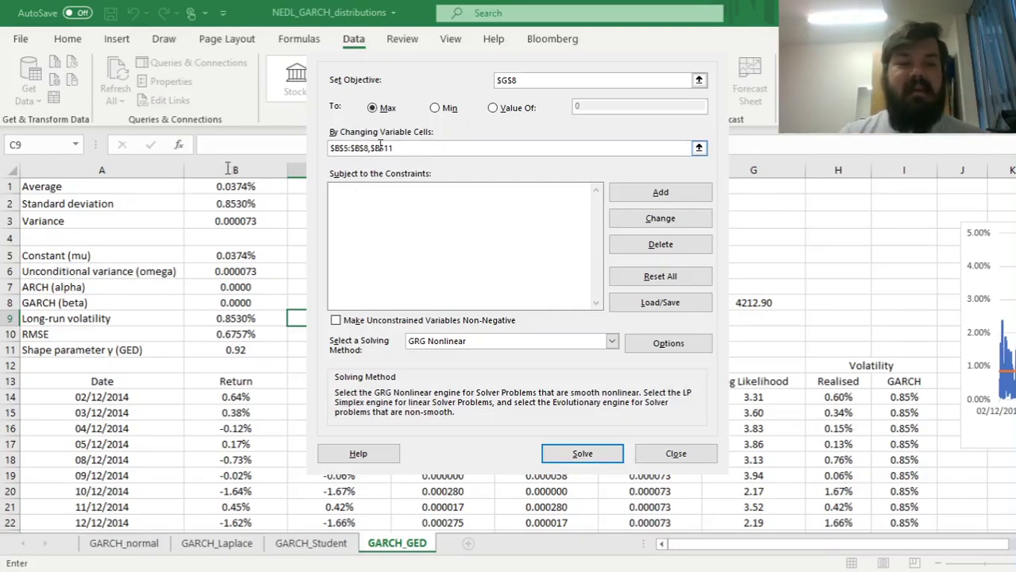
click(569, 453)
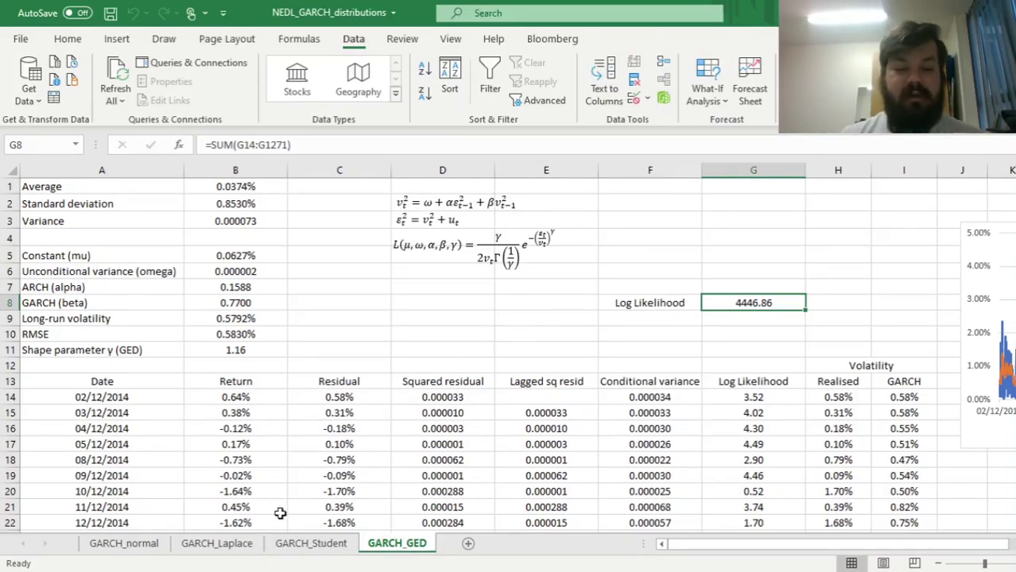
Compare fits across sheets, noting GED RMSE 0.5830%, and end on GARCH_normal (log likelihood 4390.91).
click(295, 546)
click(241, 548)
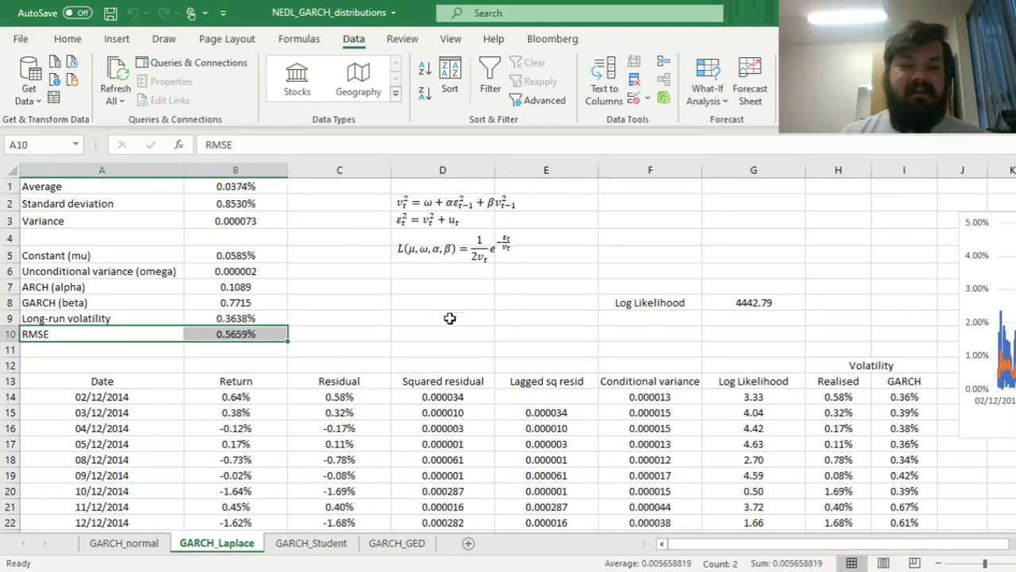
click(409, 546)
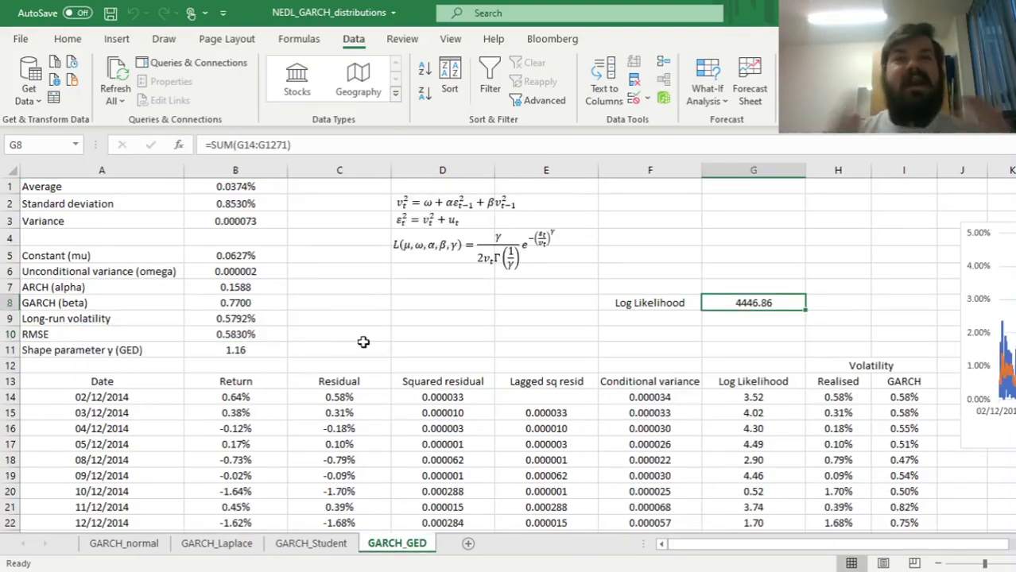
click(254, 334)
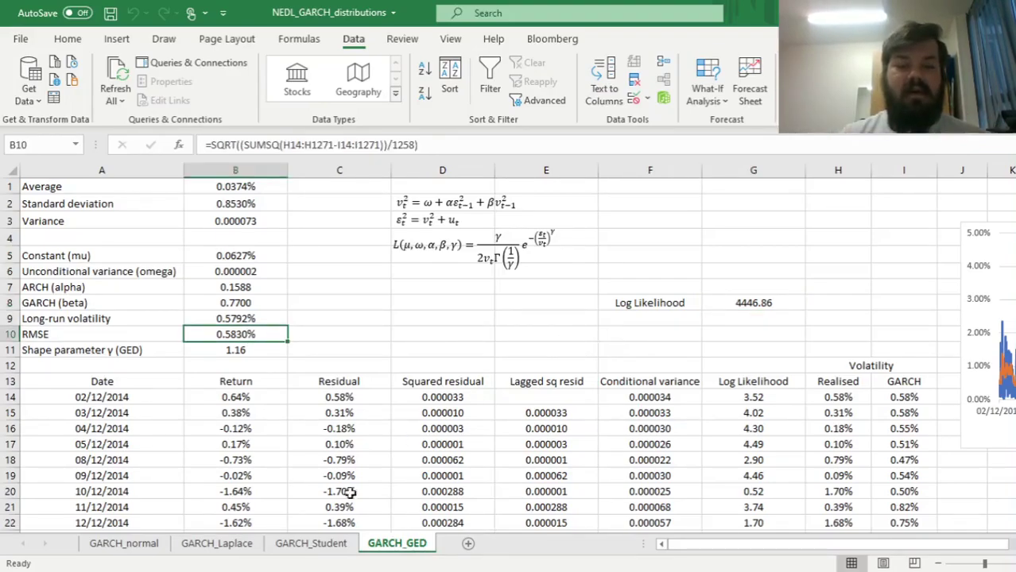
click(311, 544)
click(242, 546)
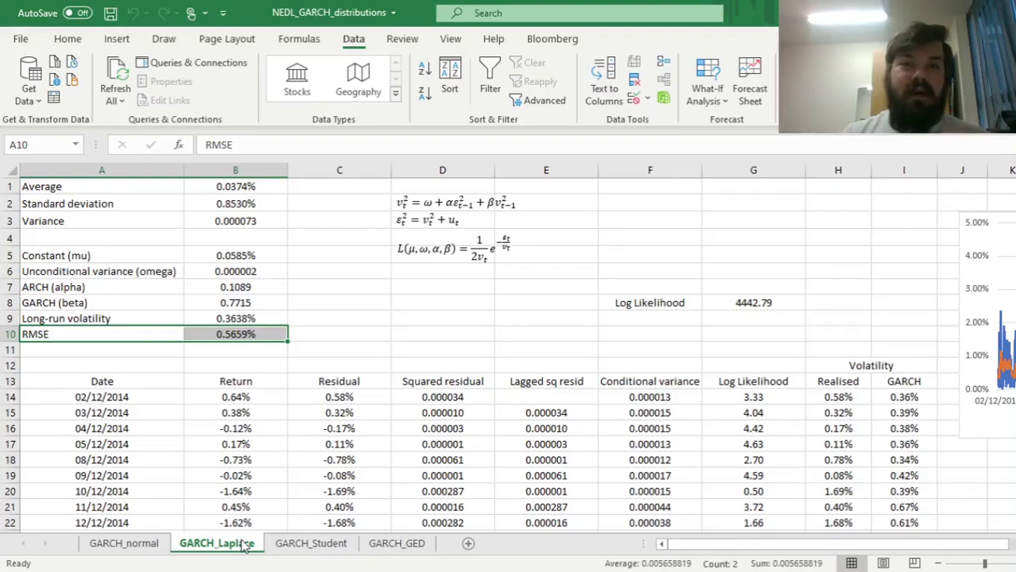
click(127, 544)
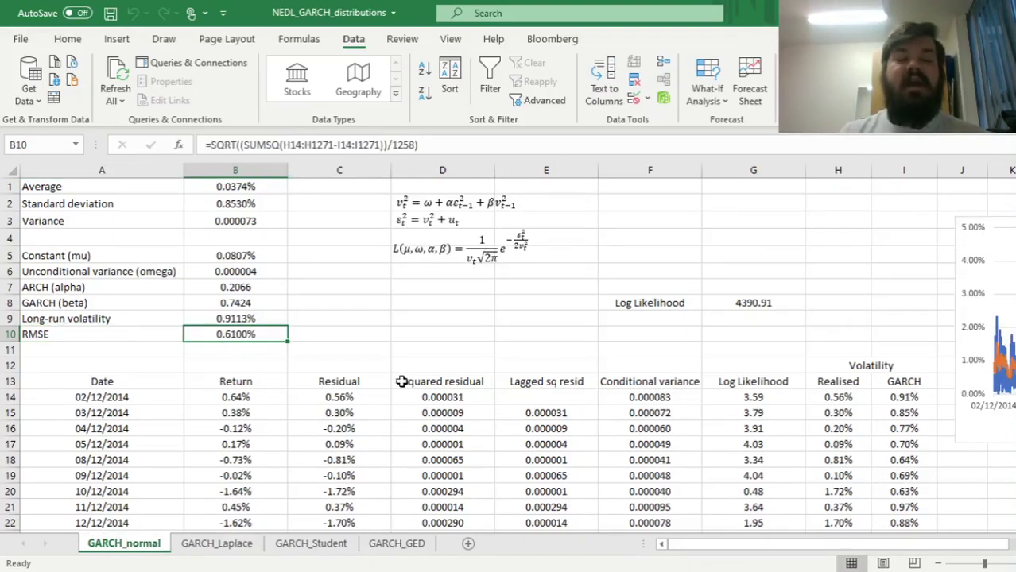